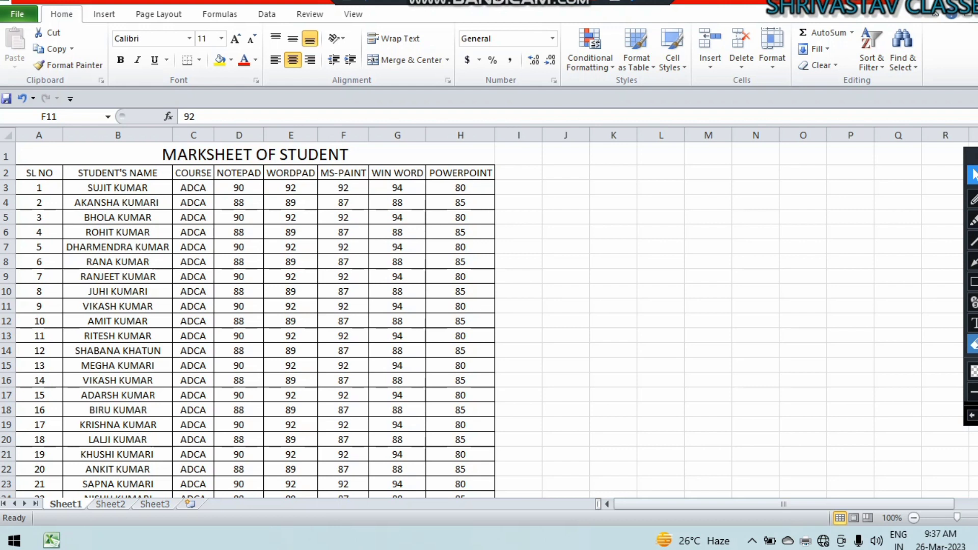
Mark the ribbon command groups with a red box and green underlines, then erase all annotations.
left_click(973, 282)
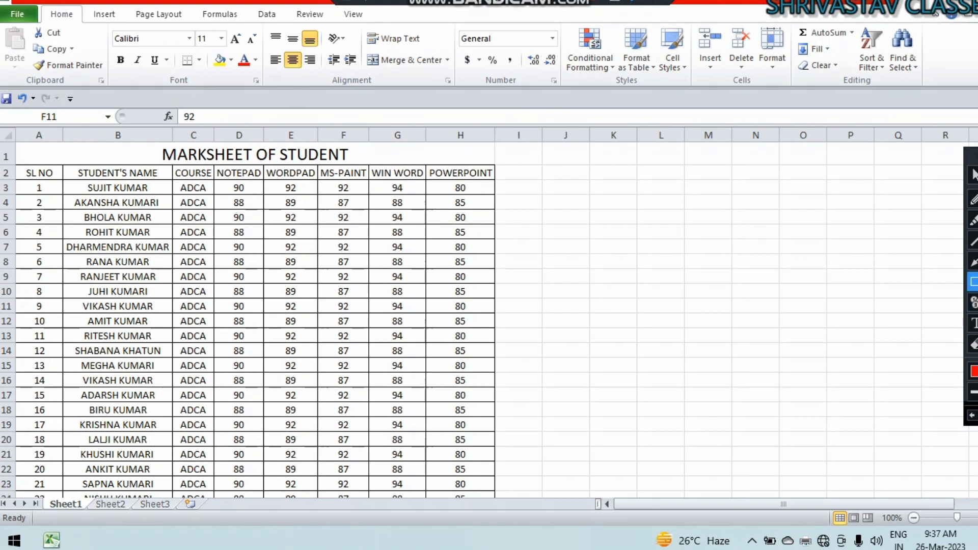
mouse_move(556, 23)
left_mouse_down()
mouse_move(590, 50)
mouse_move(696, 89)
left_mouse_up()
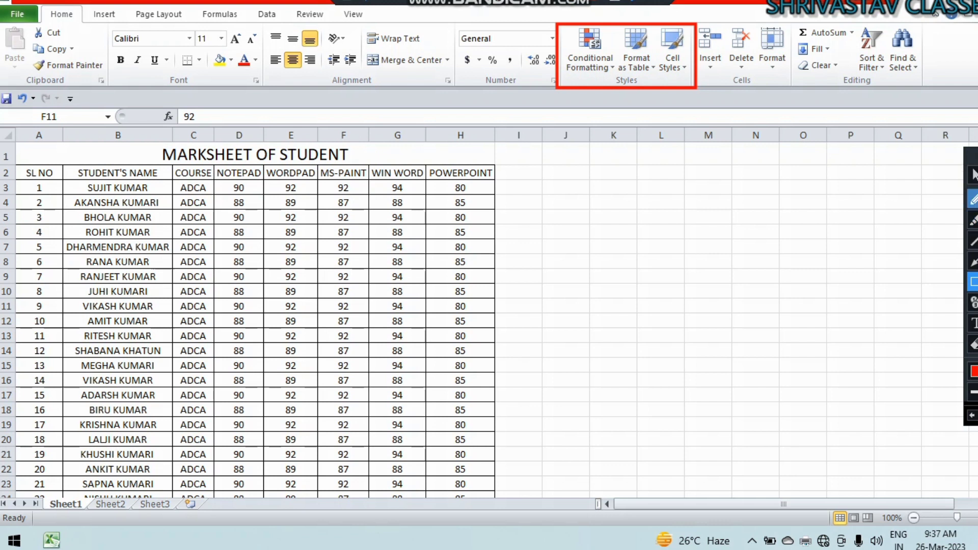
left_click(973, 198)
left_click_drag(52, 83, 94, 55)
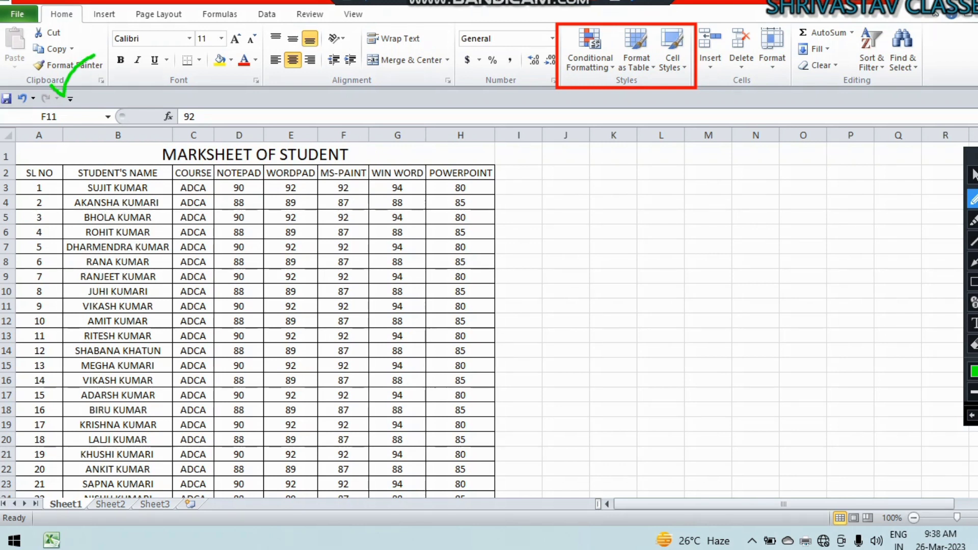
left_click_drag(164, 88, 210, 73)
left_click_drag(342, 90, 406, 65)
left_click_drag(508, 88, 536, 70)
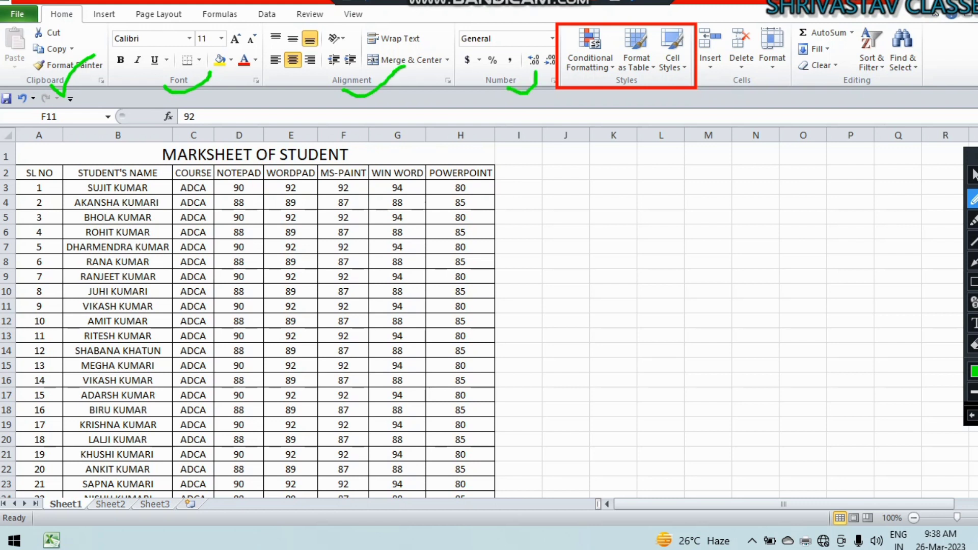
left_click_drag(621, 93, 658, 75)
left_click(973, 344)
left_click_drag(2, 3, 715, 146)
left_click(973, 175)
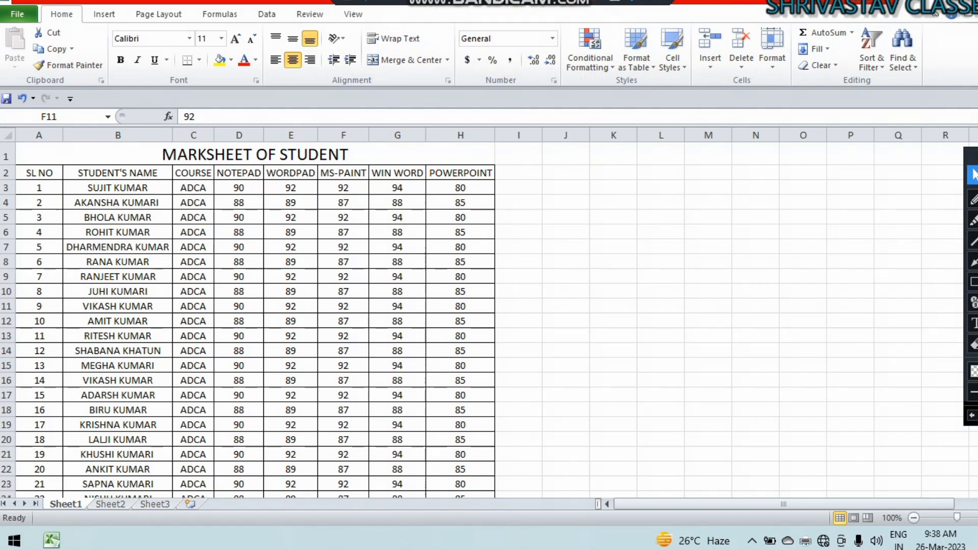
Glance at the Conditional Formatting menu, then select the marks block D3:H32.
left_click(291, 277)
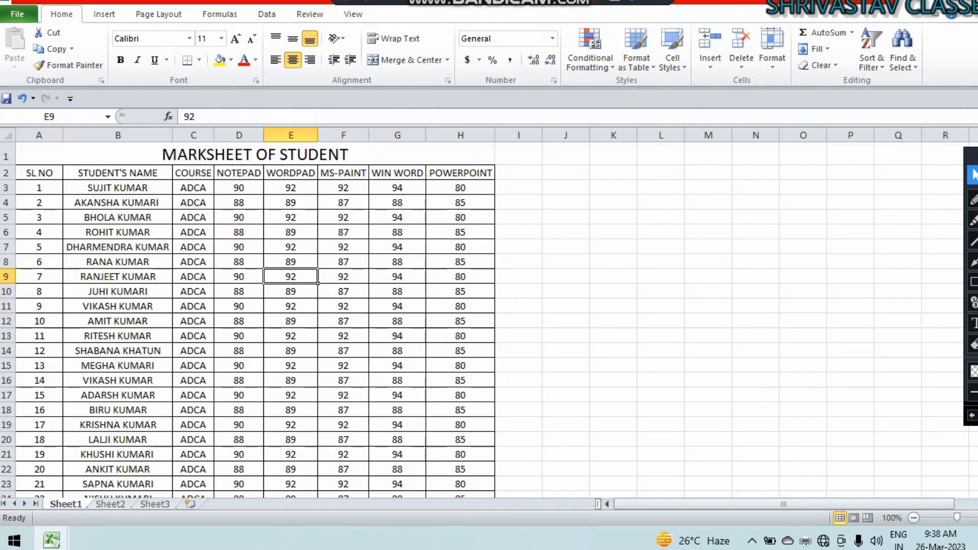
left_click(590, 50)
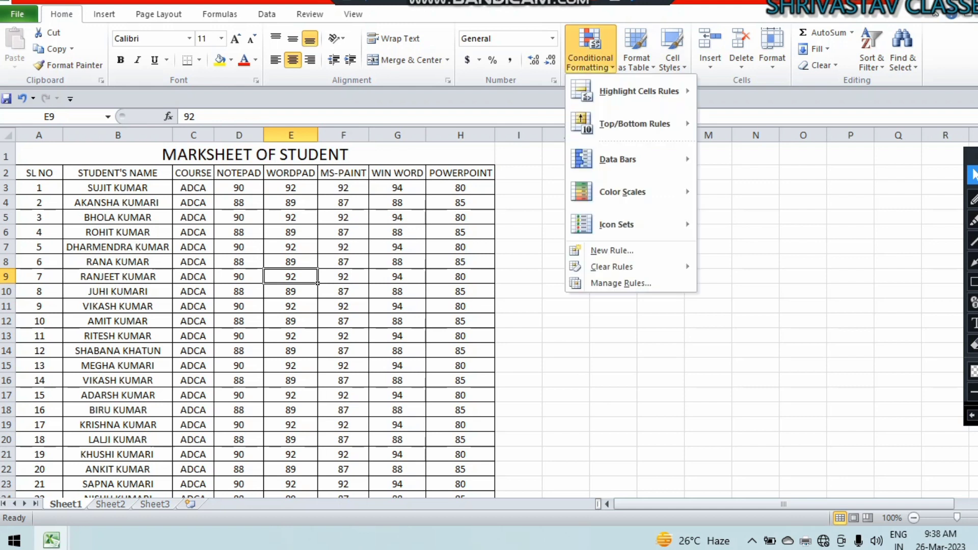
mouse_move(637, 92)
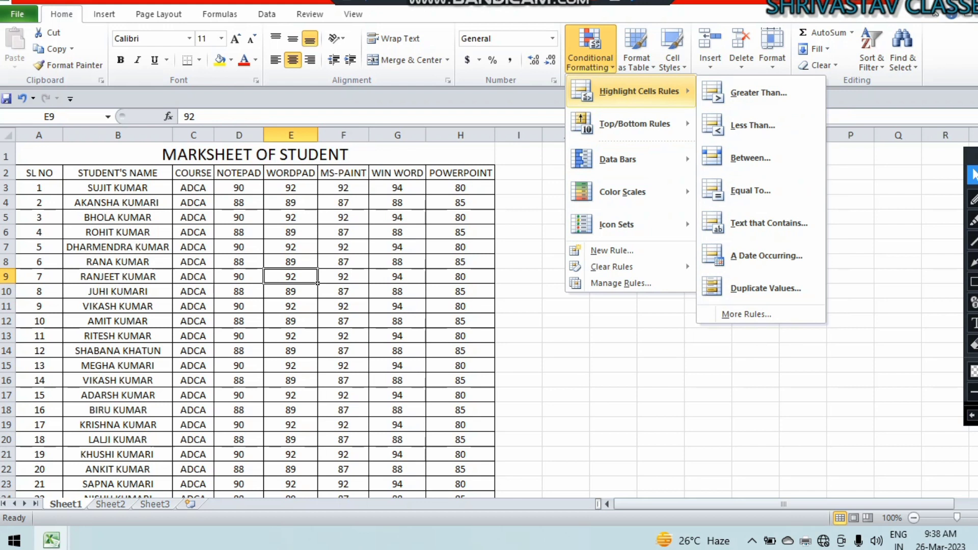
key("Escape")
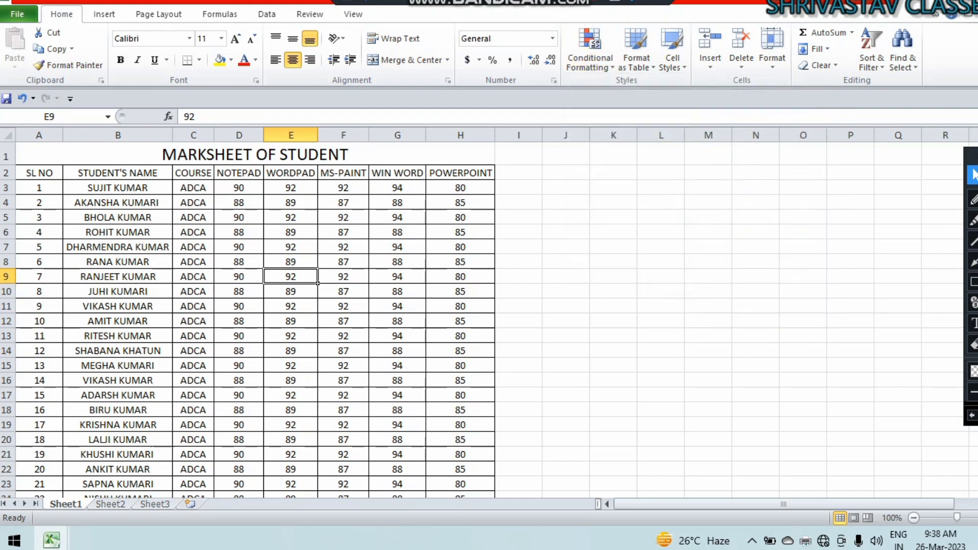
left_click_drag(239, 187, 494, 482)
scroll(560, 305, "up", 3)
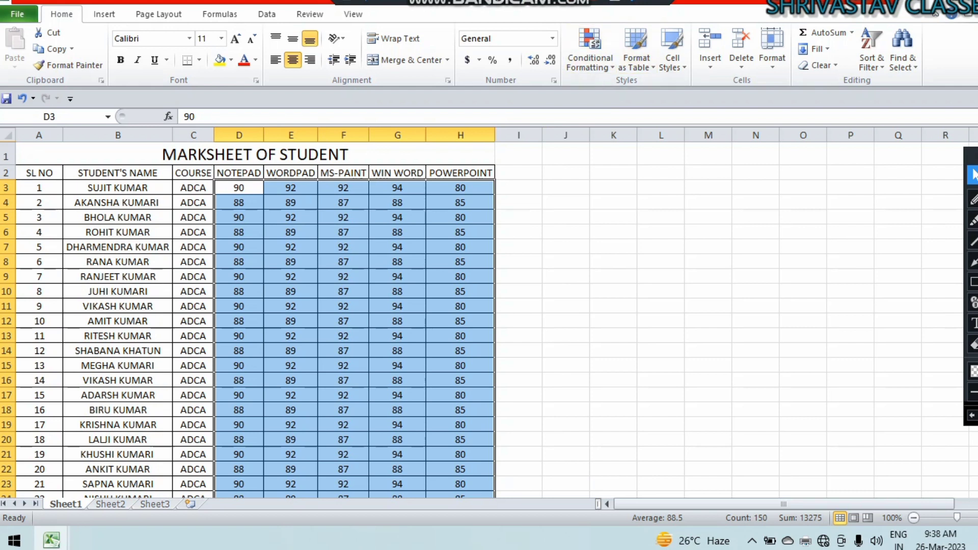
left_click(590, 51)
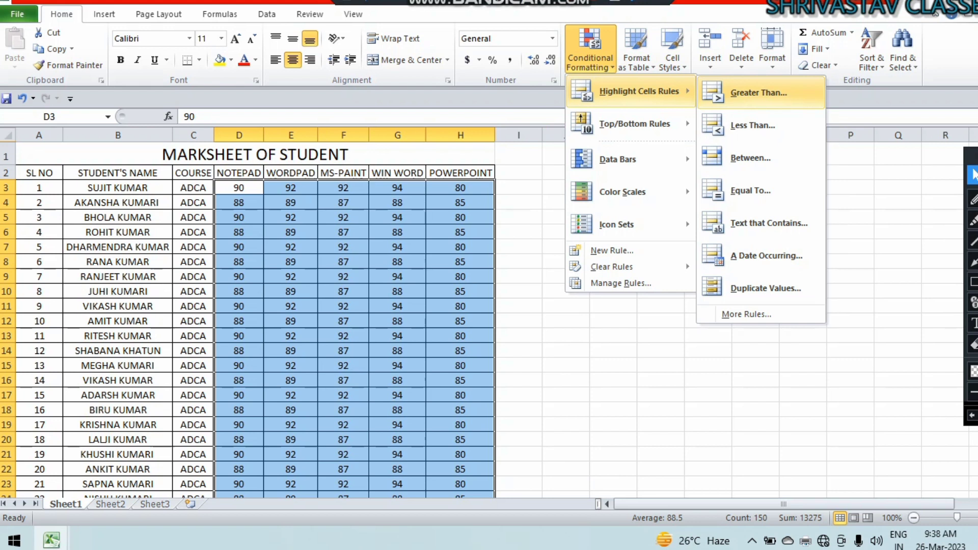
left_click(759, 93)
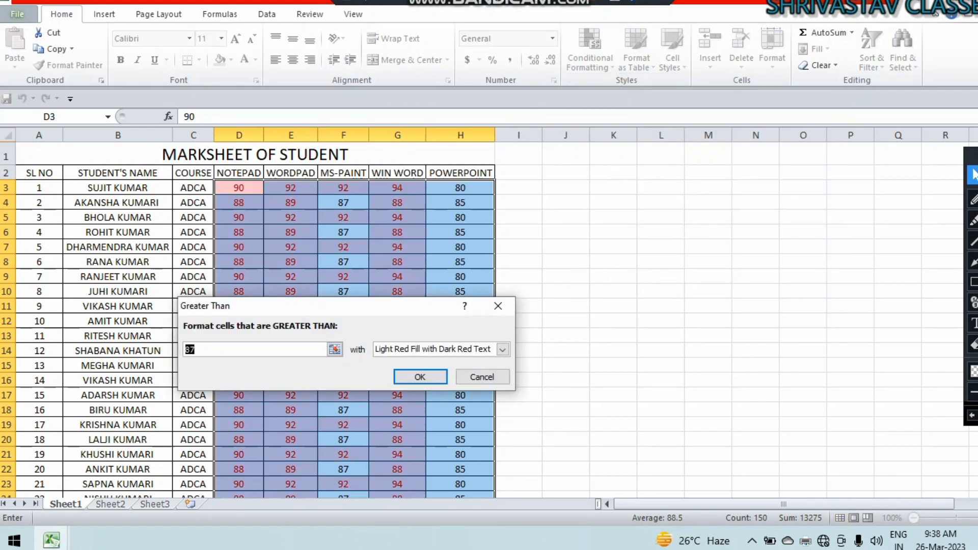
type("89")
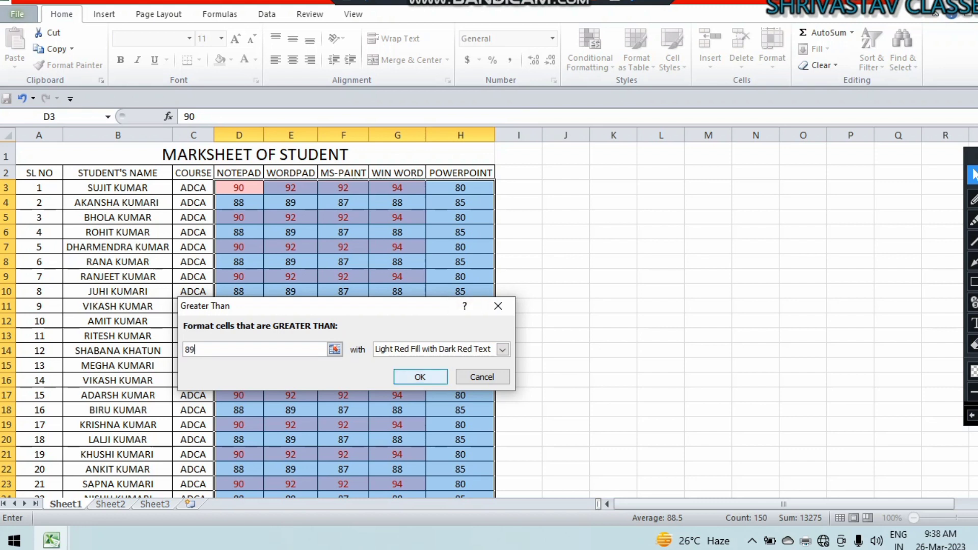
left_click(419, 376)
scroll(420, 377, "down", 4)
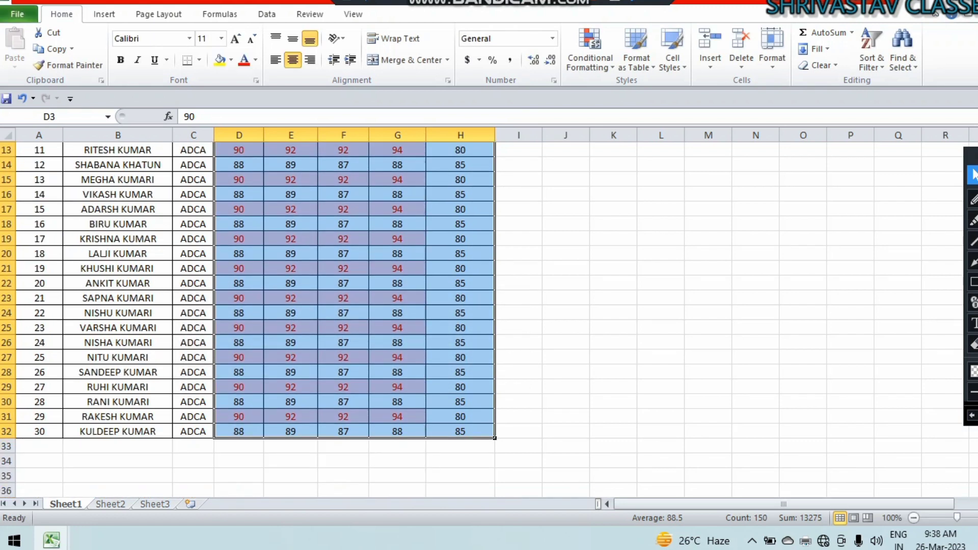
scroll(249, 318, "up", 4)
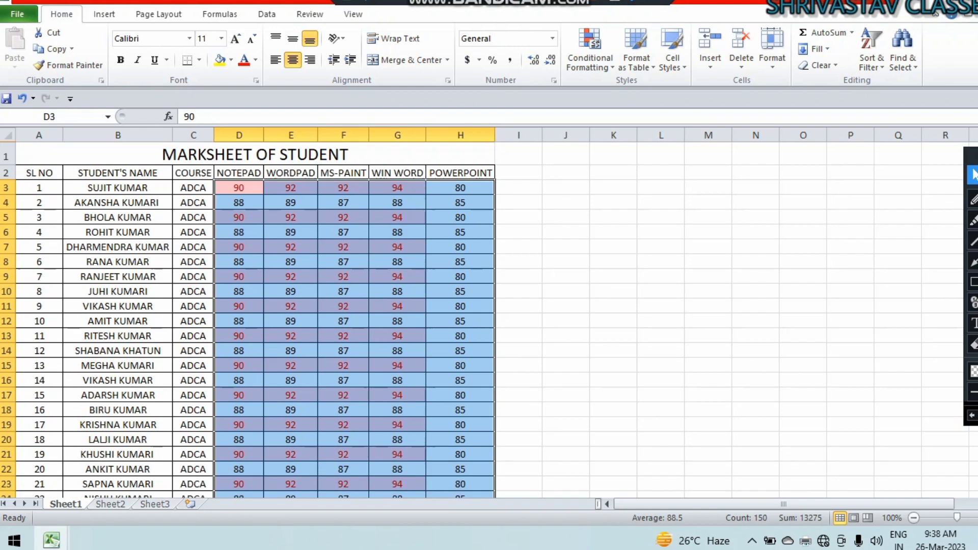
left_click(708, 365)
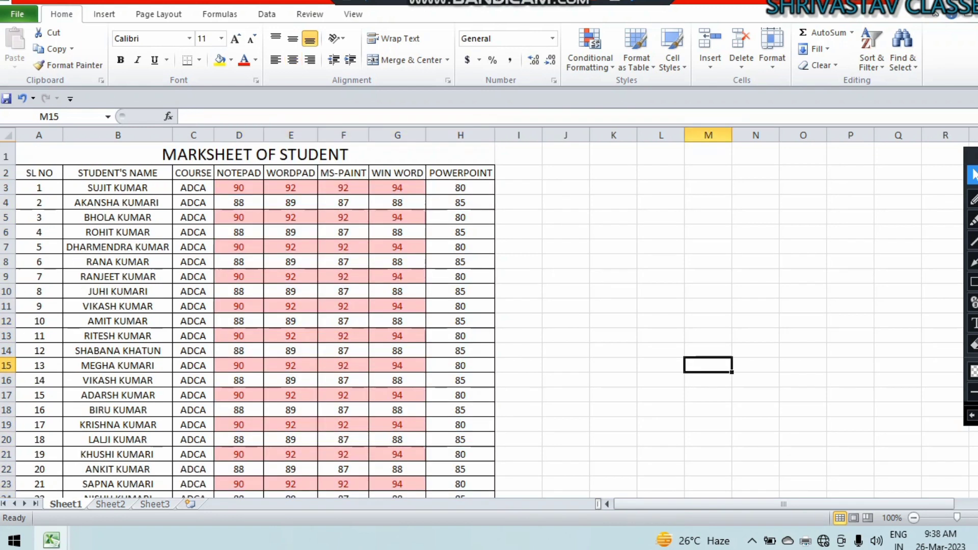
key("ctrl+z")
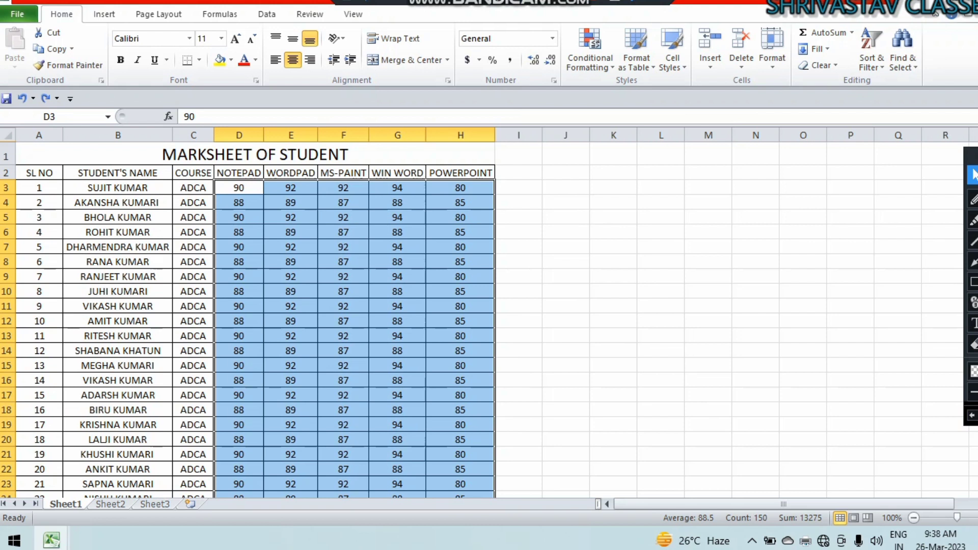
left_click(590, 51)
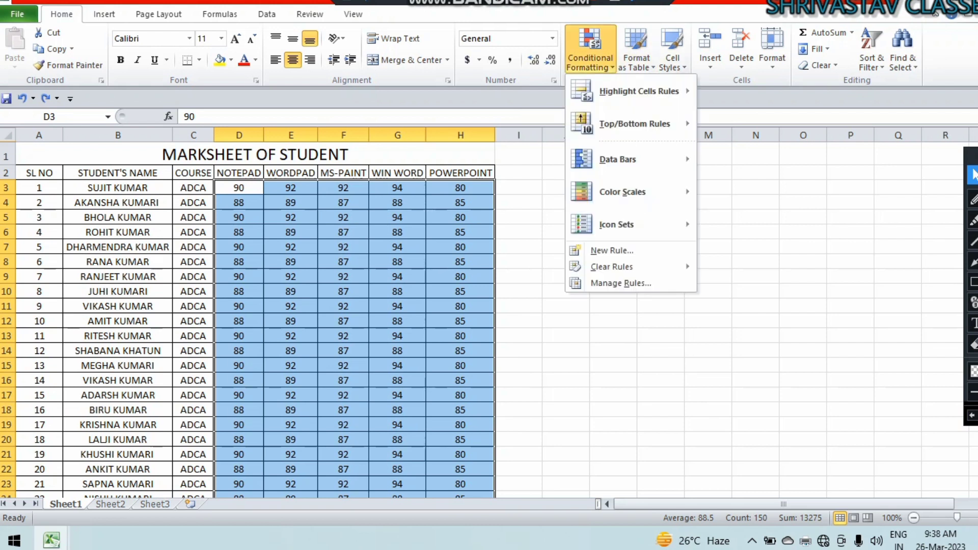
mouse_move(639, 91)
left_click(775, 124)
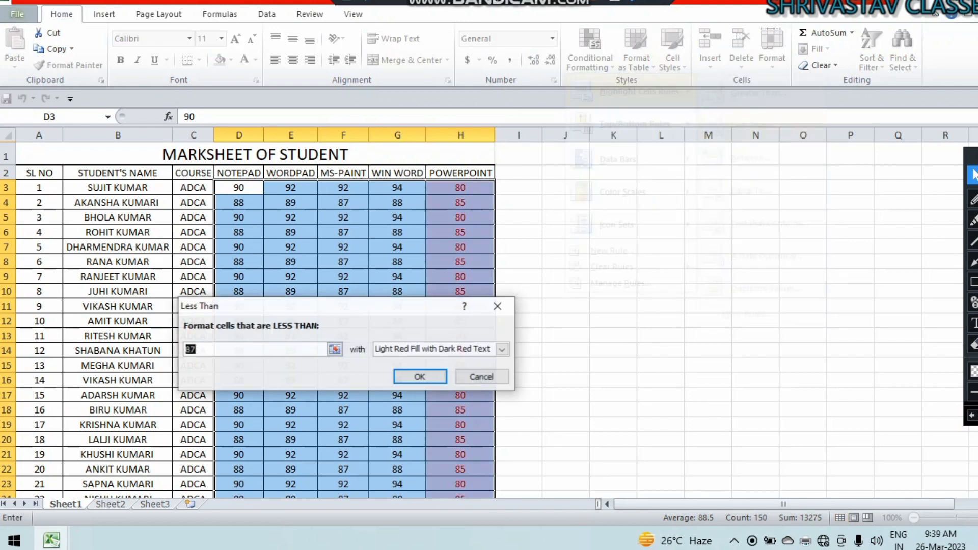
type("80")
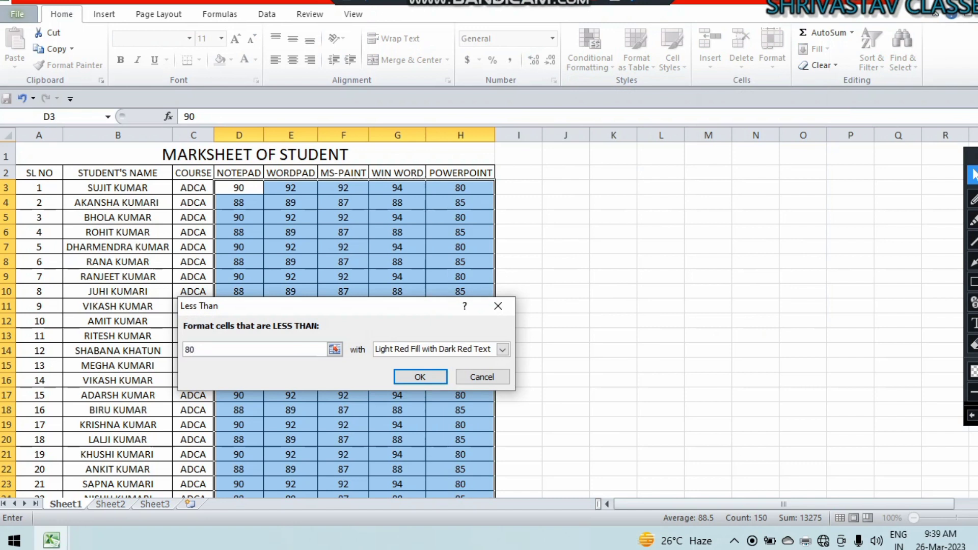
key("BackSpace")
type("5")
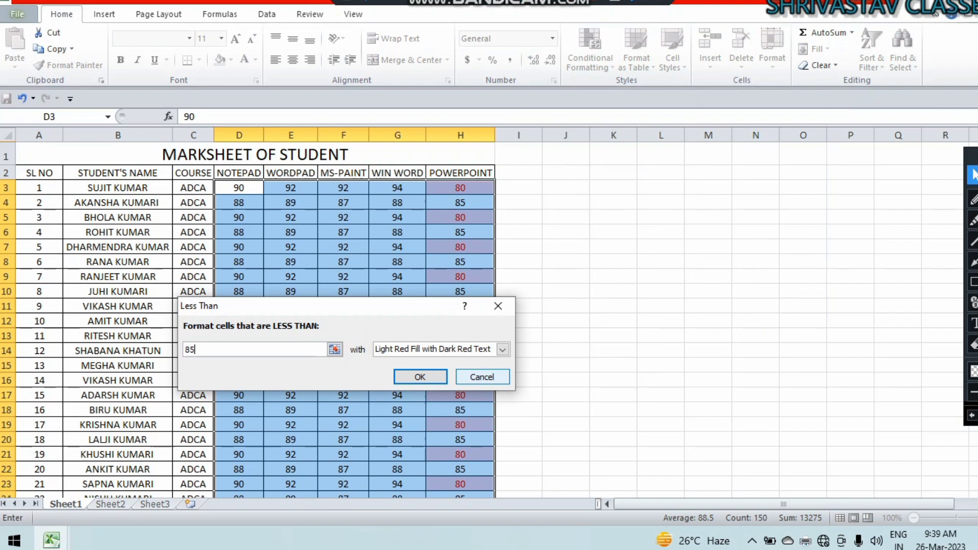
left_click(482, 377)
left_click(590, 56)
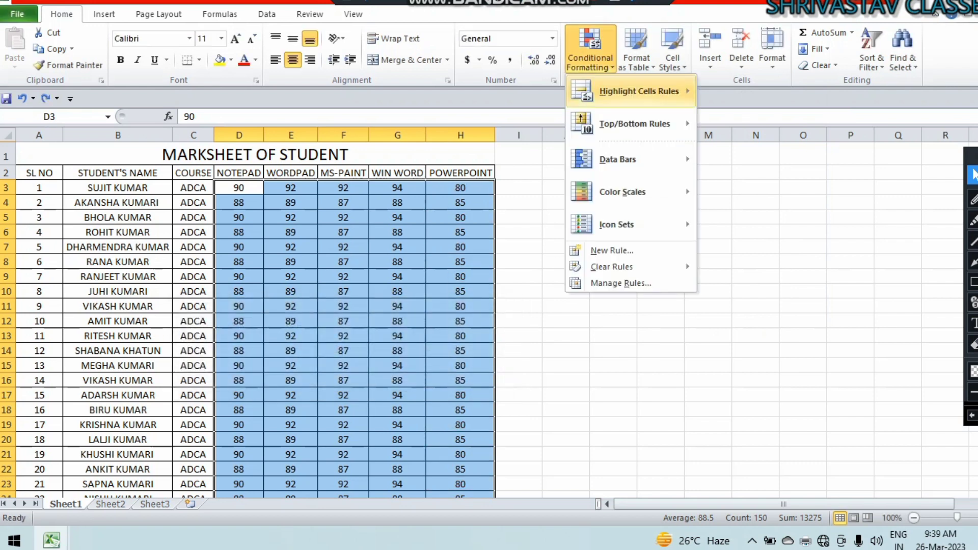
mouse_move(639, 91)
left_click(812, 158)
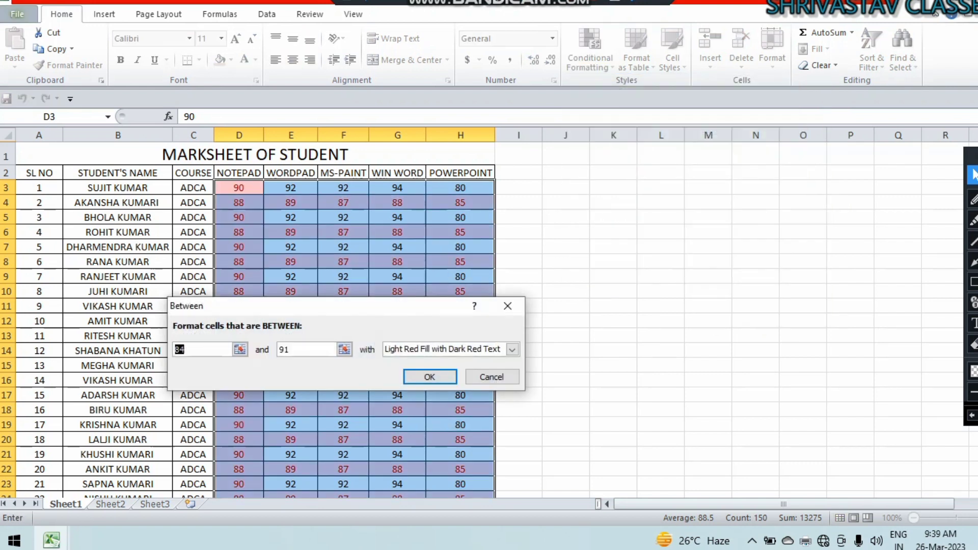
type("85")
key("Tab")
type("90")
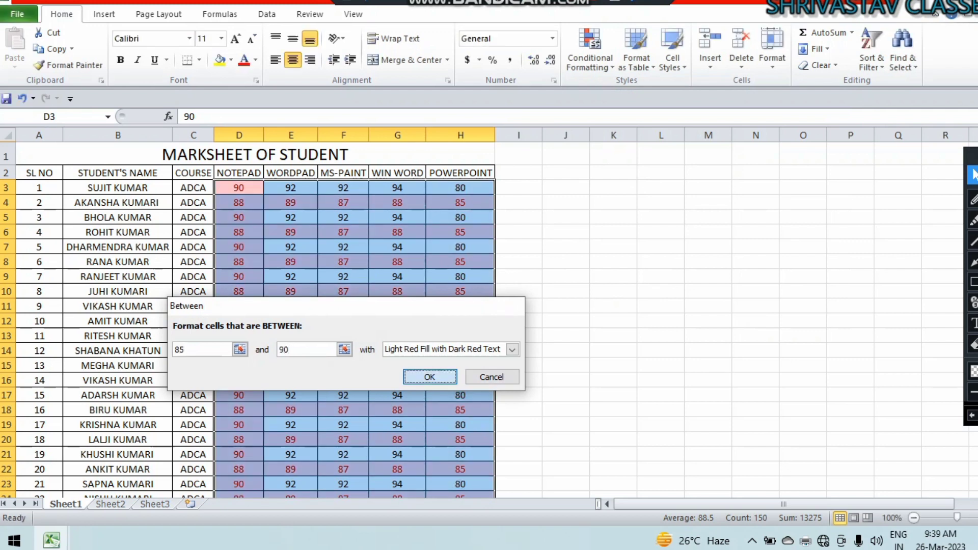
left_click(492, 377)
scroll(489, 320, "down", 6)
scroll(489, 320, "up", 6)
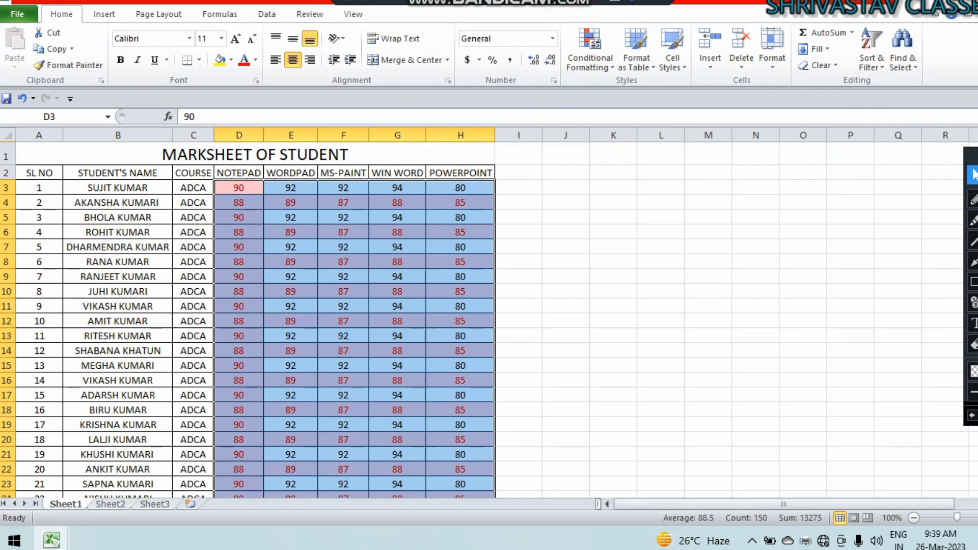
key("ctrl+z")
key("ctrl+z")
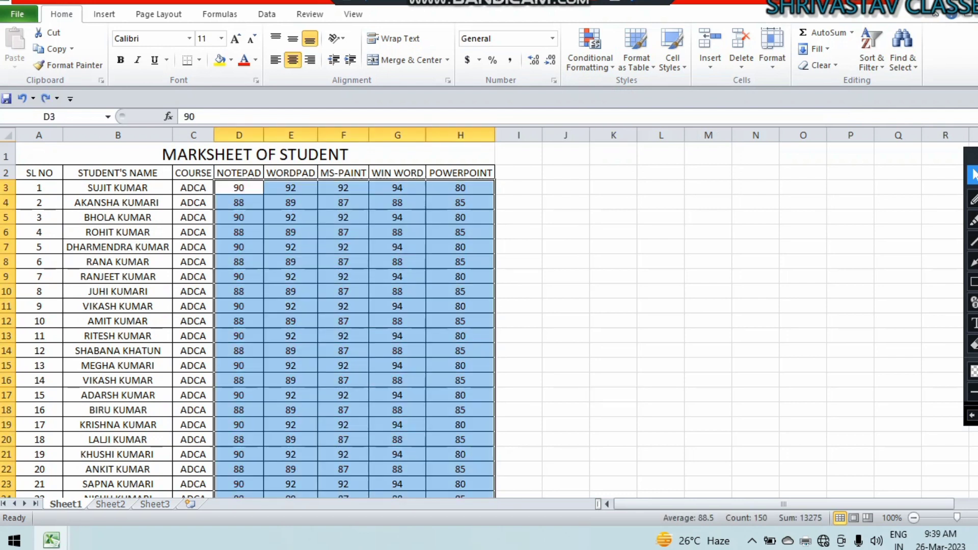
Start an Equal To highlight rule for the value 89, then cancel it.
left_click(589, 51)
mouse_move(637, 92)
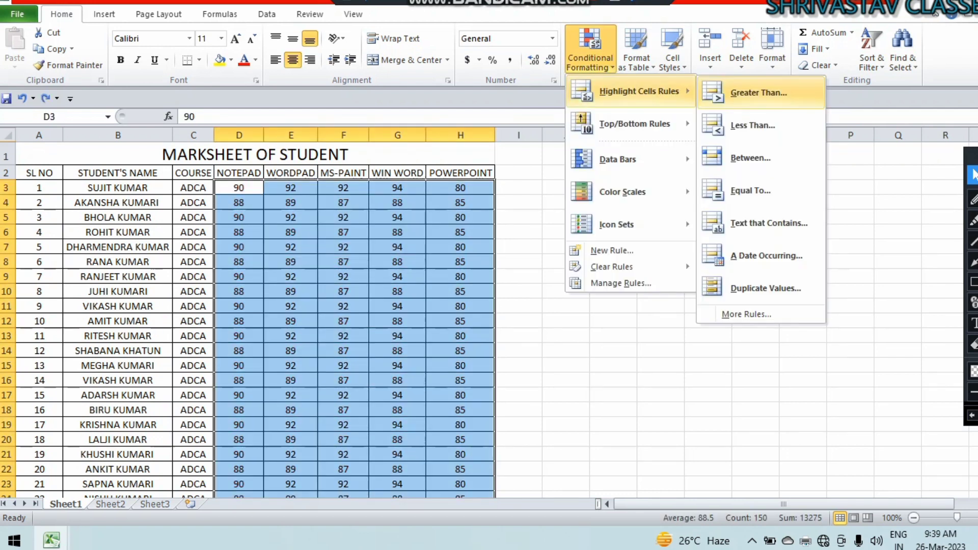
left_click(751, 190)
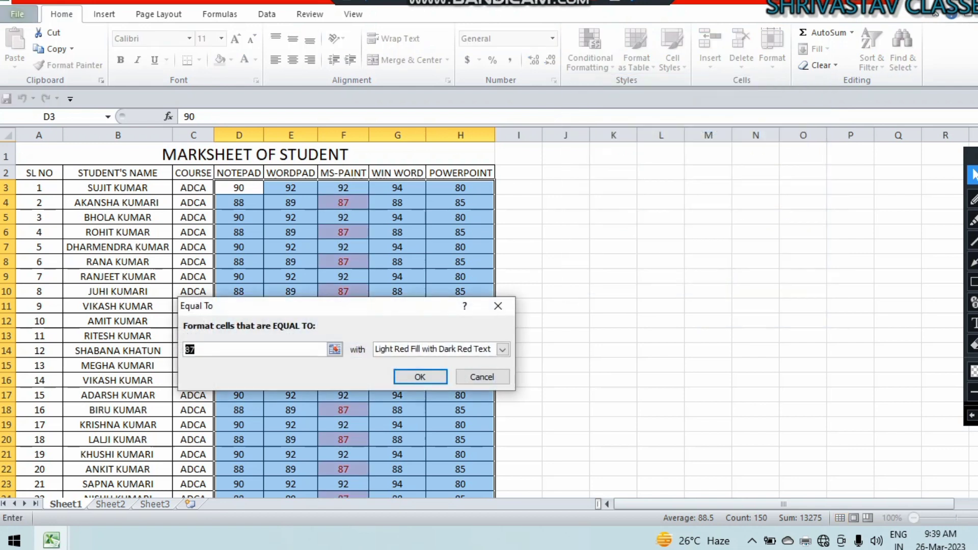
type("89")
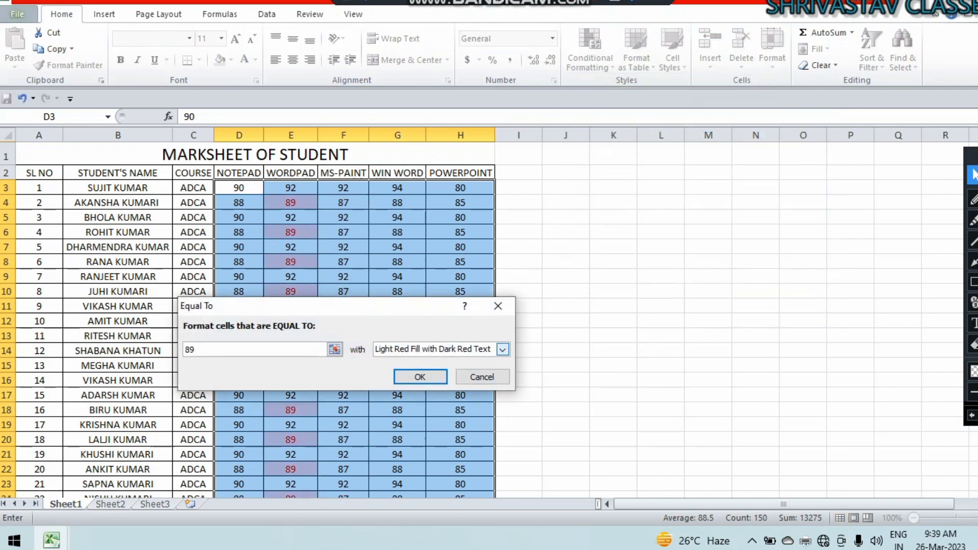
left_click(482, 377)
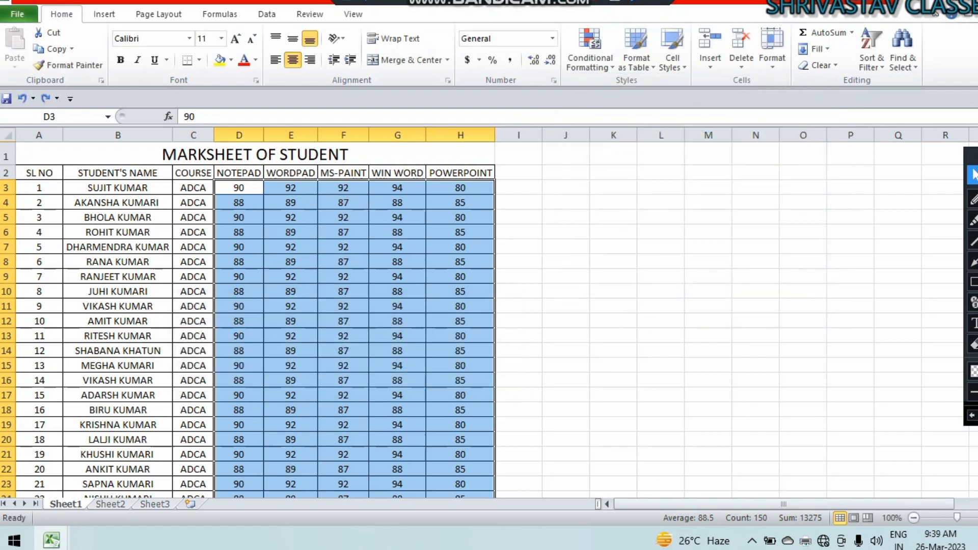
Dismiss the Conditional Formatting menu and select the table from the SL NO heading downward.
left_click(591, 51)
mouse_move(639, 91)
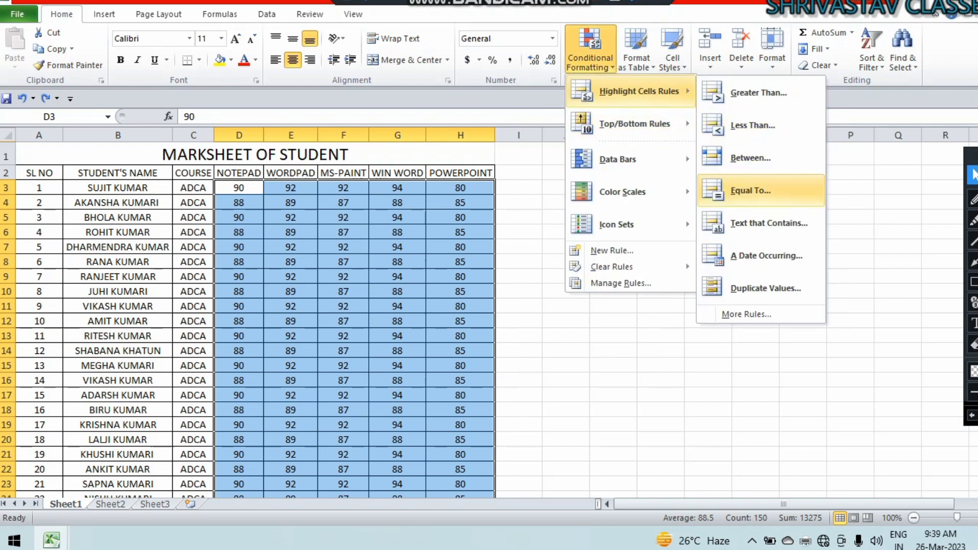
left_click(766, 256)
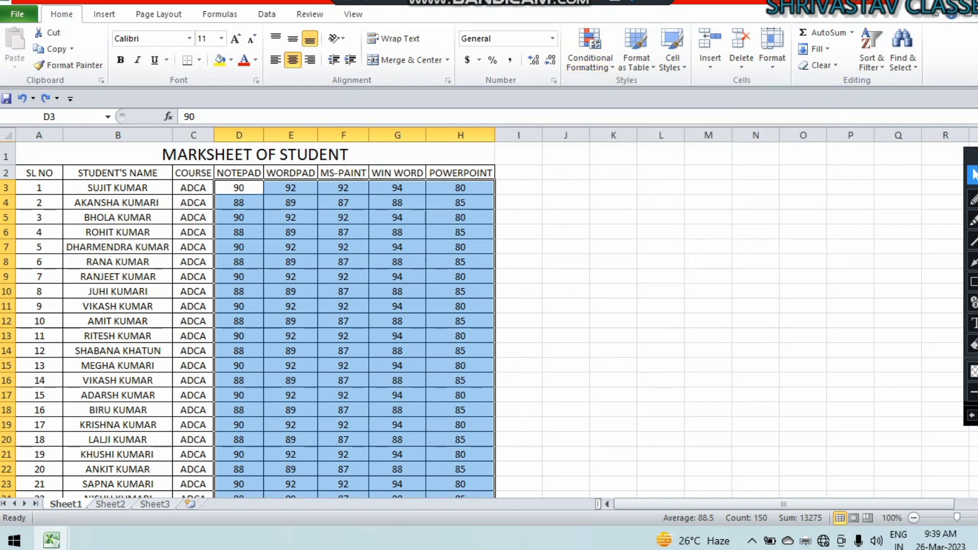
left_click_drag(39, 172, 494, 482)
Start a Text That Contains highlight rule for the text 'not'.
scroll(459, 306, "up", 3)
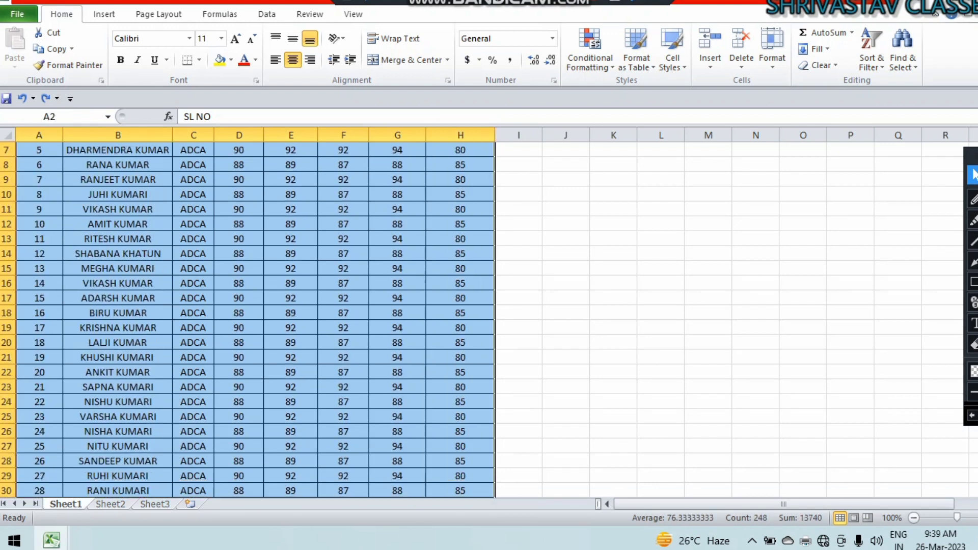
left_click(591, 51)
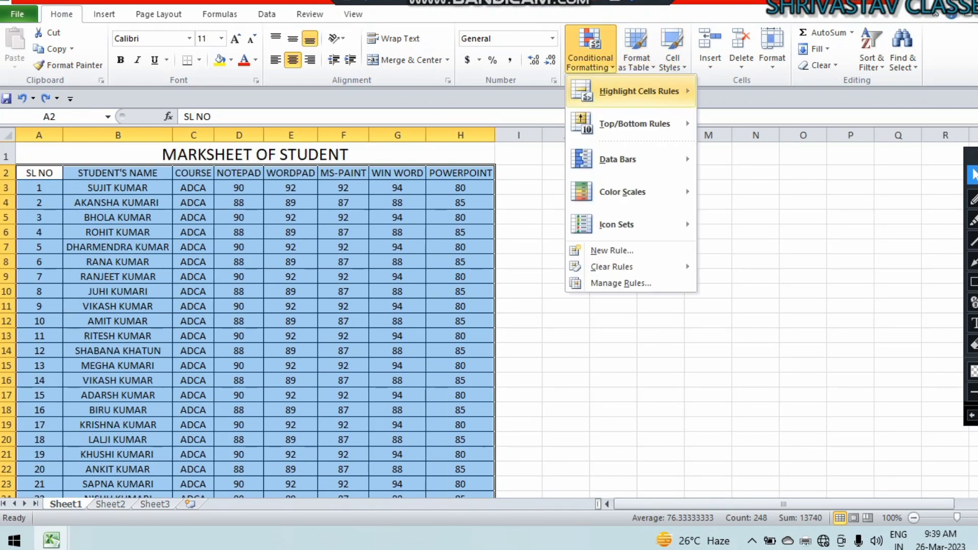
mouse_move(640, 91)
left_click(768, 223)
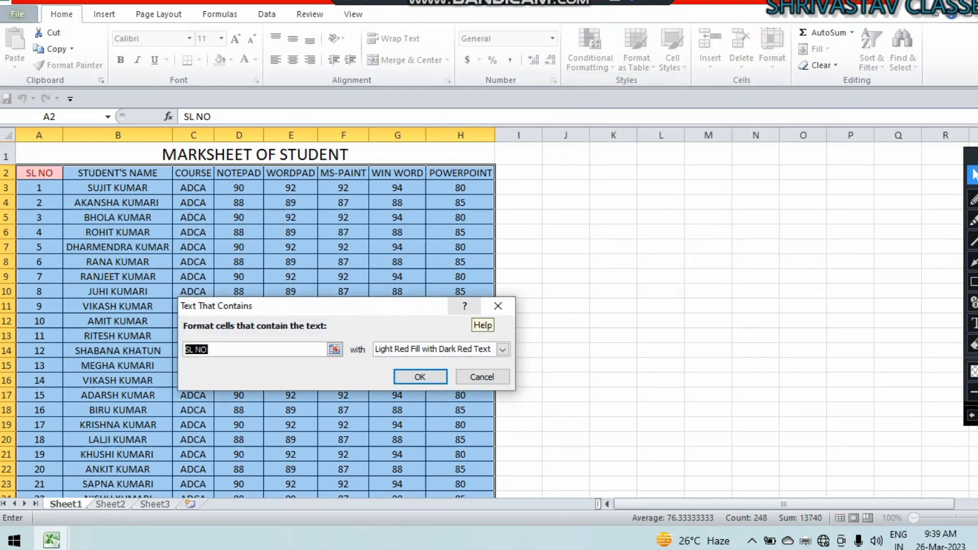
type("not")
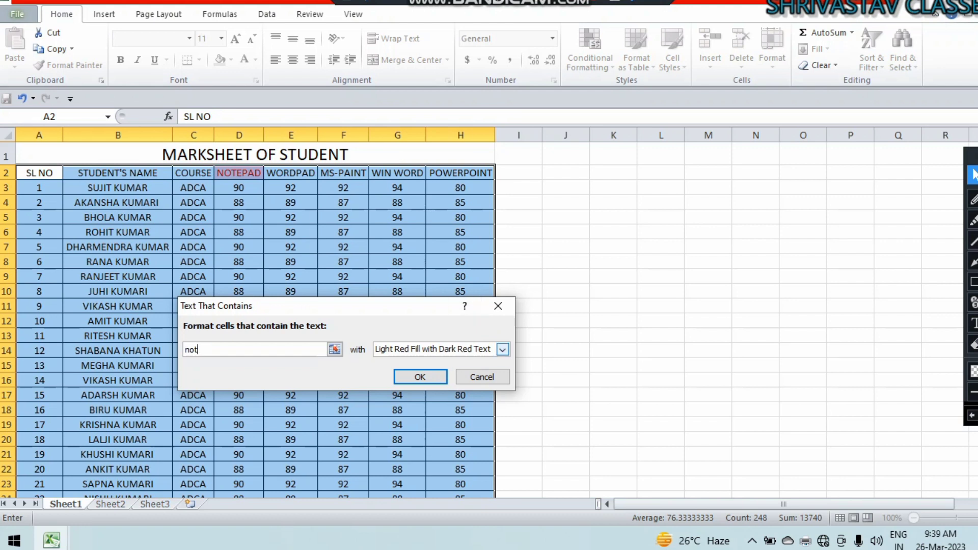
Preview the yellow fill, green fill, light red fill, red text and red border highlight styles.
left_click(502, 350)
left_click(431, 373)
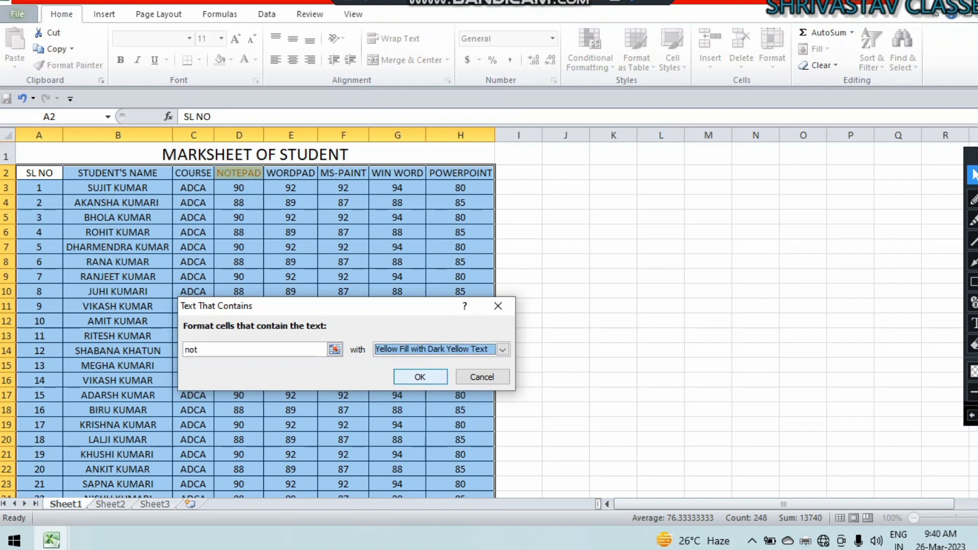
left_click(502, 350)
left_click(430, 372)
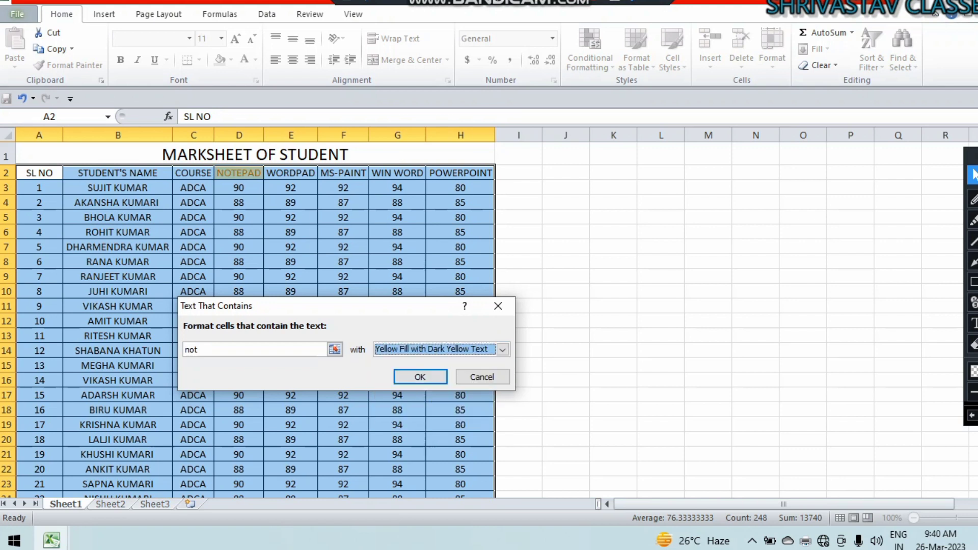
left_click(503, 349)
left_click(431, 382)
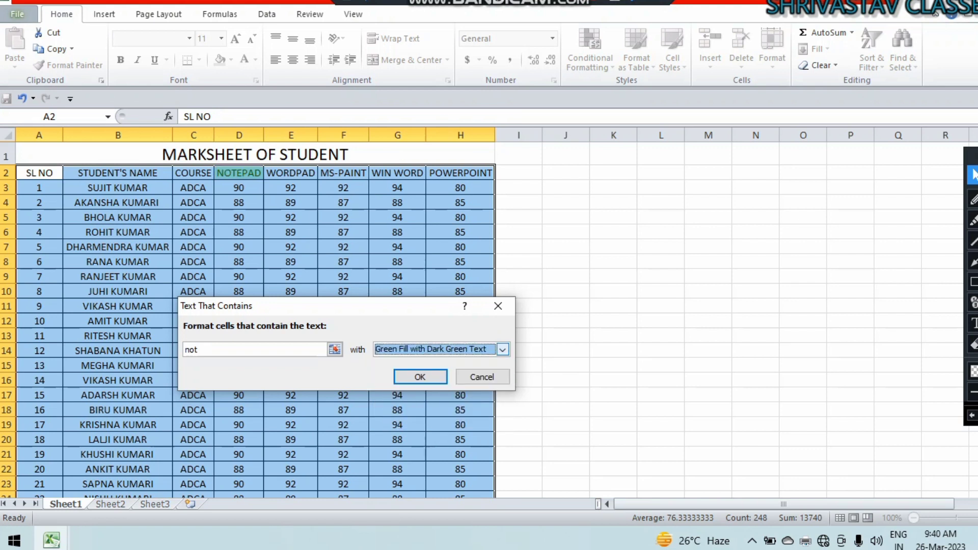
left_click(502, 349)
left_click(396, 392)
left_click(502, 349)
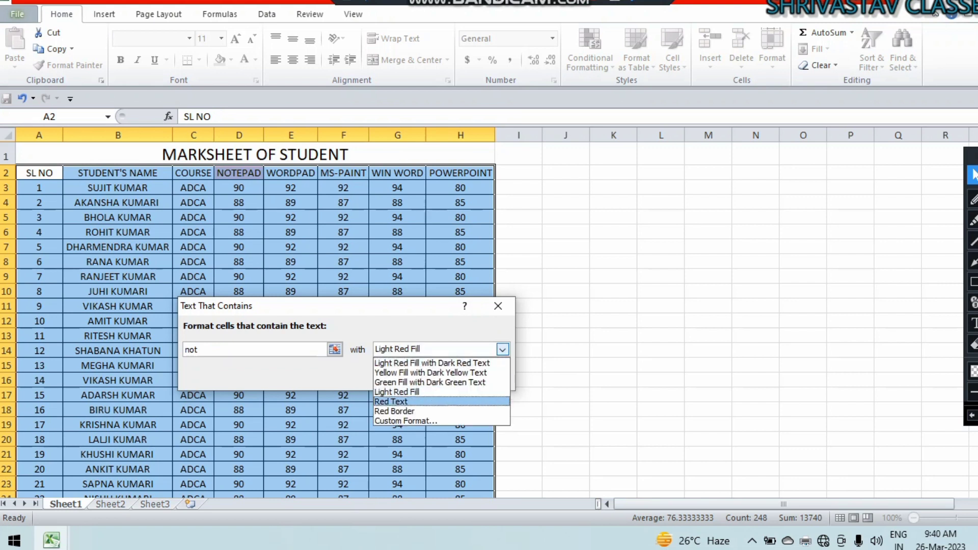
left_click(396, 402)
left_click(502, 350)
left_click(395, 411)
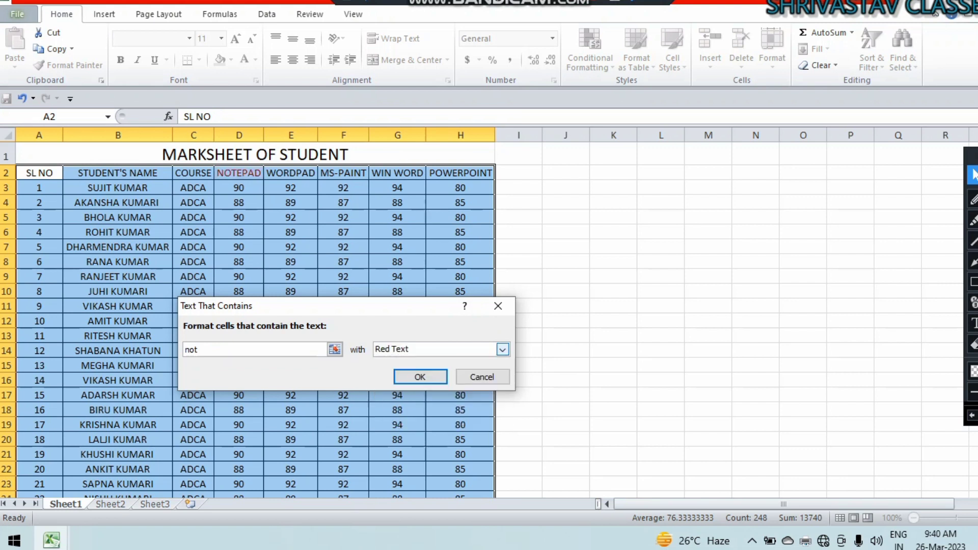
Settle on Red Border, then cancel the text-contains rule without applying it.
left_click(502, 349)
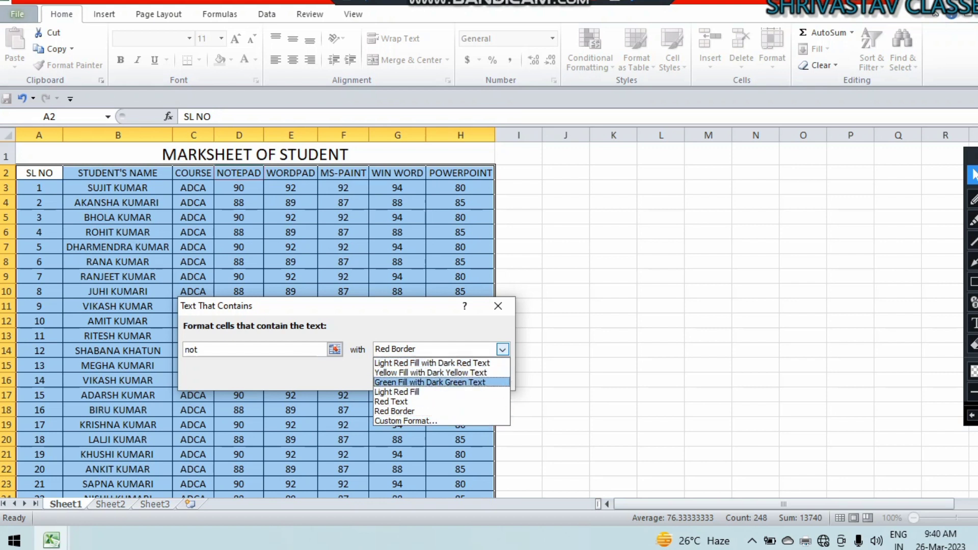
left_click(502, 349)
left_click(482, 377)
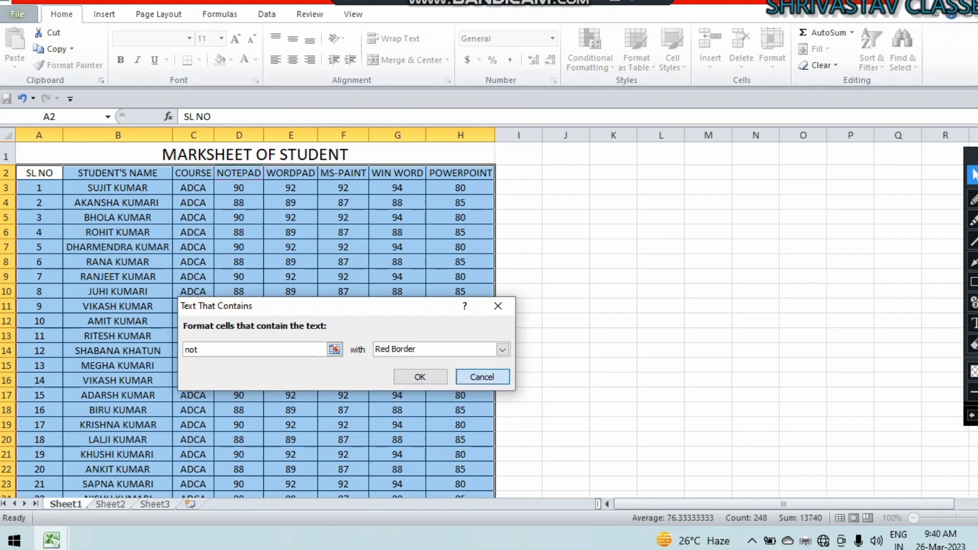
left_click(590, 51)
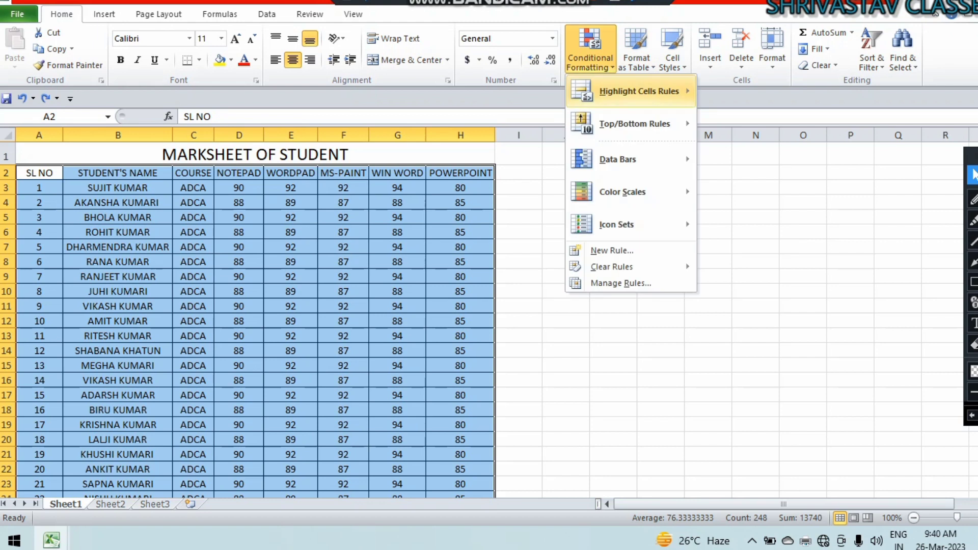
On Sheet2, enter 01-01-2023 in H1 and 02-01-2023 in H2.
mouse_move(640, 91)
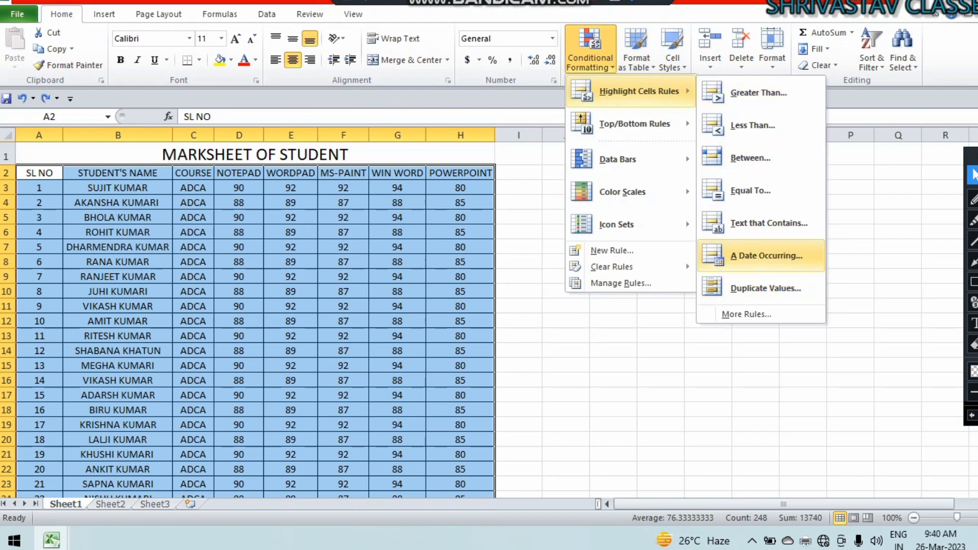
left_click(765, 288)
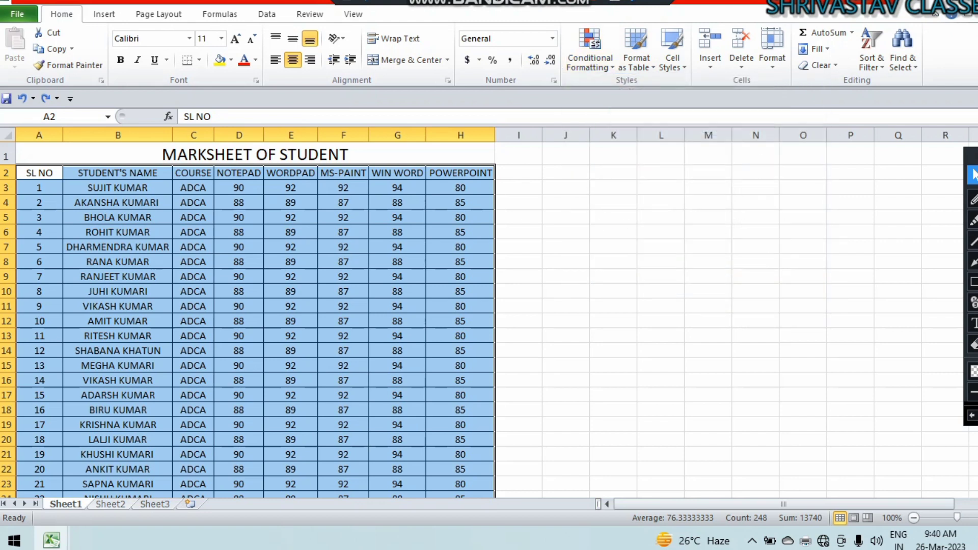
key("ctrl+Page_Down")
left_click(371, 150)
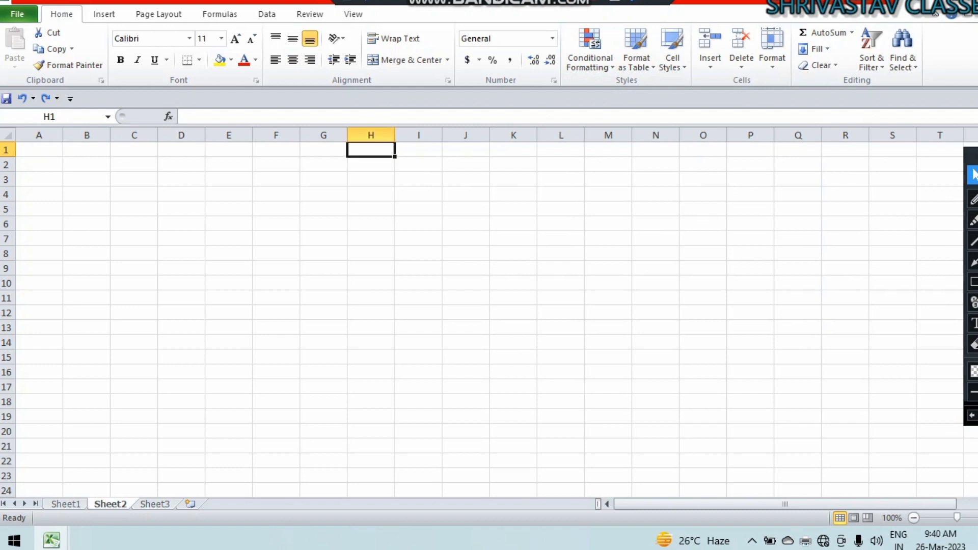
type("01-01")
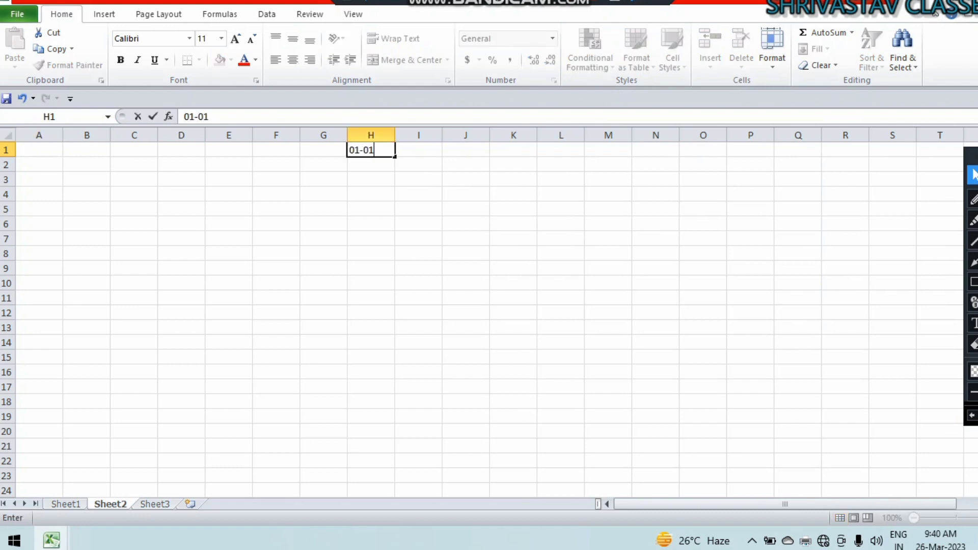
type("-2023")
key("Return")
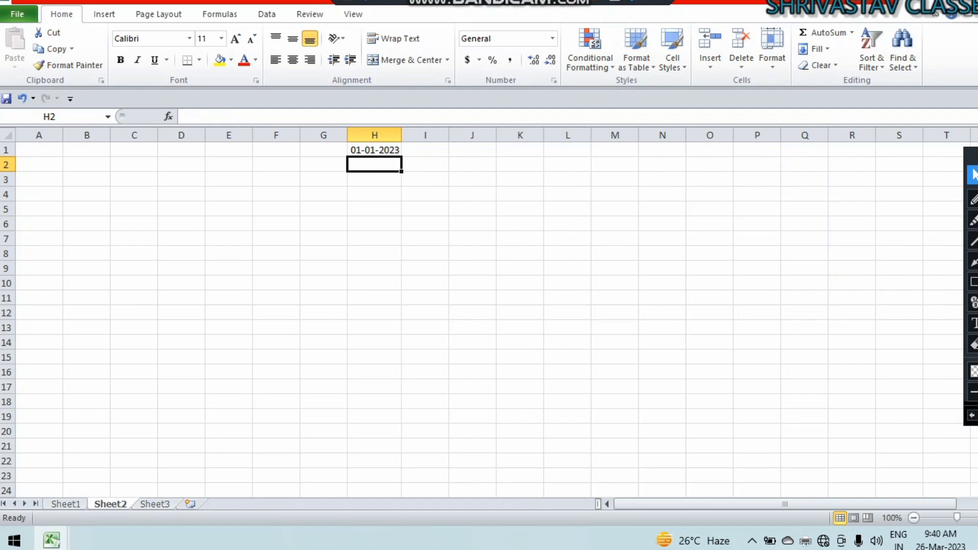
type("02-01-")
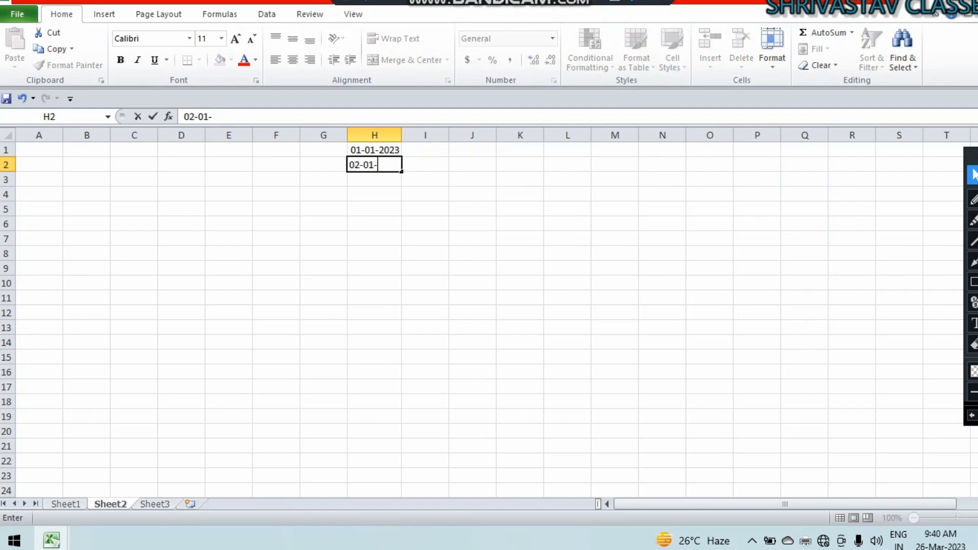
type("2023")
key("Return")
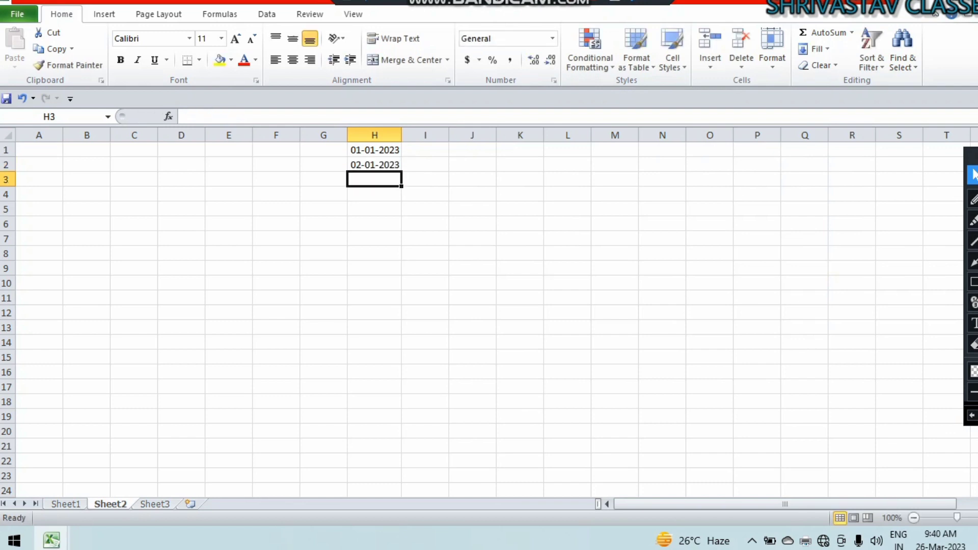
Format H1:H2 as Long Date and fill the daily date series down column H.
left_click_drag(374, 149, 374, 164)
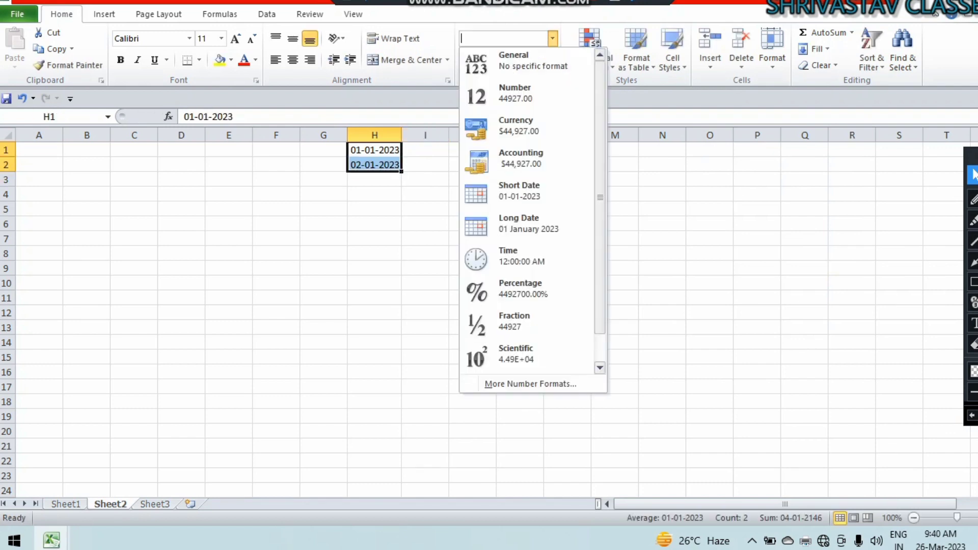
left_click(552, 38)
left_click(520, 224)
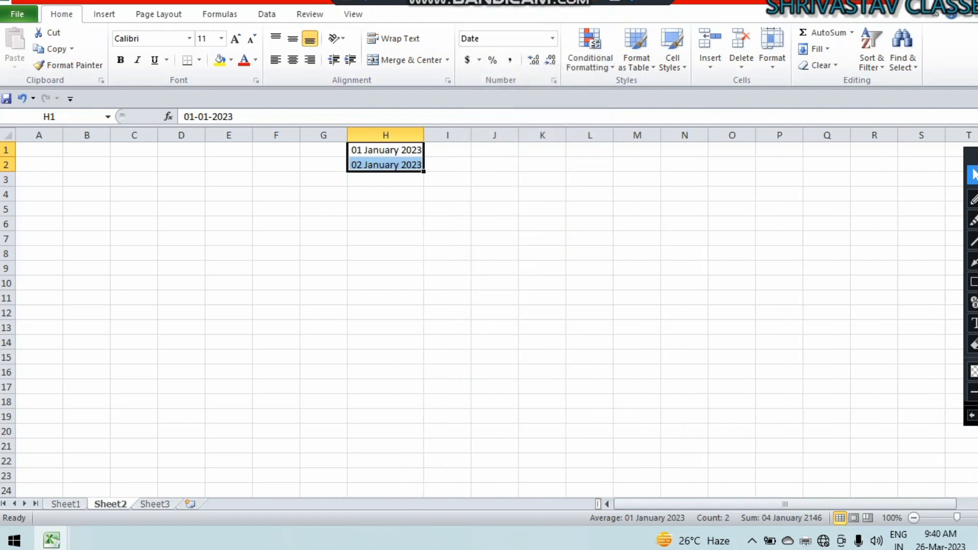
left_click(385, 224)
left_click_drag(386, 149, 425, 489)
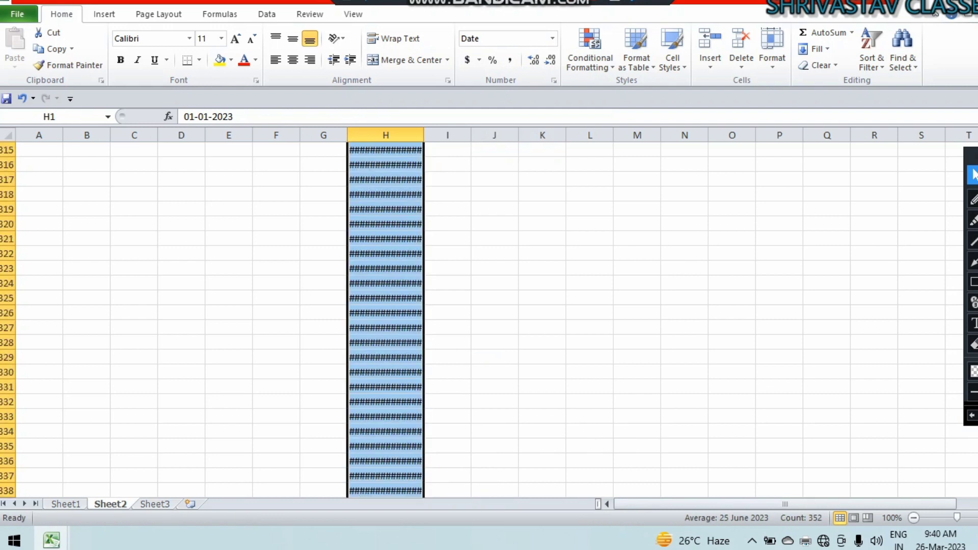
AutoFit column H so the long dates display fully, then return to row 1.
double_click(424, 135)
scroll(394, 316, "up", 20)
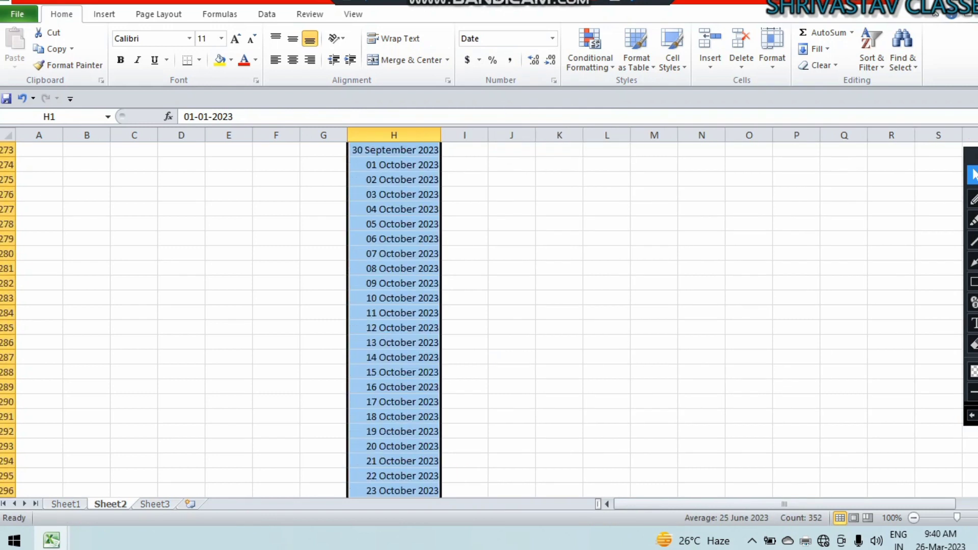
scroll(394, 316, "up", 20)
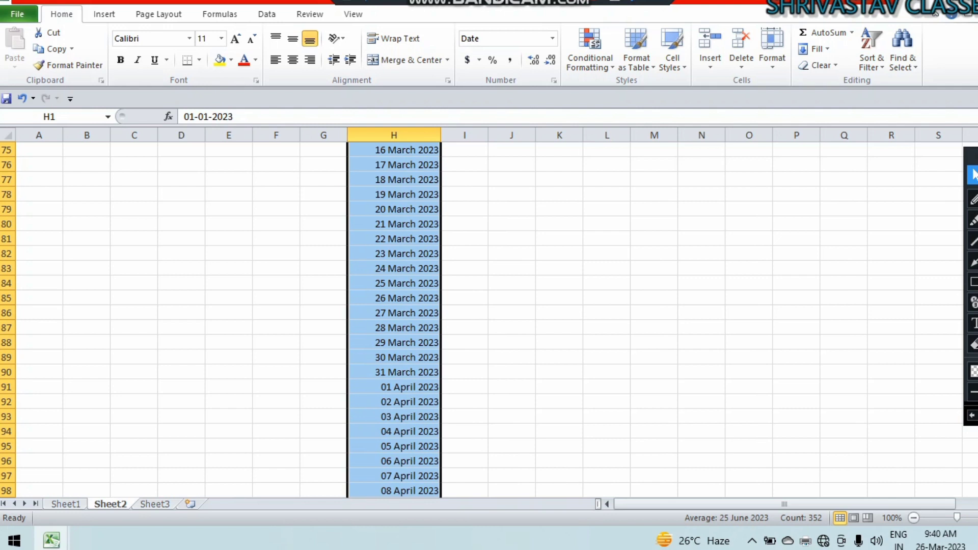
scroll(489, 316, "up", 20)
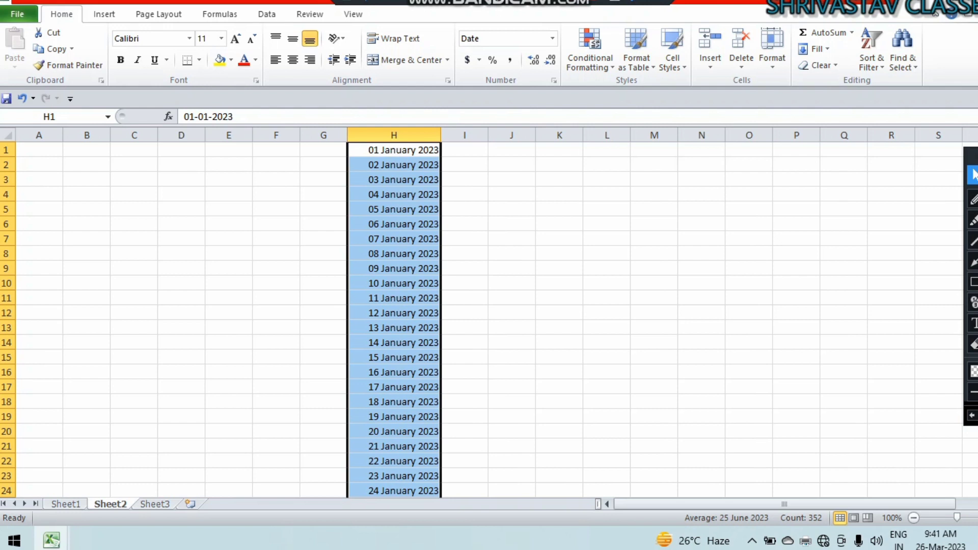
Apply a Yesterday date-occurring highlight, check 25 March 2023 in column H, then undo it.
left_click(590, 48)
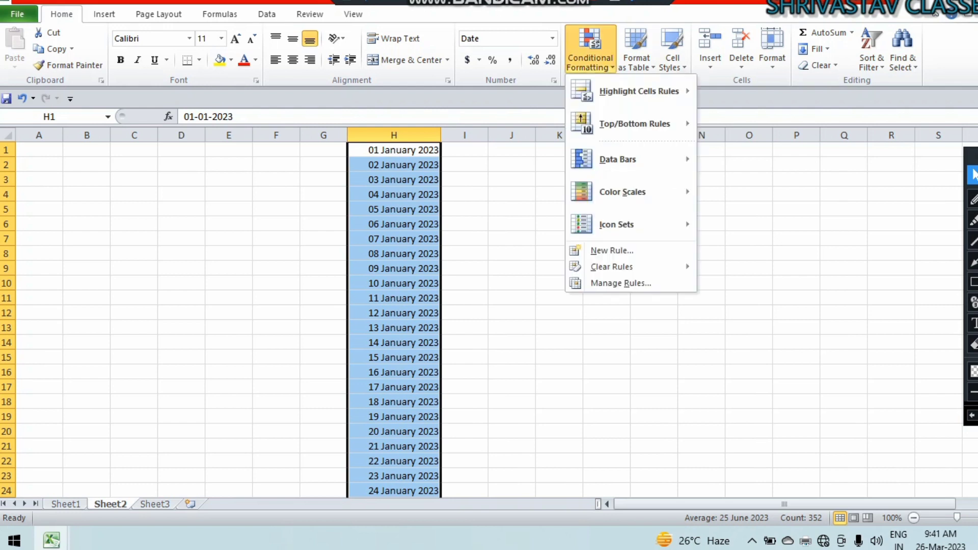
mouse_move(639, 91)
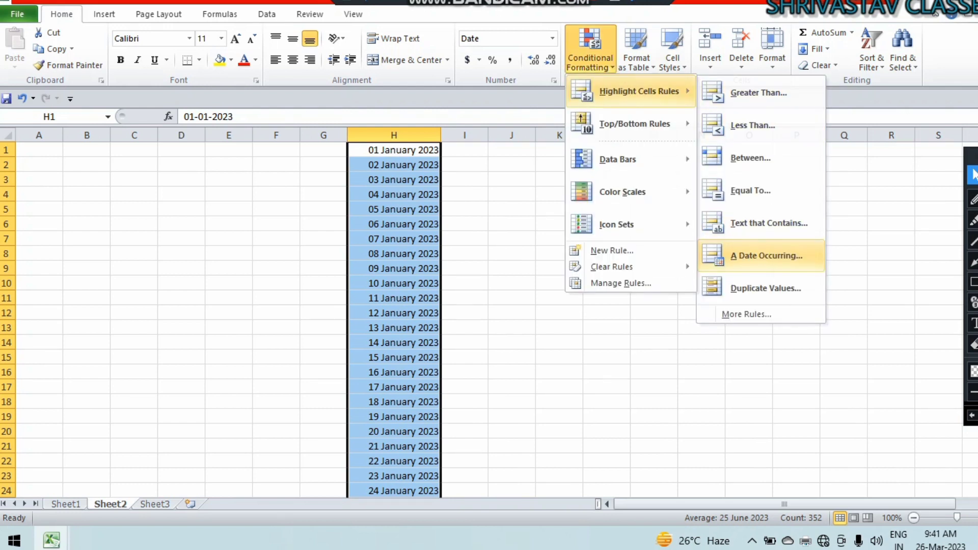
left_click(766, 256)
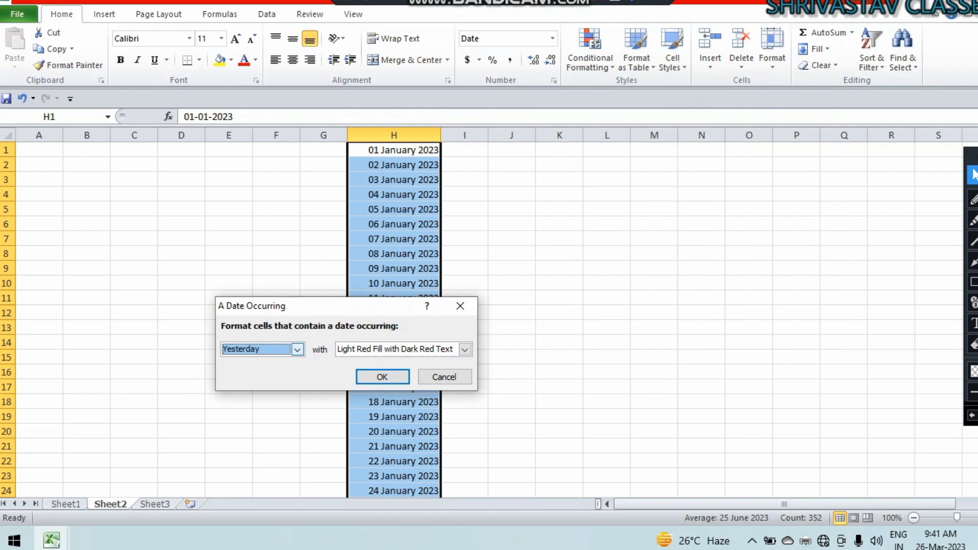
key("Return")
scroll(394, 321, "down", 17)
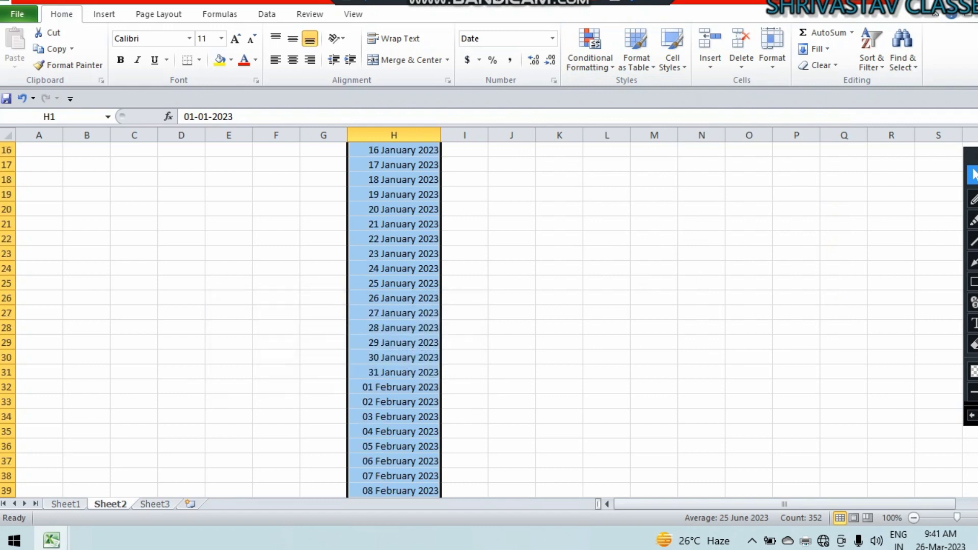
scroll(394, 321, "down", 4)
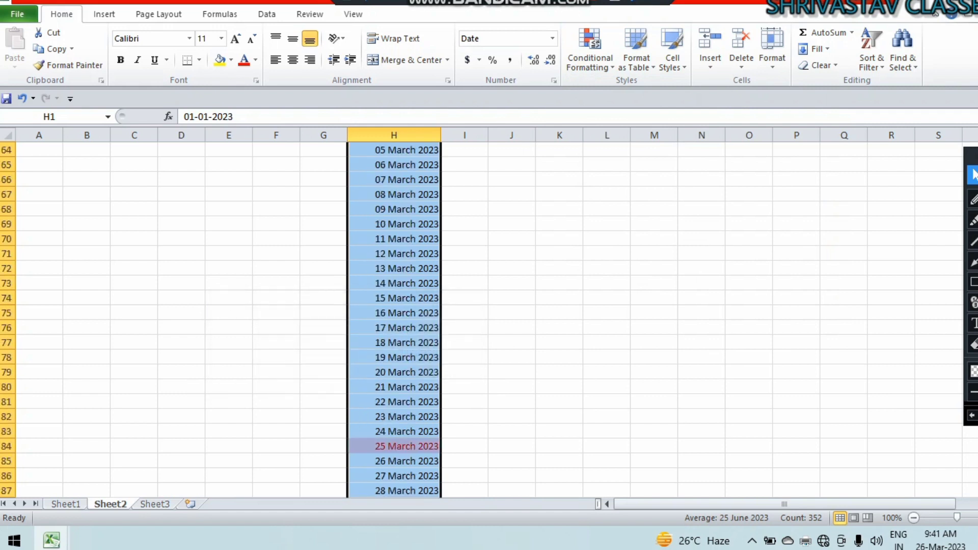
scroll(394, 321, "down", 2)
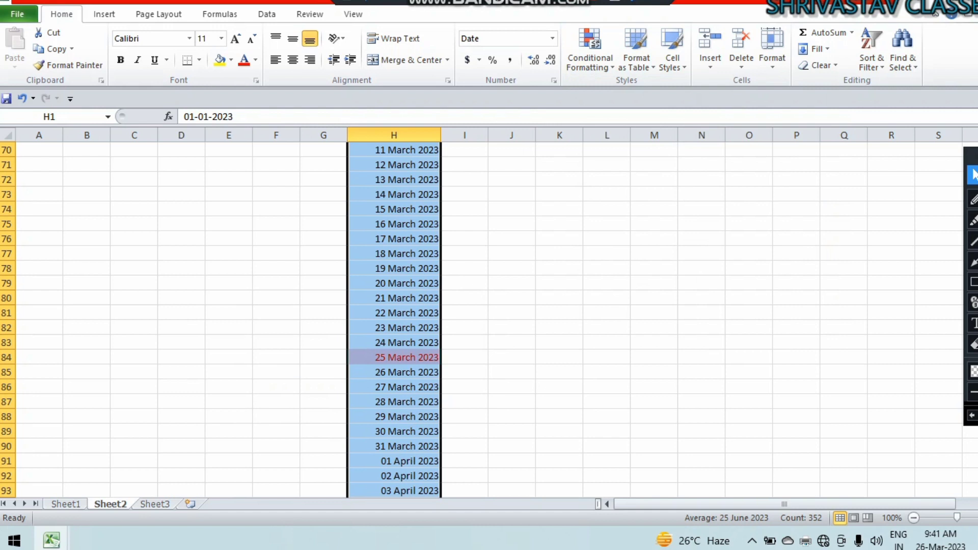
key("ctrl+z")
left_click(590, 51)
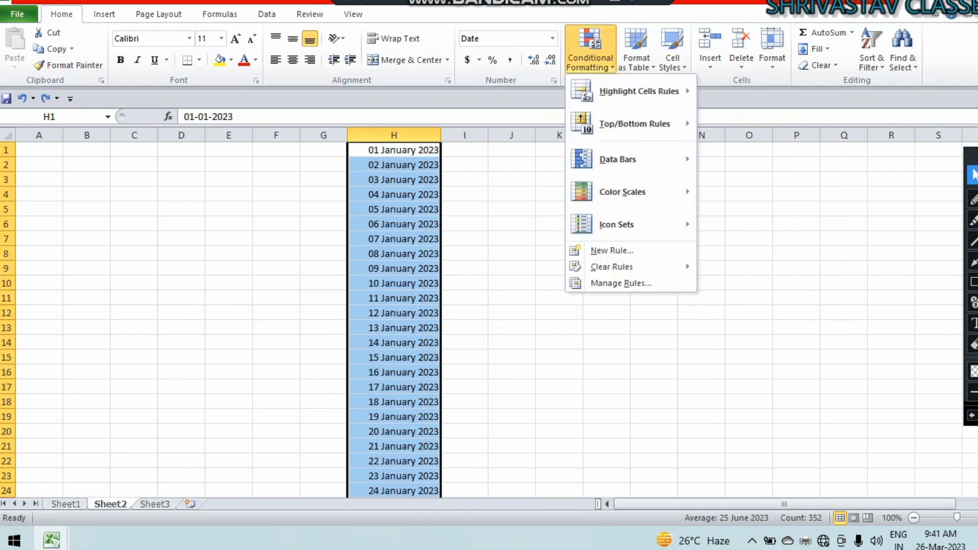
mouse_move(637, 92)
left_click(760, 255)
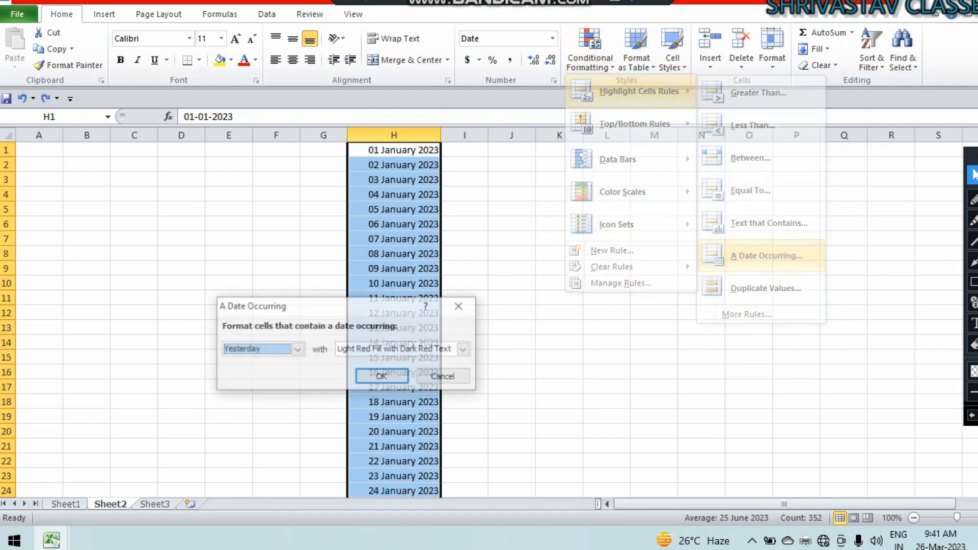
left_click(297, 350)
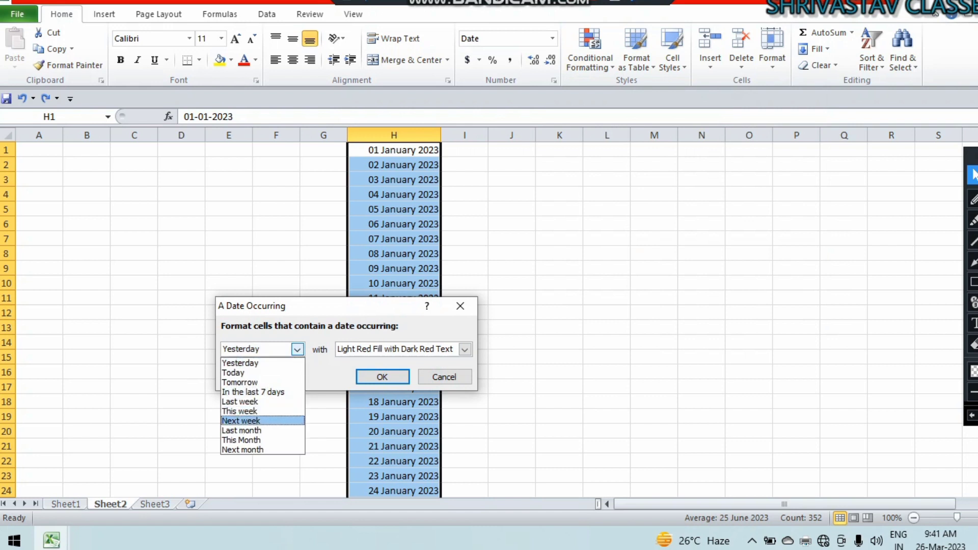
left_click(241, 421)
left_click(382, 377)
scroll(382, 377, "down", 5)
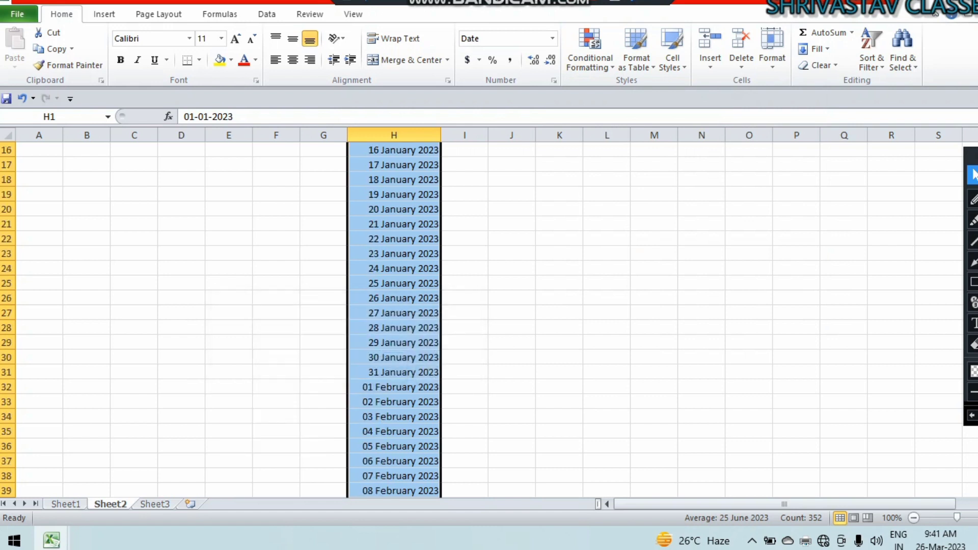
scroll(382, 377, "down", 20)
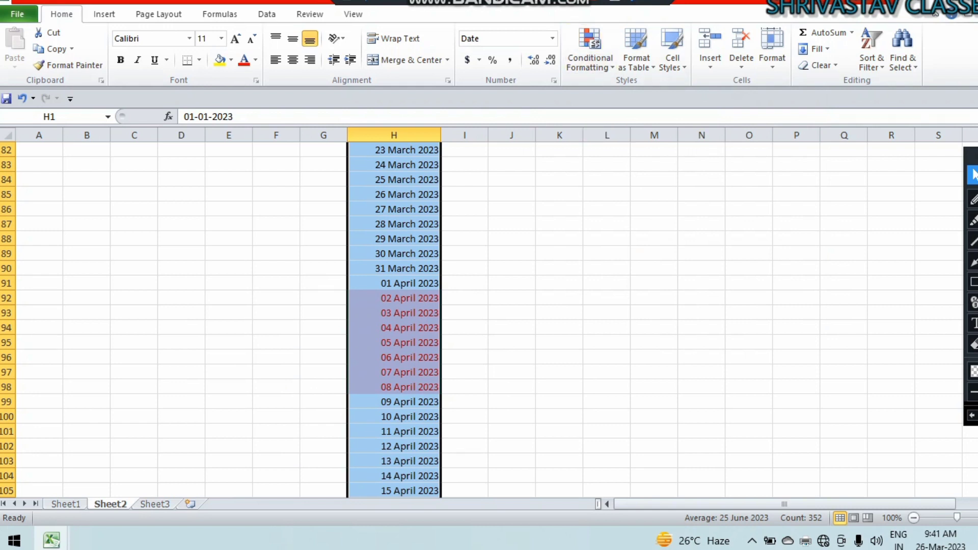
key("ctrl+z")
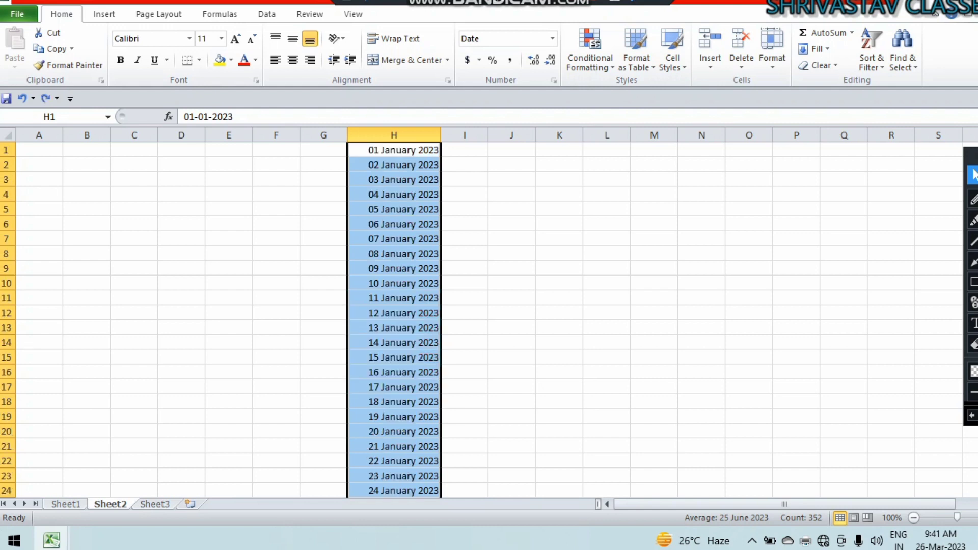
Dismiss the Conditional Formatting menu and return to the Sheet1 marksheet.
left_click(590, 51)
mouse_move(637, 91)
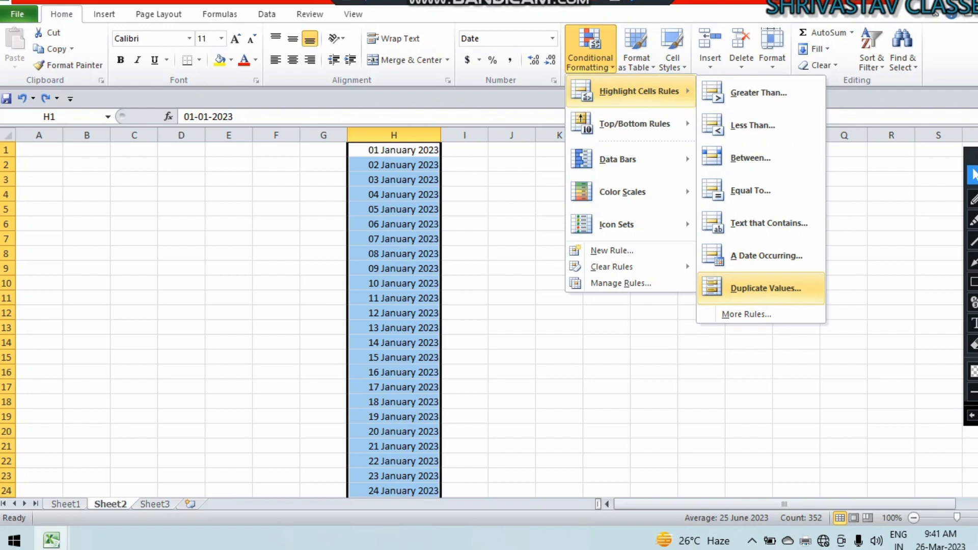
left_click(866, 300)
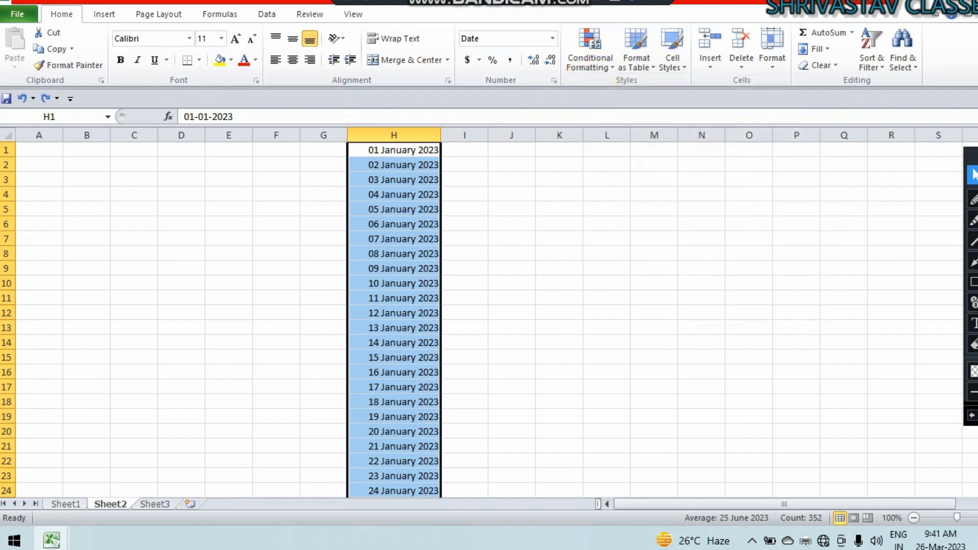
left_click(65, 504)
Select the NOTEPAD marks D3:D32 and try a Duplicate Values rule, then cancel it.
left_click(344, 306)
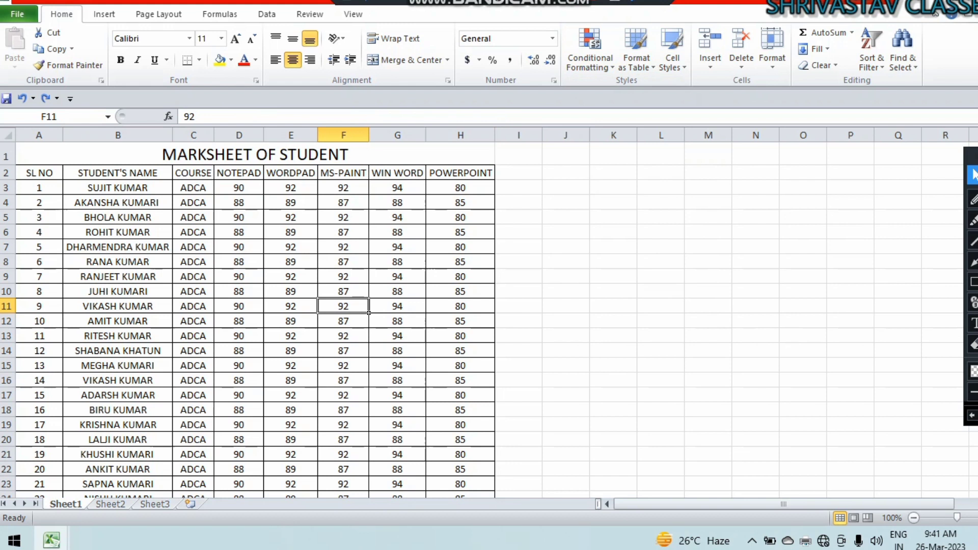
left_click_drag(239, 188, 263, 467)
left_click(590, 51)
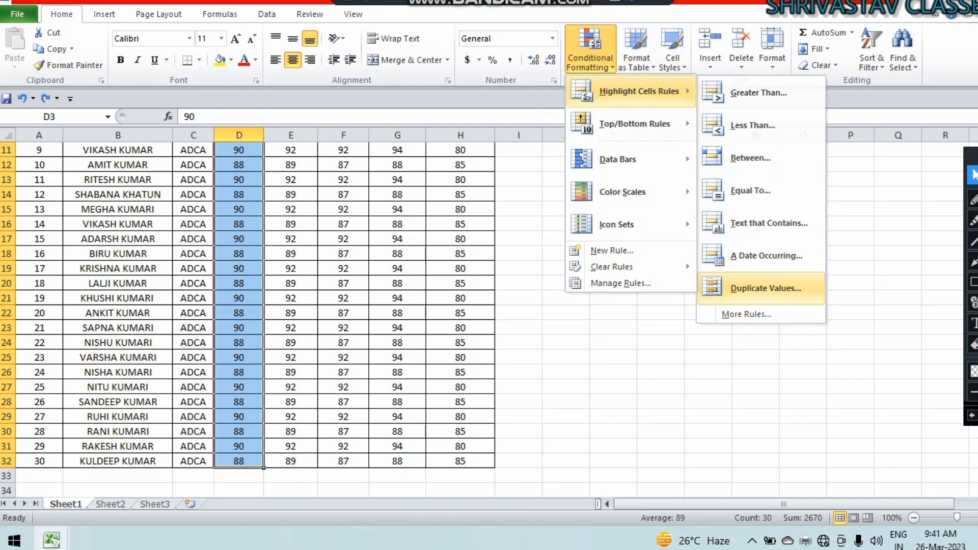
left_click(766, 289)
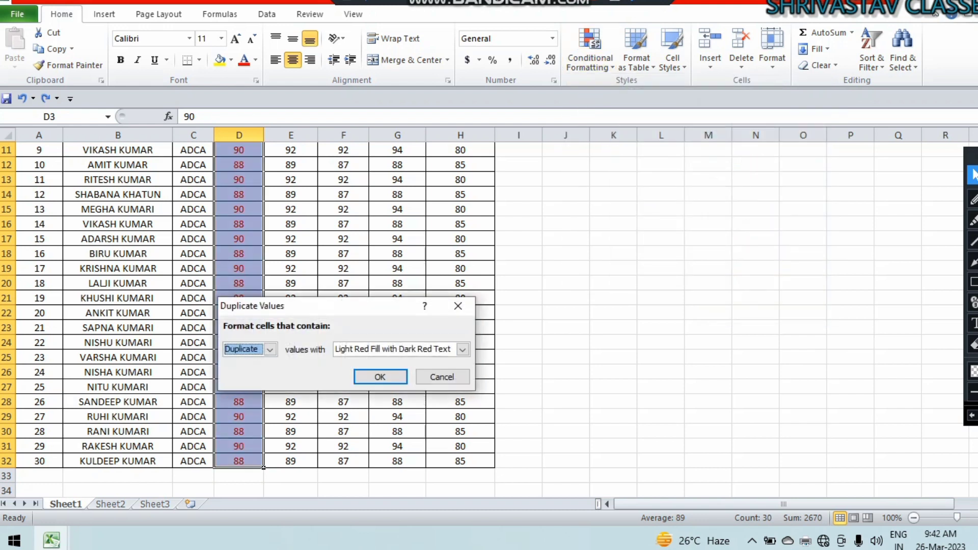
left_click(442, 377)
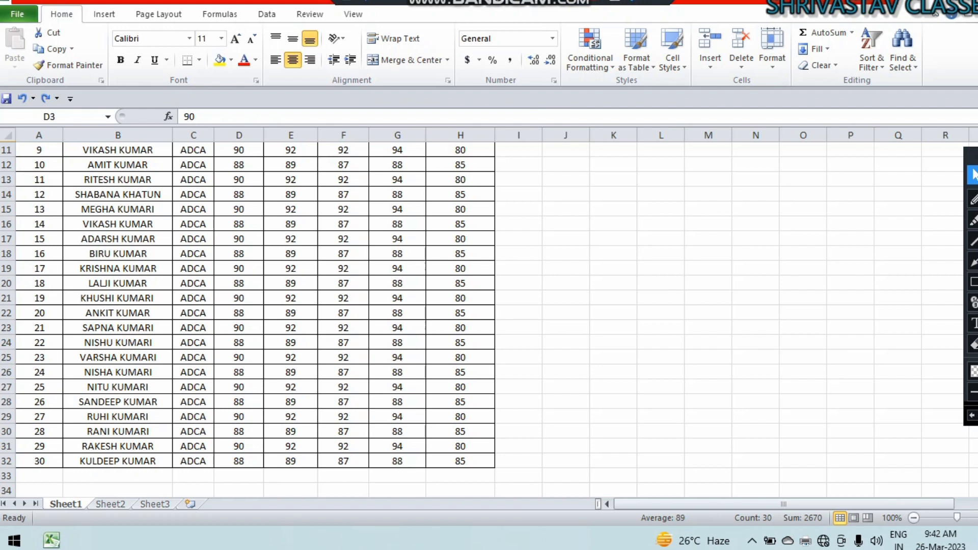
scroll(489, 320, "up", 4)
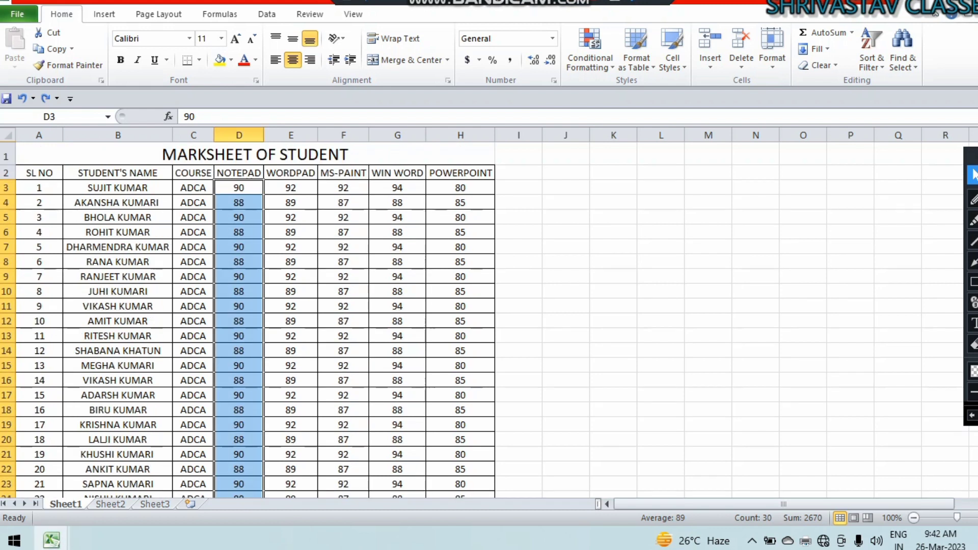
Select the subject marks and start a Top 10 Items rule, then cancel it.
left_click(590, 51)
mouse_move(639, 91)
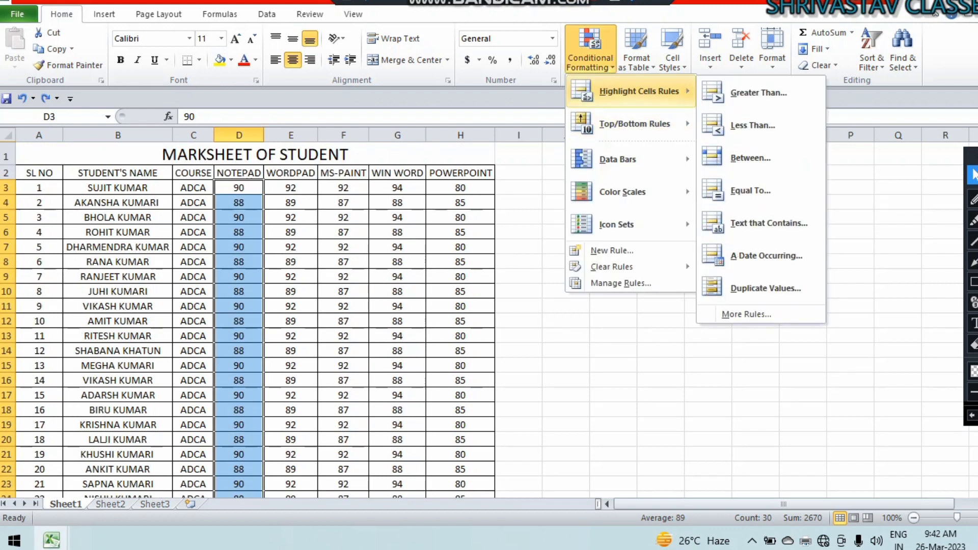
mouse_move(634, 124)
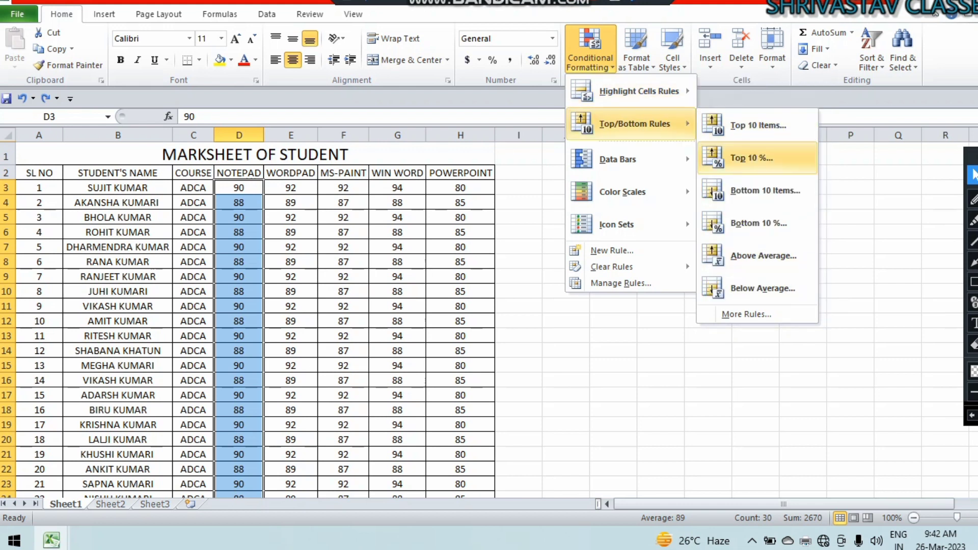
left_click(752, 158)
left_click_drag(239, 187, 493, 453)
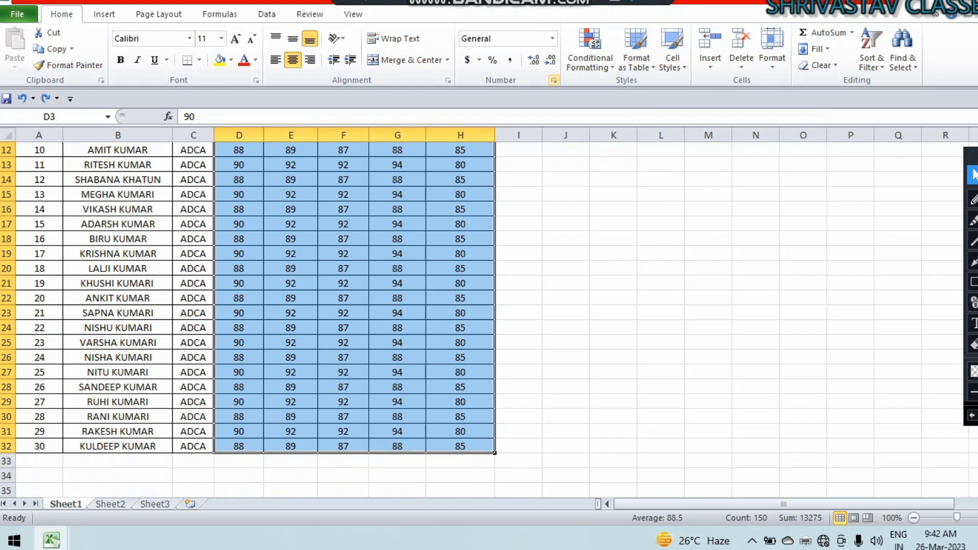
left_click(590, 51)
mouse_move(635, 123)
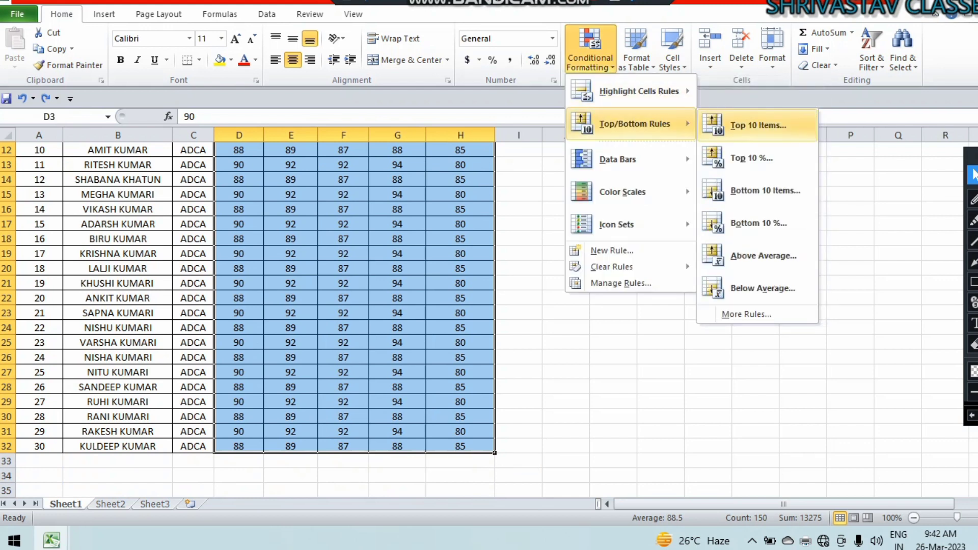
left_click(757, 125)
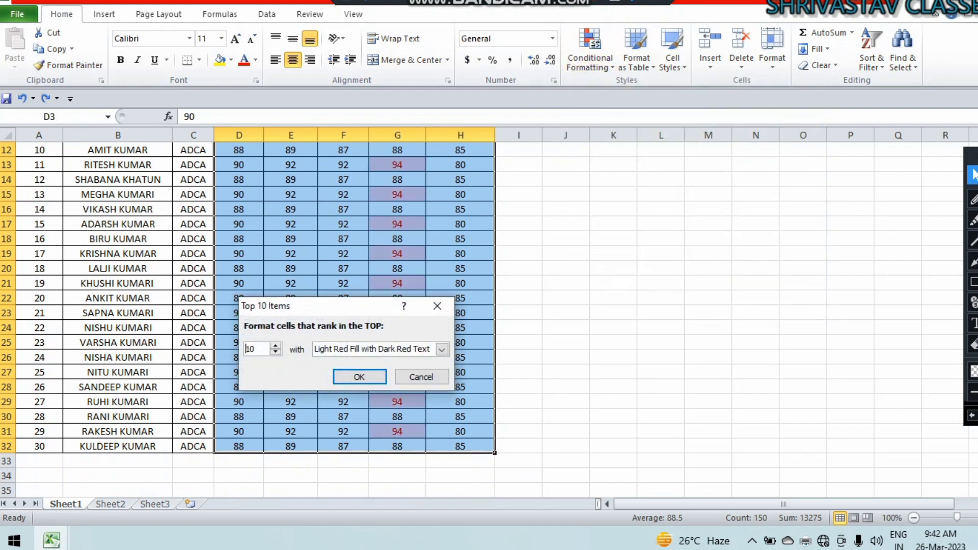
left_click(421, 377)
Apply Top 10 Items with Light Red Fill and Dark Red Text, review the result, then undo.
scroll(421, 377, "up", 4)
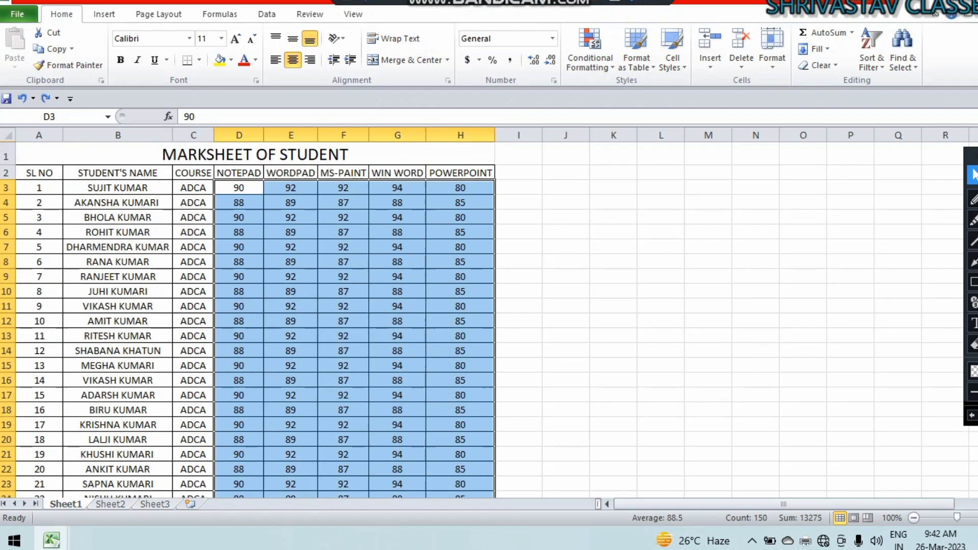
scroll(489, 320, "down", 4)
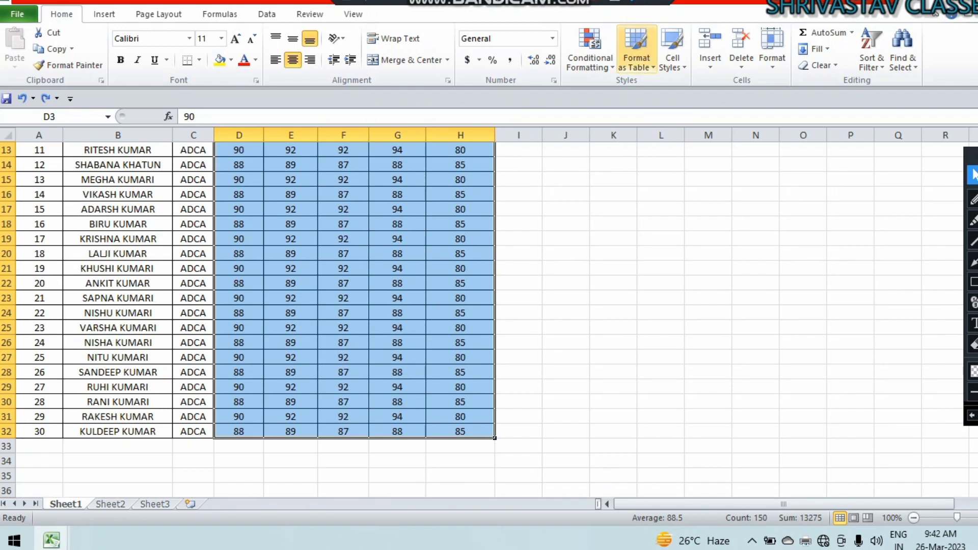
left_click(590, 51)
mouse_move(634, 123)
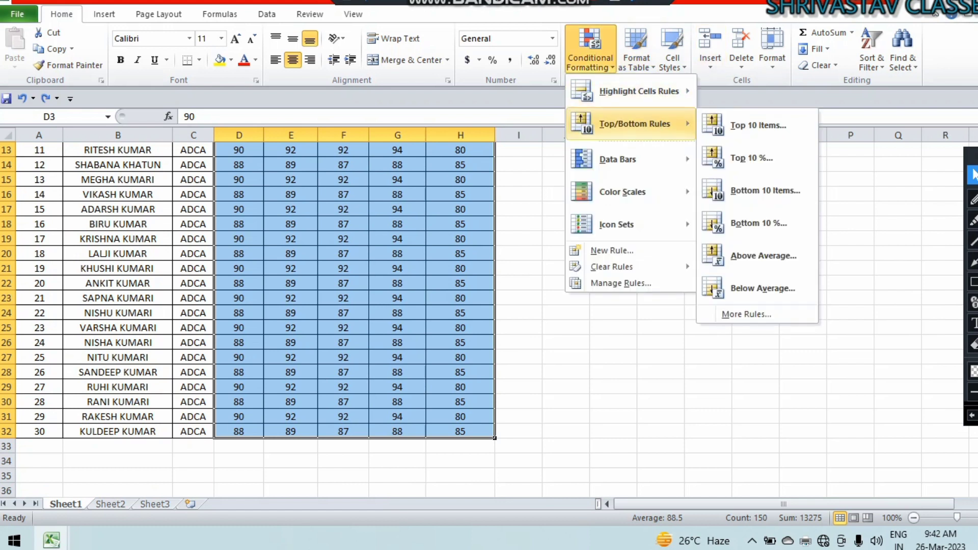
left_click(770, 124)
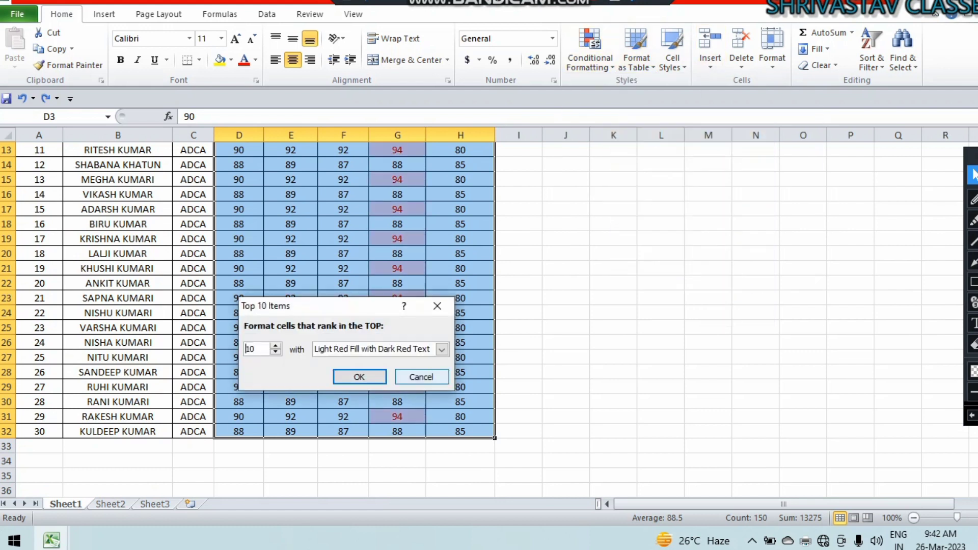
key("Return")
scroll(489, 320, "up", 4)
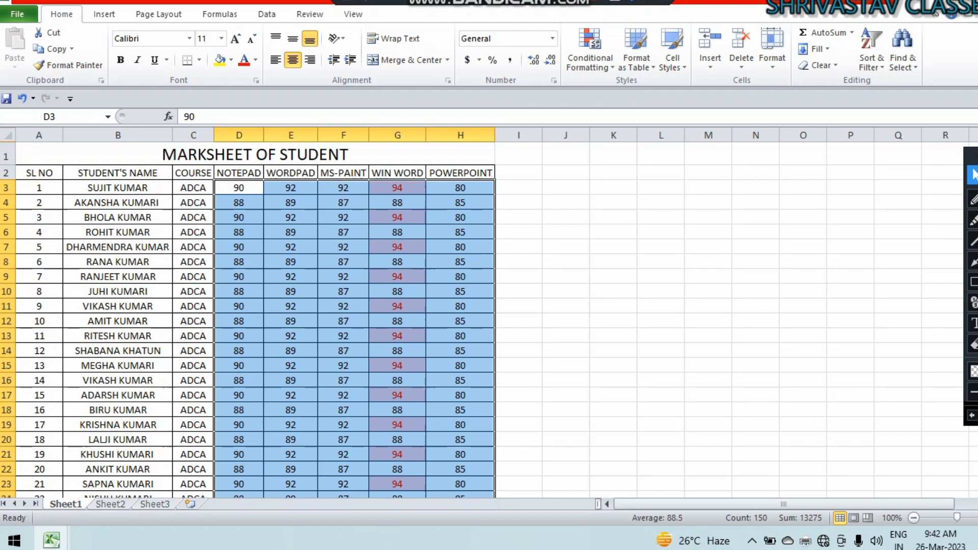
scroll(489, 320, "down", 5)
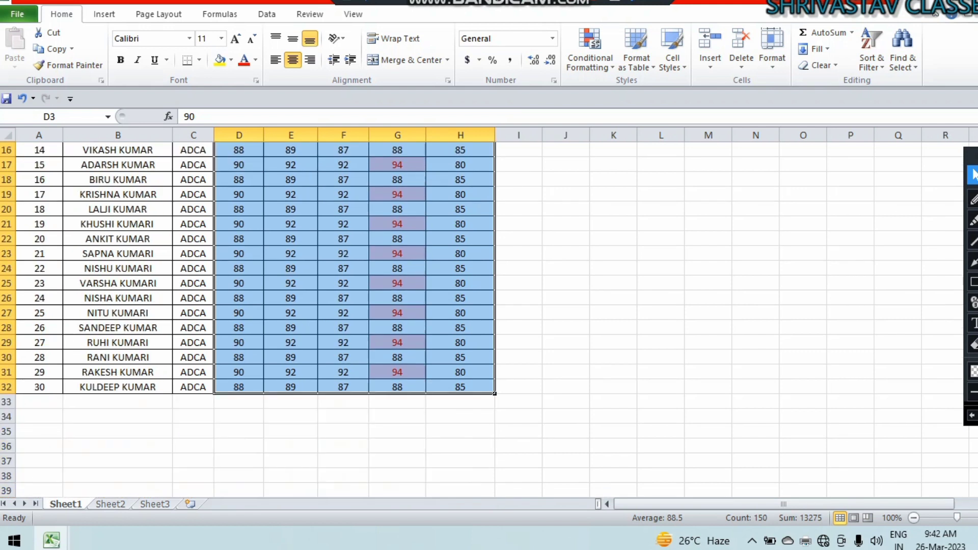
scroll(489, 320, "up", 5)
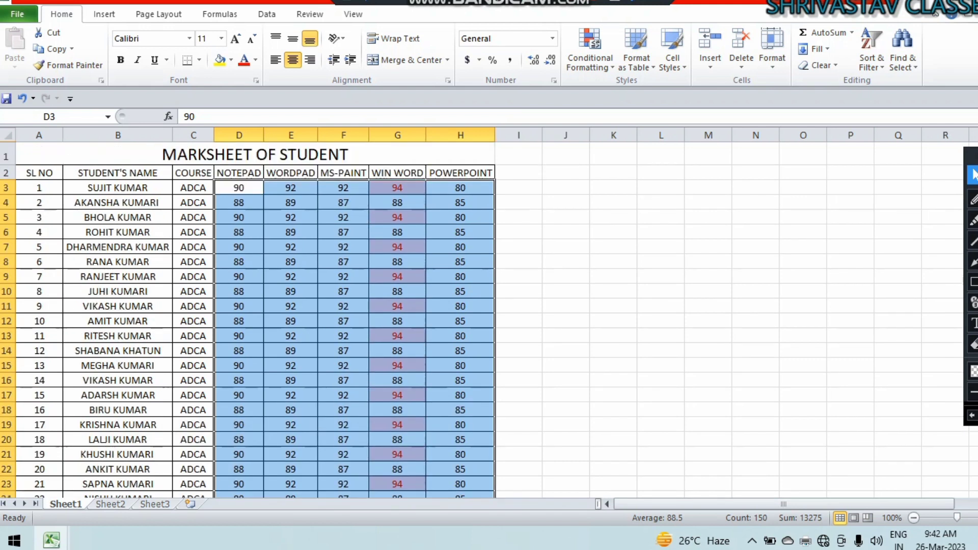
key("ctrl+z")
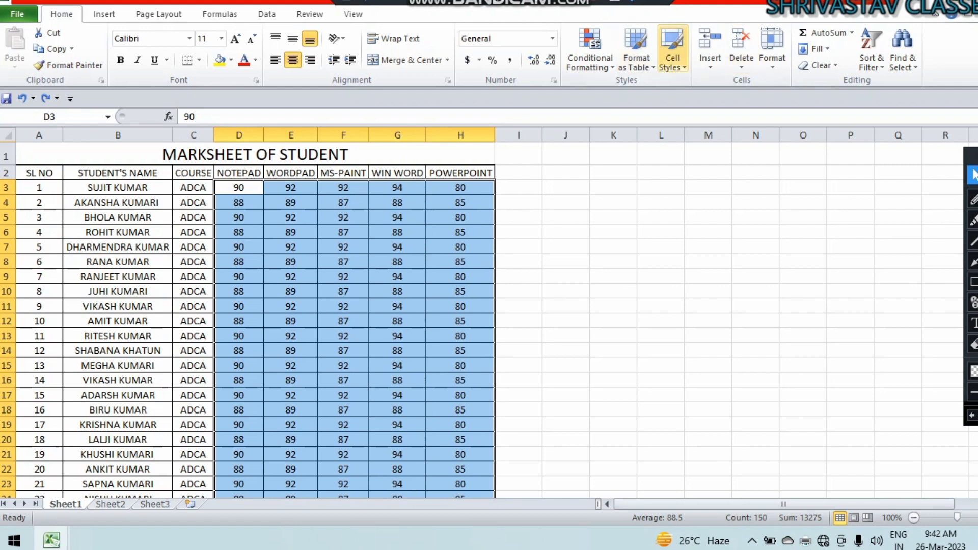
left_click(590, 51)
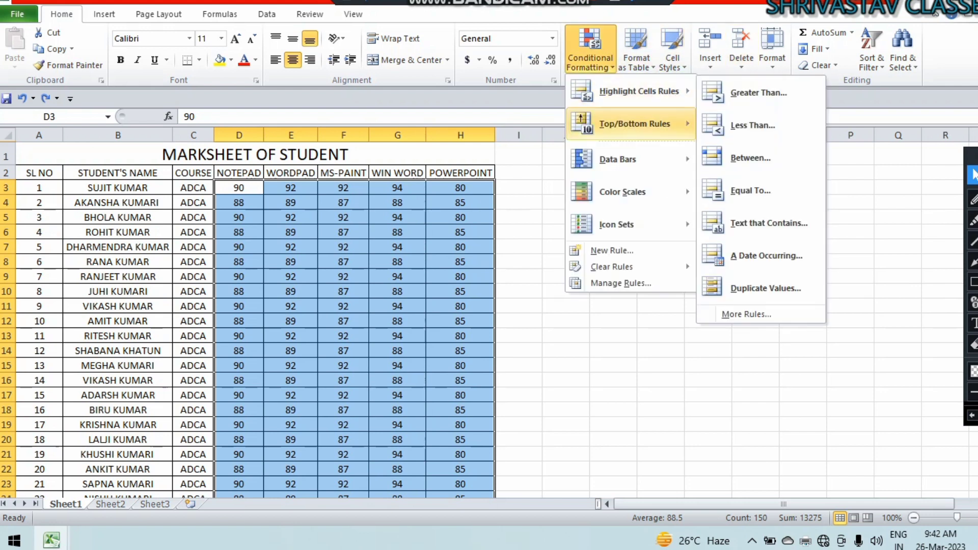
mouse_move(634, 124)
left_click(751, 158)
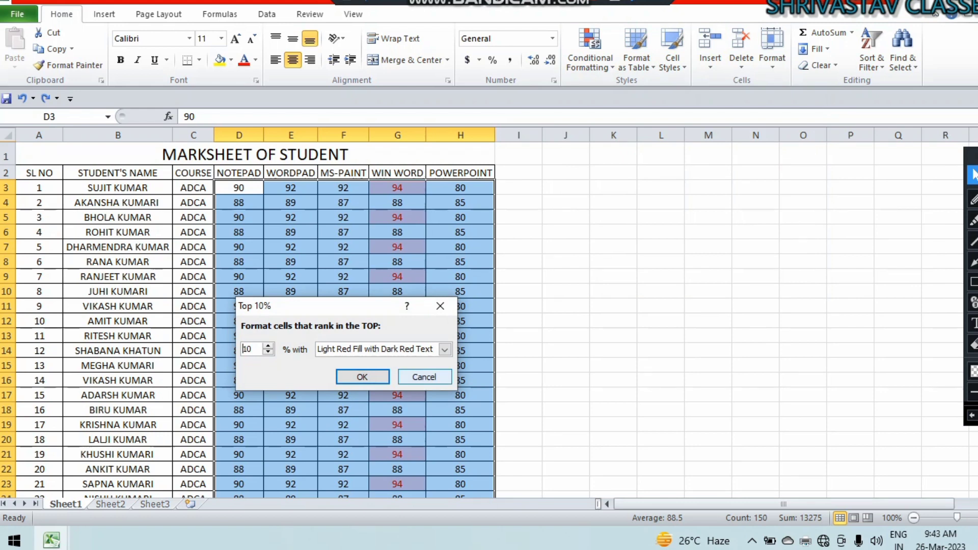
key("Escape")
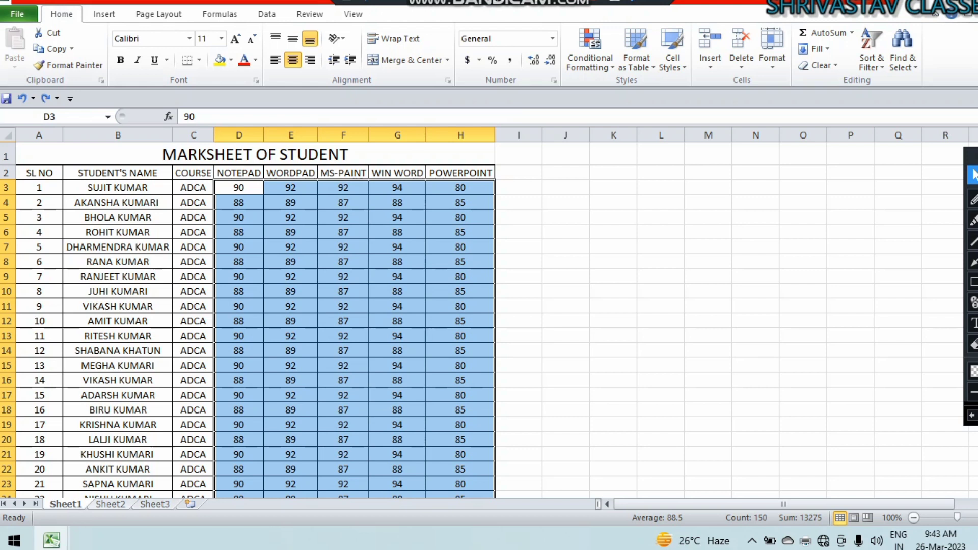
key("ctrl+Page_Down")
key("ctrl+Page_Down")
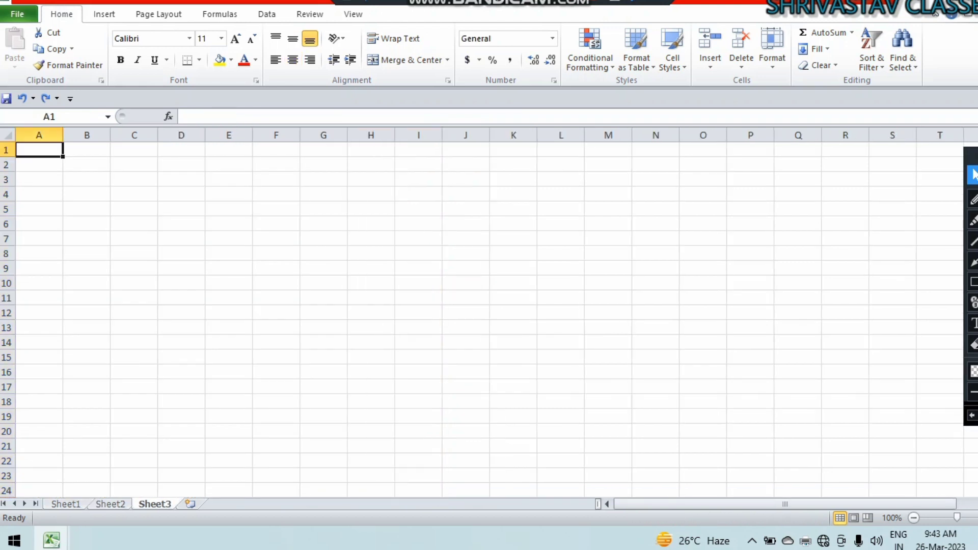
Enter 2 in A1 and 4 in A2, and fill the series down to row 19.
type("2")
key("Return")
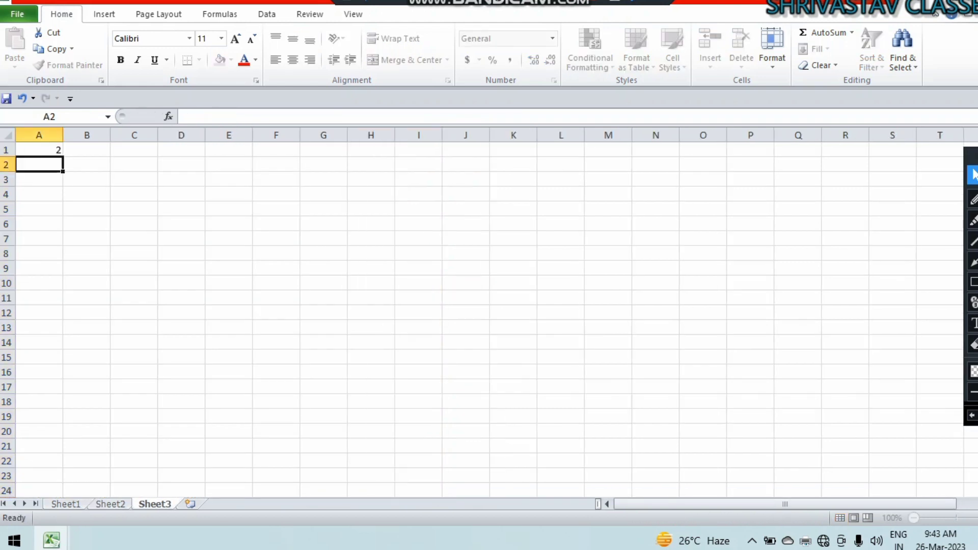
type("4")
key("Return")
key("Up")
key("Up")
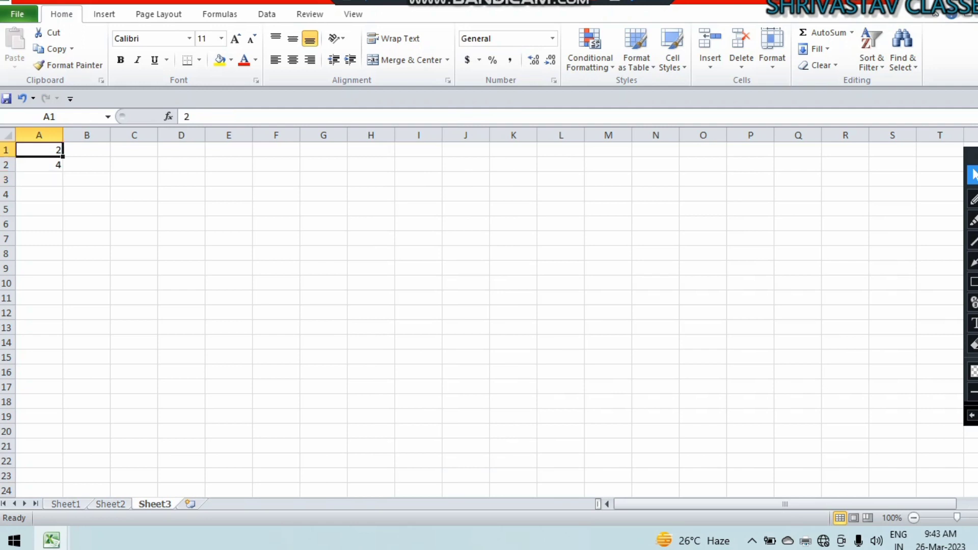
key("shift+Down")
left_click_drag(63, 171, 63, 422)
Dismiss the fill options and extend the even-number series to 40 in A20.
left_click(76, 433)
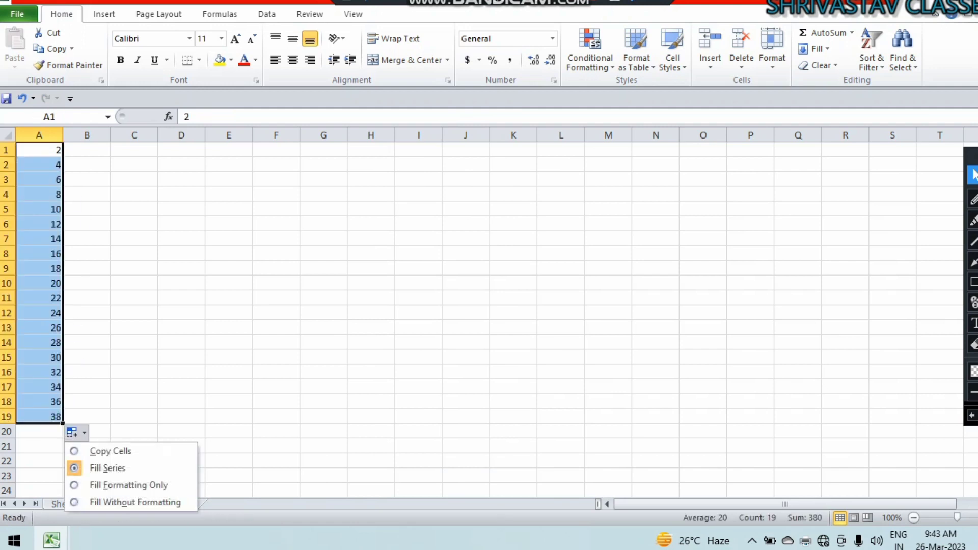
left_click(40, 416)
left_click_drag(40, 387, 63, 433)
left_click_drag(40, 150, 39, 432)
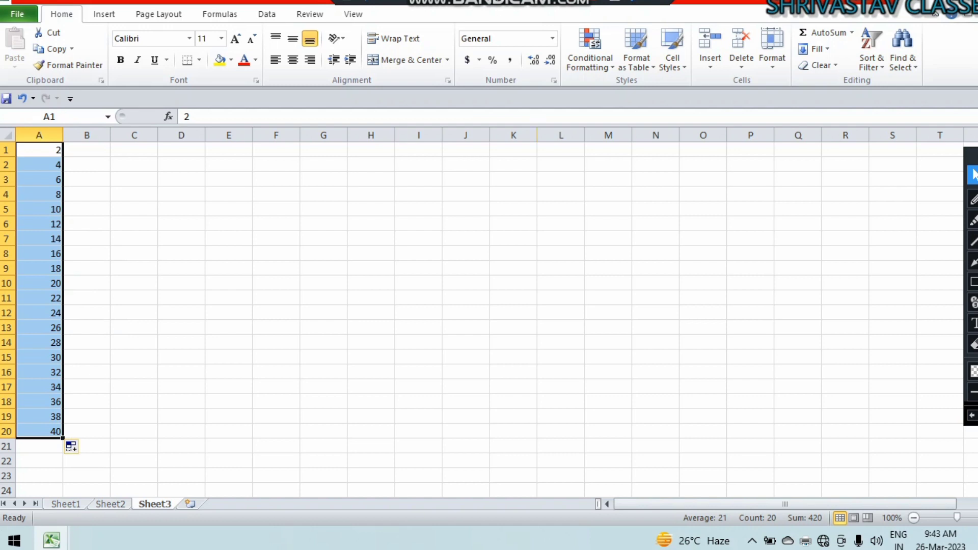
left_click(590, 48)
Cancel a Top 10 Items attempt, then apply Top 10% highlighting to 38 and 40 in A19:A20.
mouse_move(634, 124)
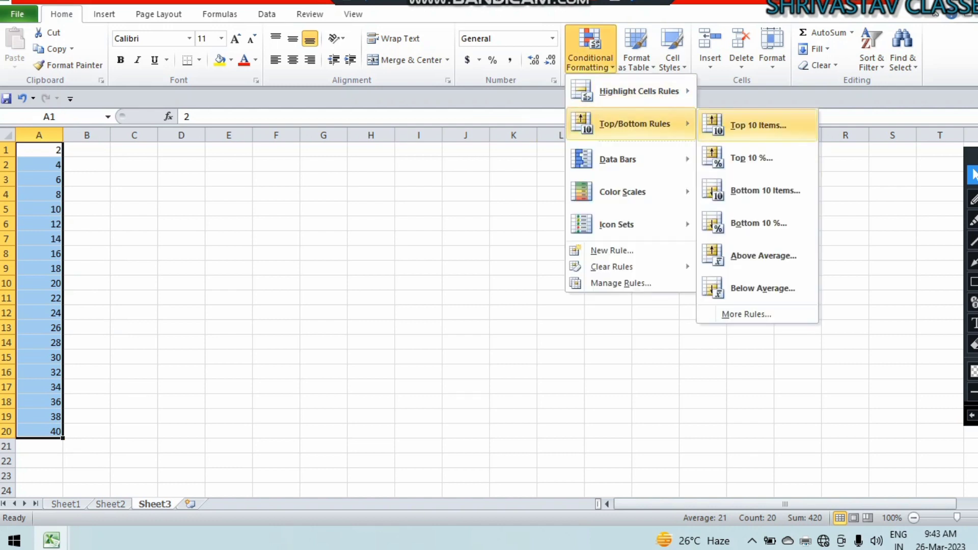
left_click(758, 125)
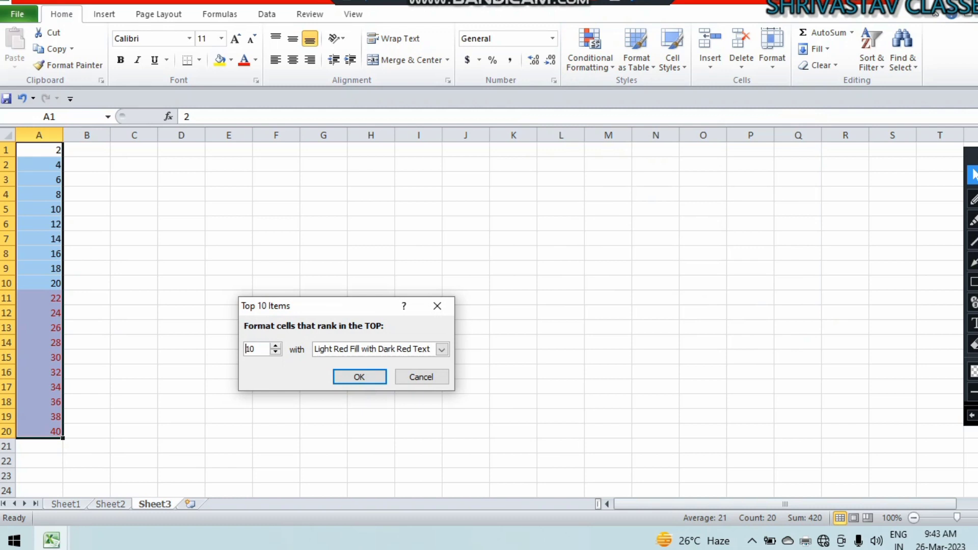
left_click(421, 377)
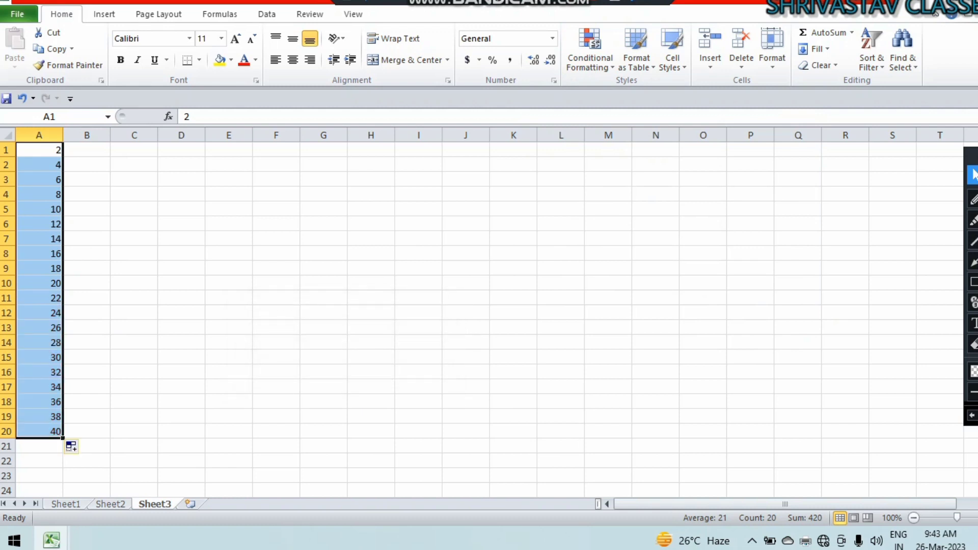
left_click(589, 51)
mouse_move(634, 124)
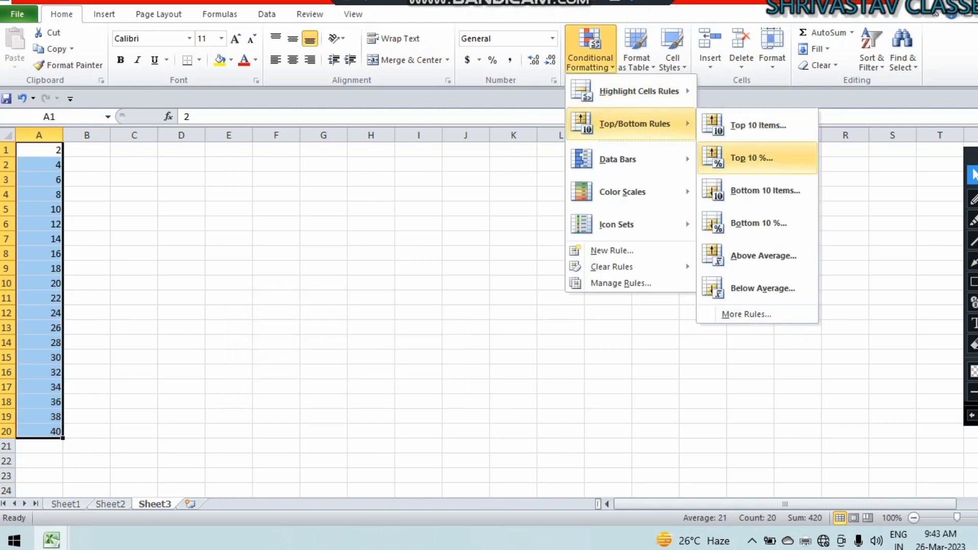
left_click(752, 157)
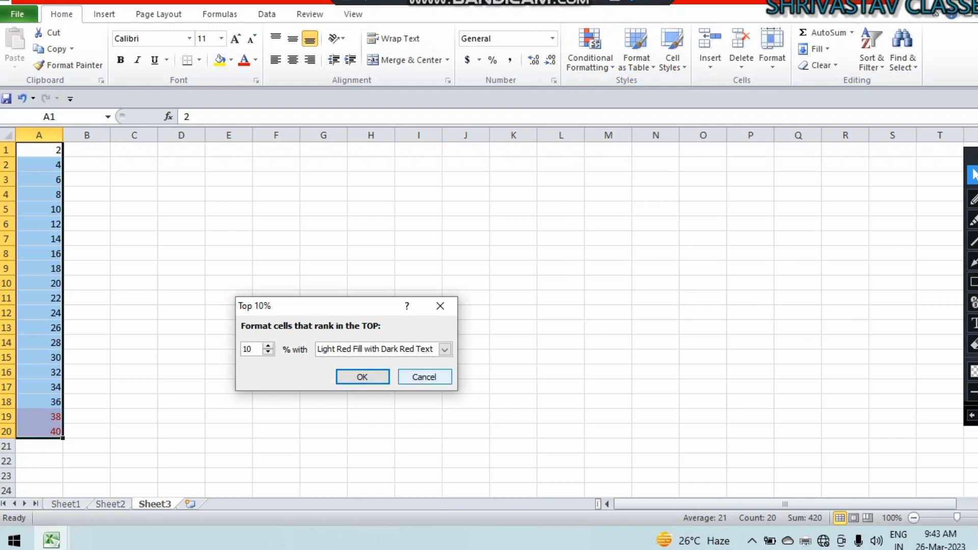
key("Return")
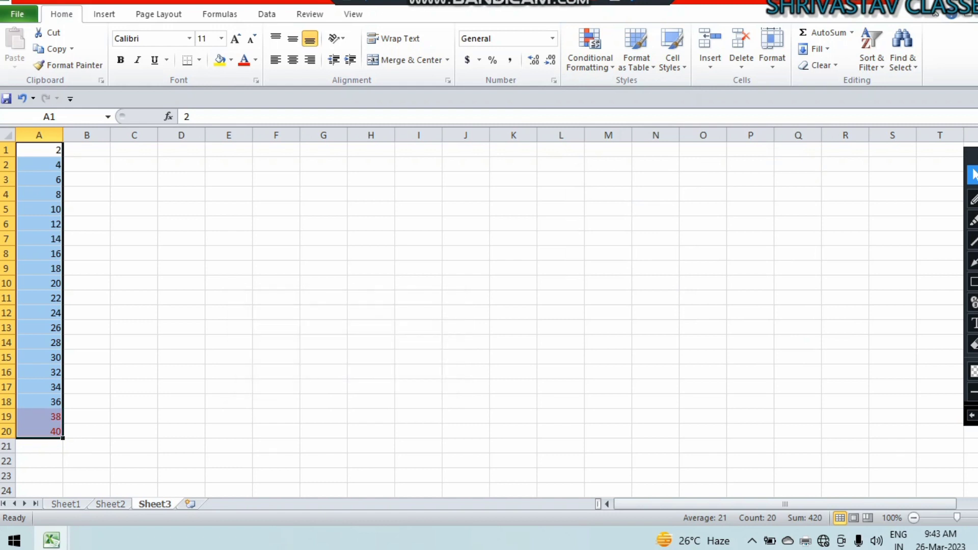
left_click_drag(38, 416, 39, 431)
Enter 78 in cell H16 and select the numbers in column A.
left_click(371, 372)
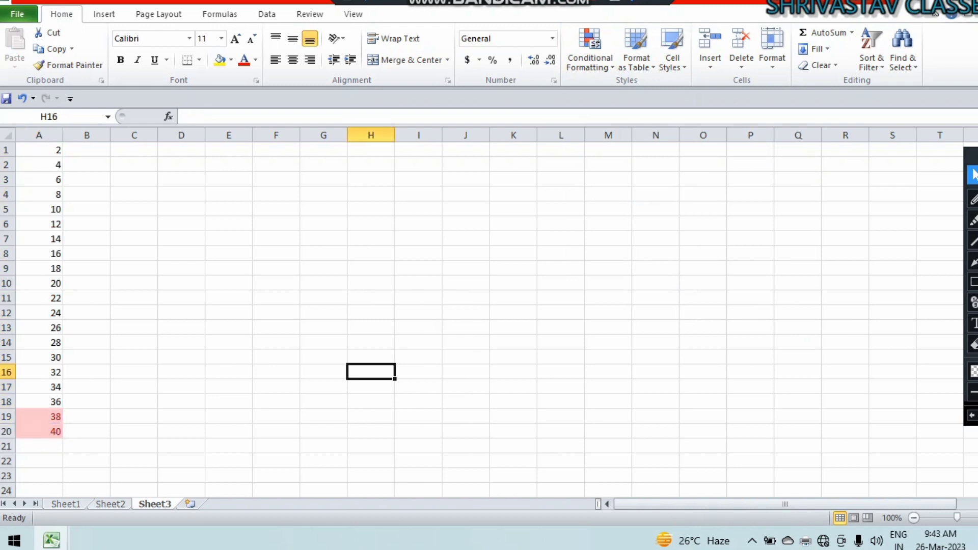
type("78")
key("Return")
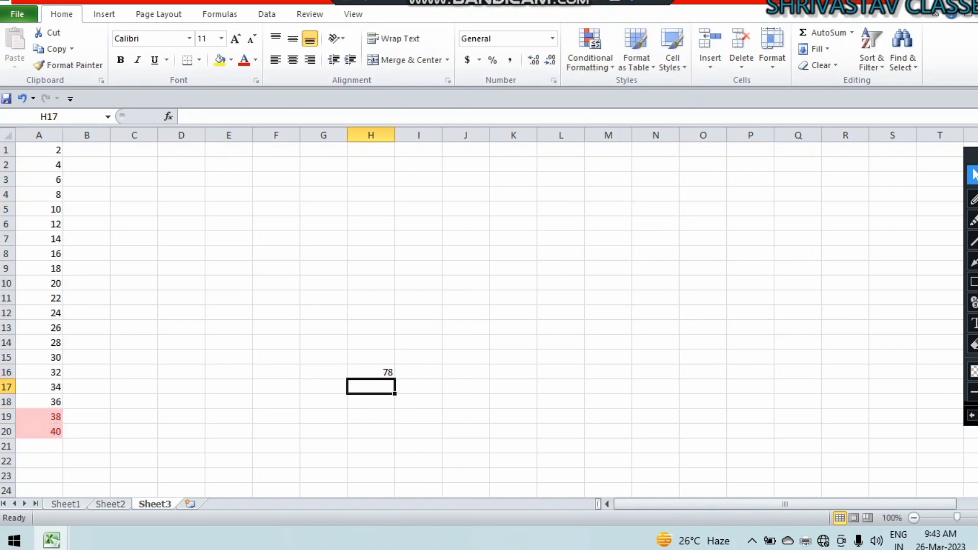
left_click_drag(229, 313, 228, 300)
left_click_drag(39, 150, 38, 402)
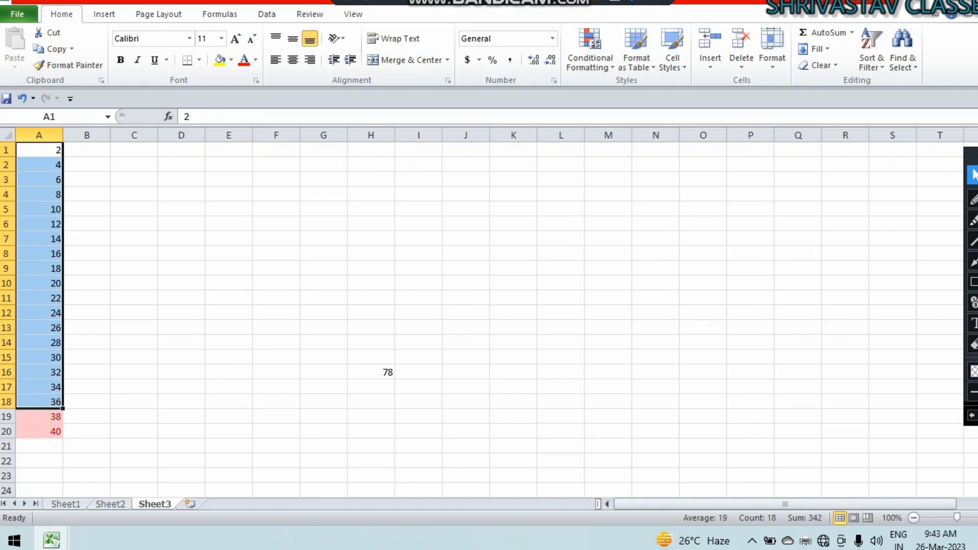
Enter 342 in cell N13 and select A1:A18 to check their sum.
left_click(656, 327)
type("342")
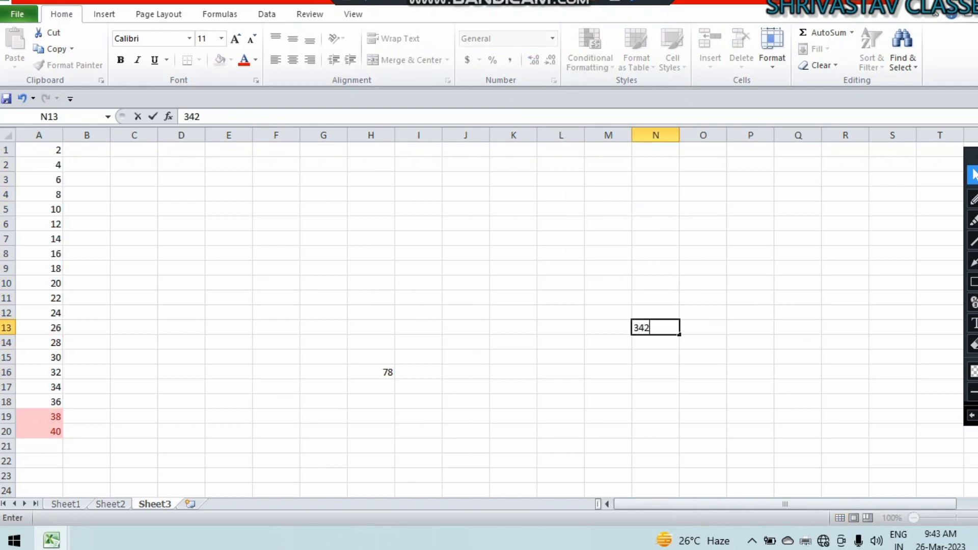
key("Return")
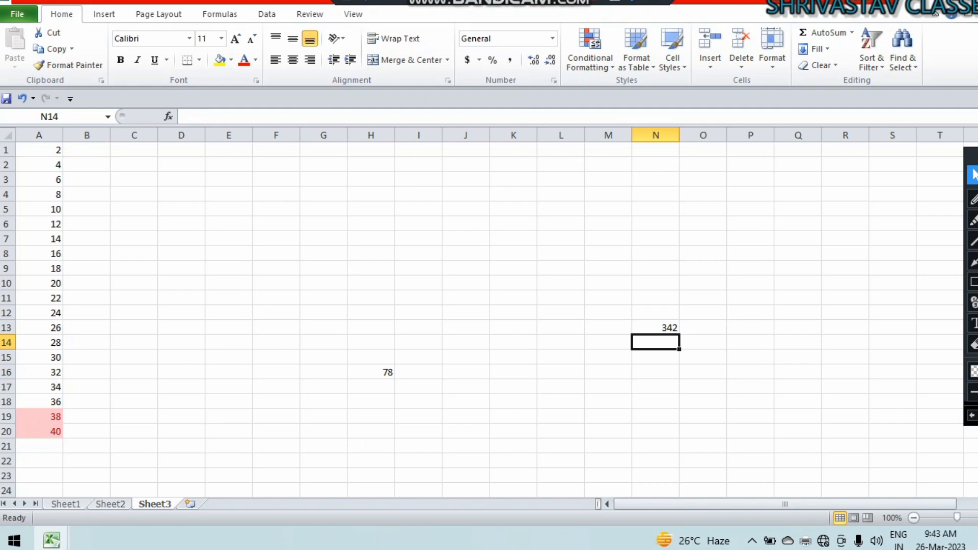
left_click_drag(39, 149, 39, 402)
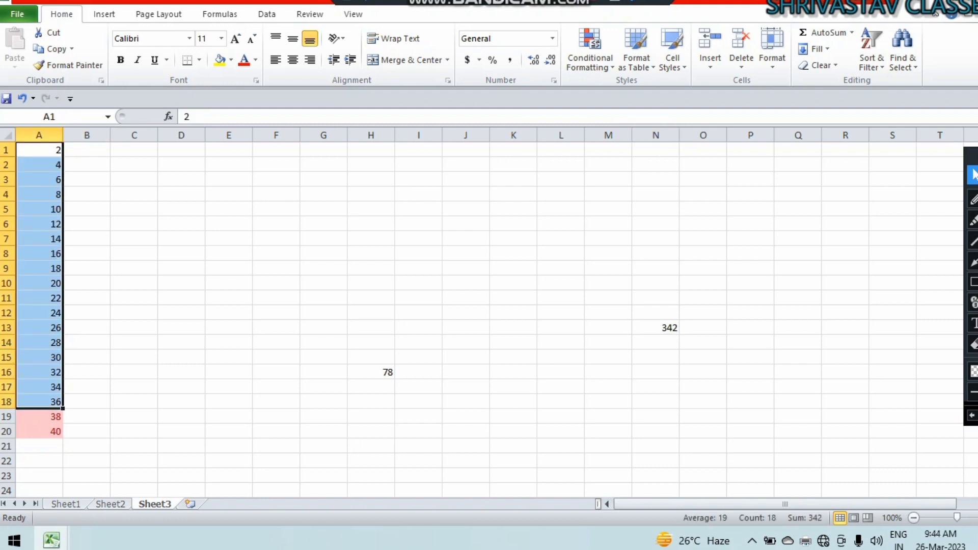
Put the formula =N13/18 in cell M13.
left_click(608, 328)
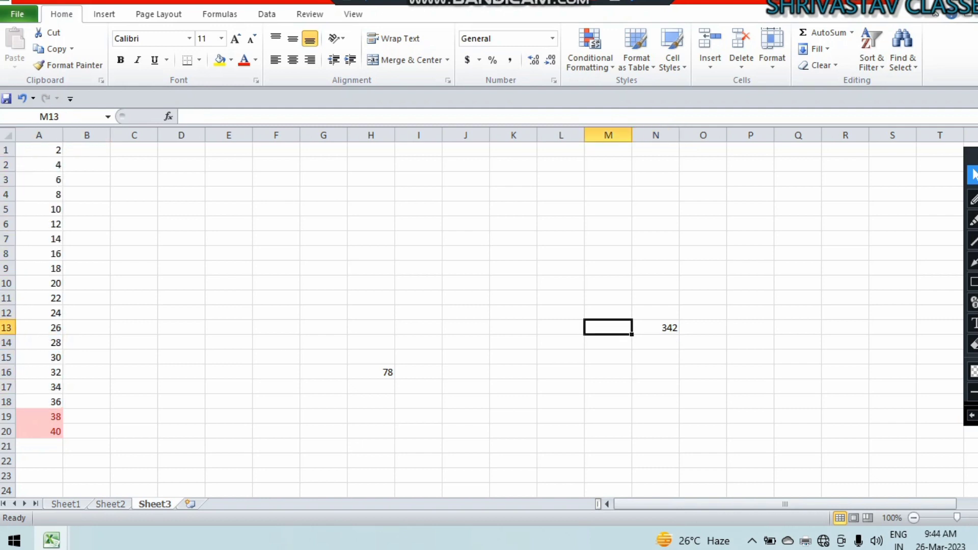
type("=")
key("Right")
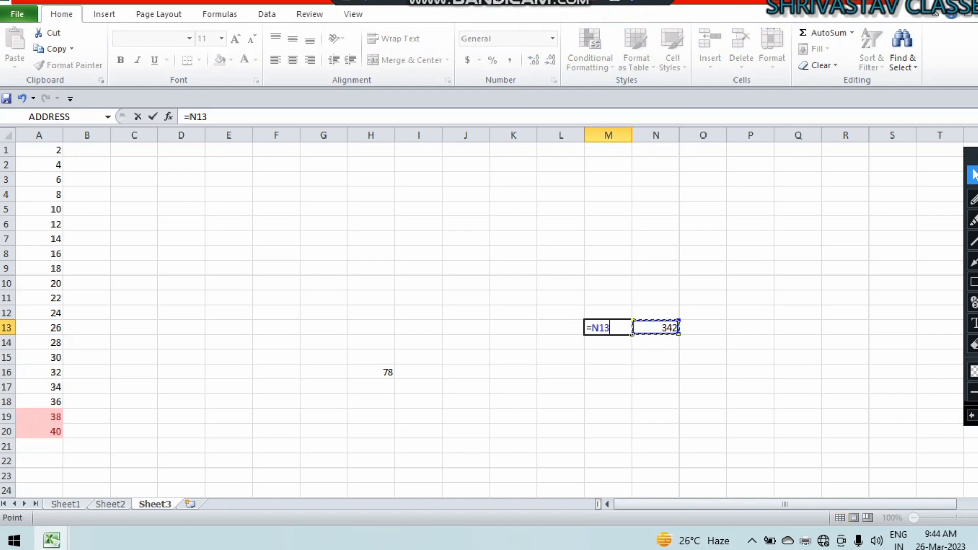
type("/18")
key("Return")
key("Up")
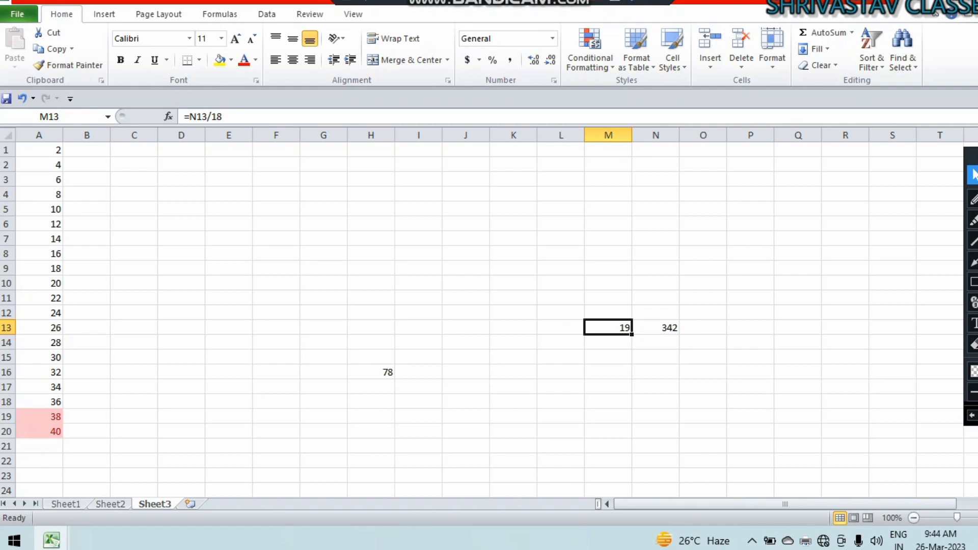
Put the formula =H16/2 in cell H19, then check the M13 and H19 formulas.
left_click(371, 417)
type("=")
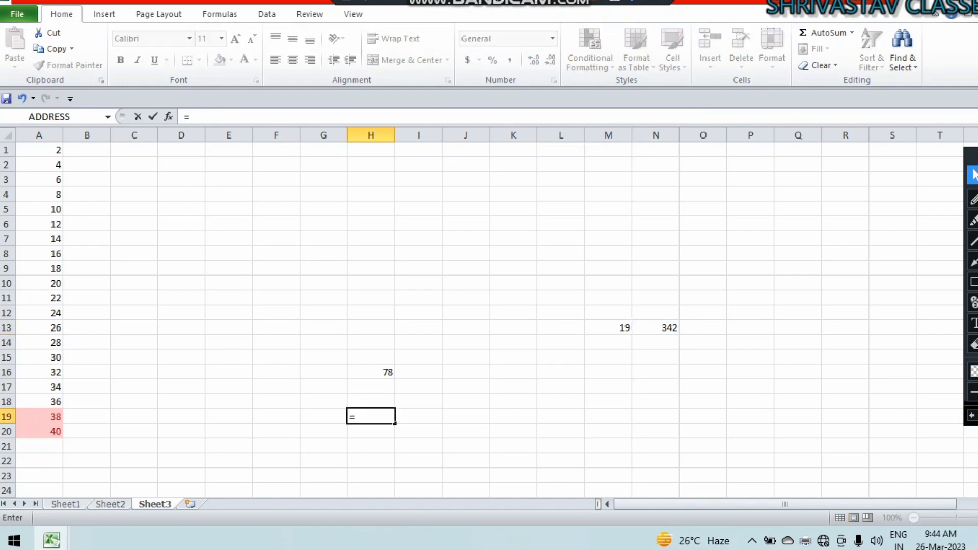
type("78")
key("BackSpace")
key("BackSpace")
left_click(387, 373)
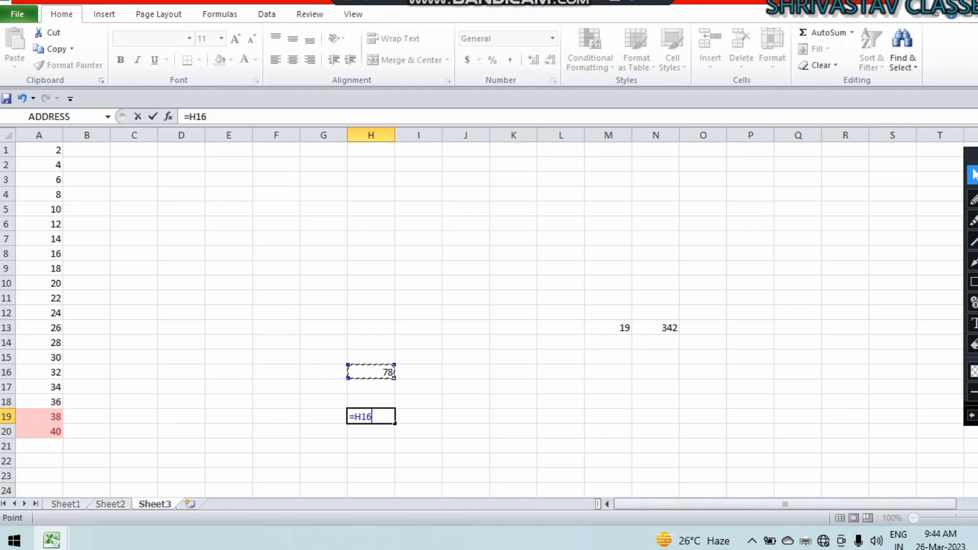
type("/2")
key("Return")
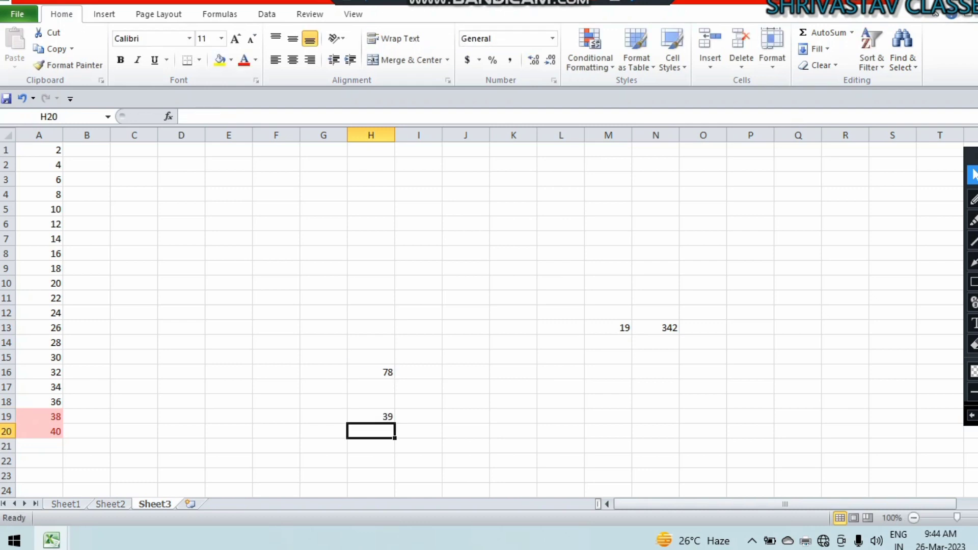
left_click(609, 327)
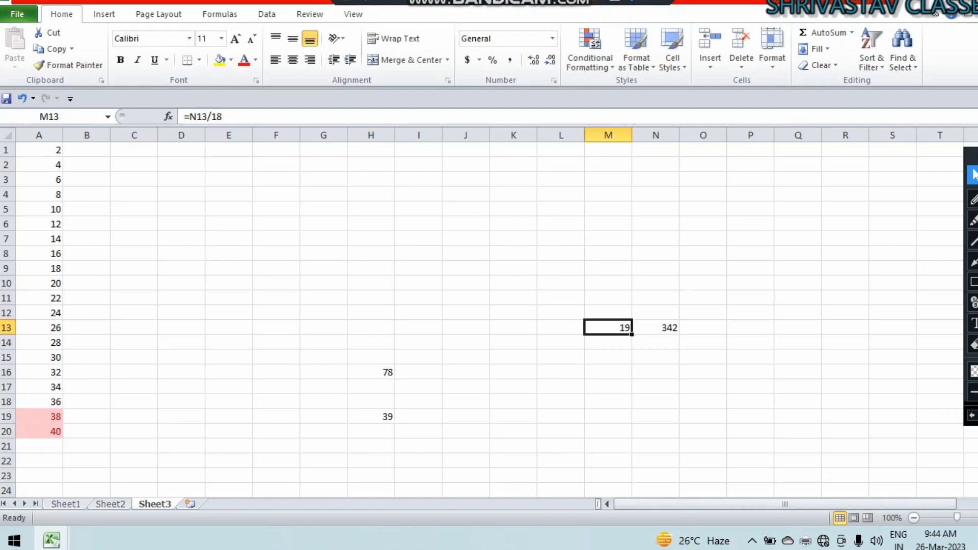
left_click(371, 416)
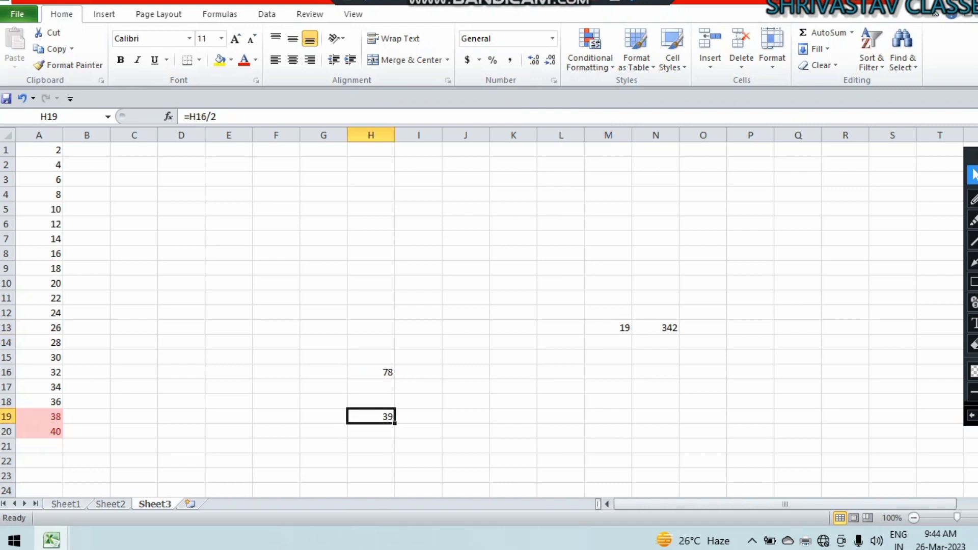
Clear the calculations in G11:P24, then undo twice.
left_click_drag(322, 297, 751, 490)
key("Delete")
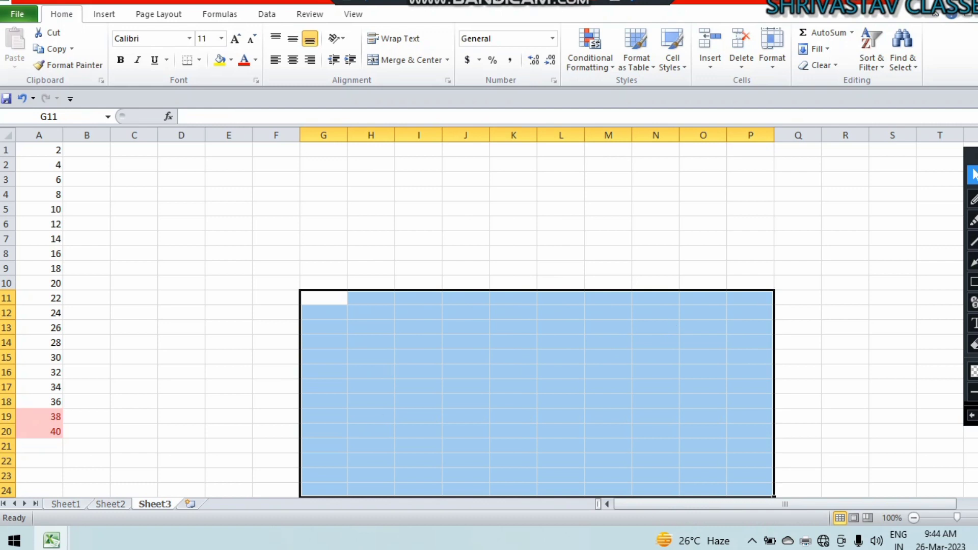
left_click(513, 416)
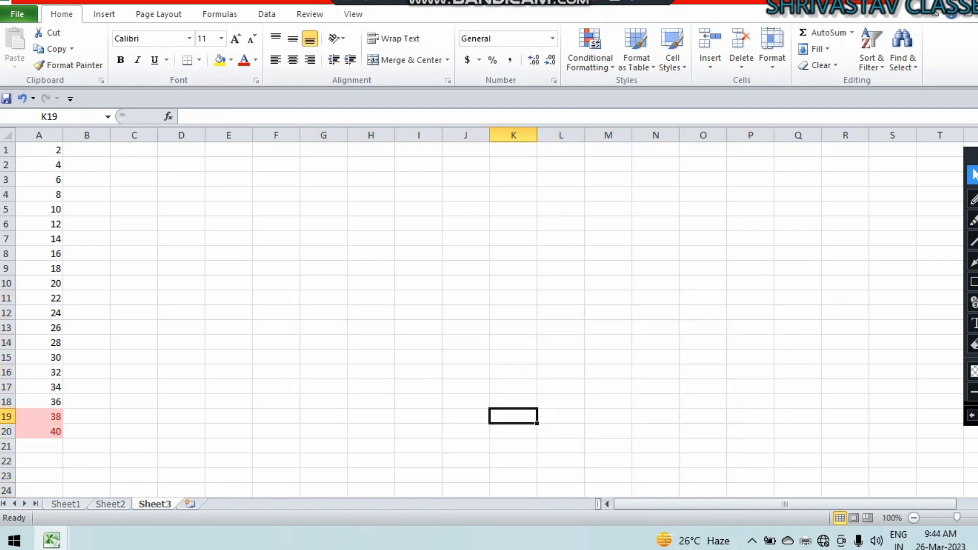
key("ctrl+z")
key("ctrl+z")
key("ctrl+z")
key("ctrl+z")
key("ctrl+z")
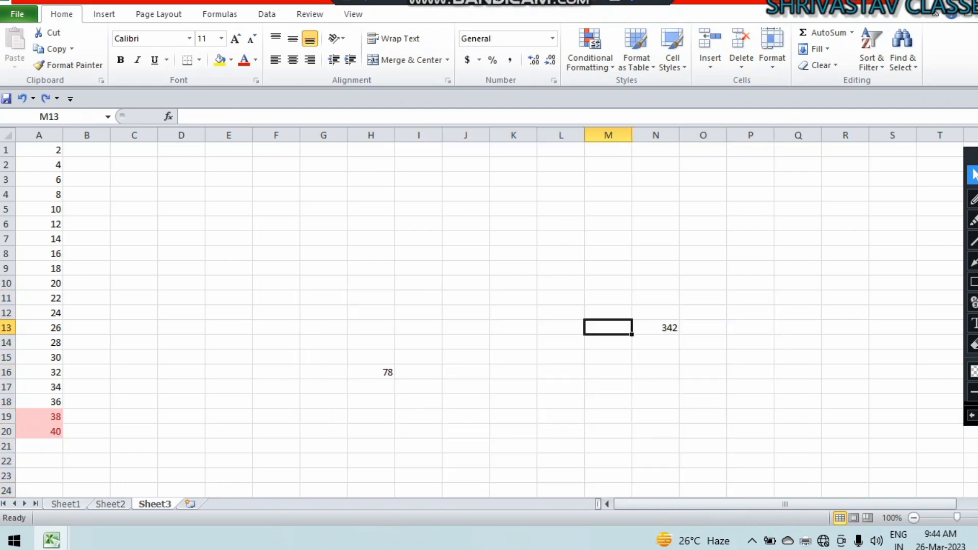
key("ctrl+z")
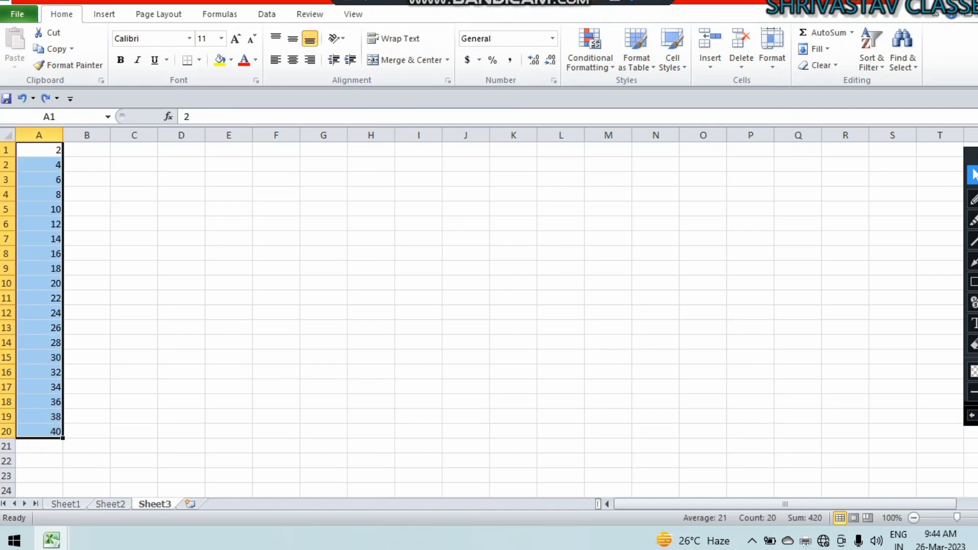
Preview the Bottom 10 Items and Bottom 10 % rules on column A, cancelling both.
left_click(590, 51)
mouse_move(634, 123)
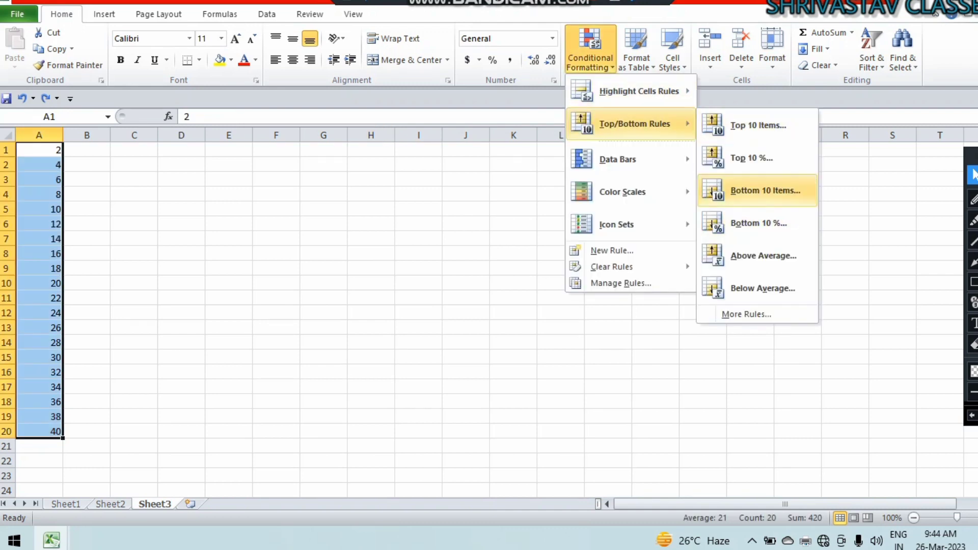
left_click(765, 190)
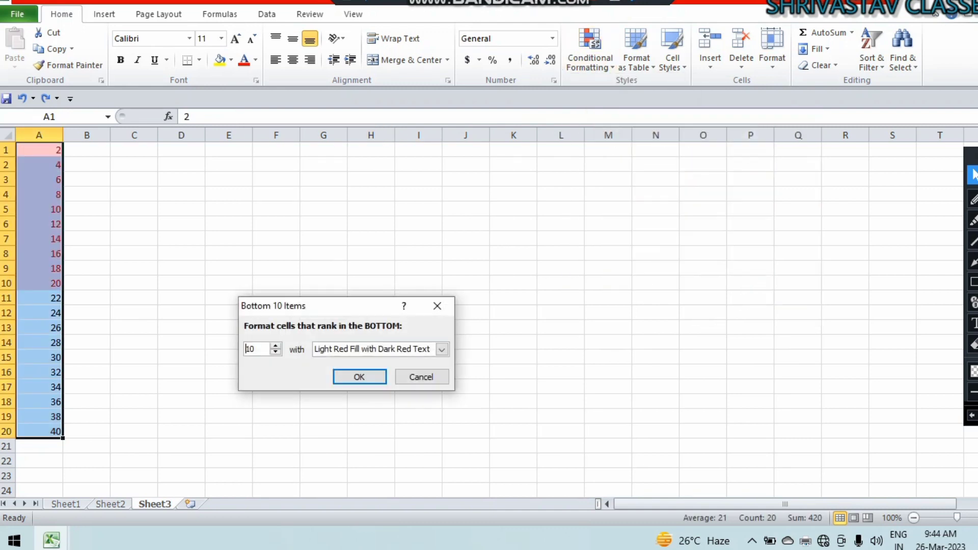
left_click(420, 377)
left_click(590, 51)
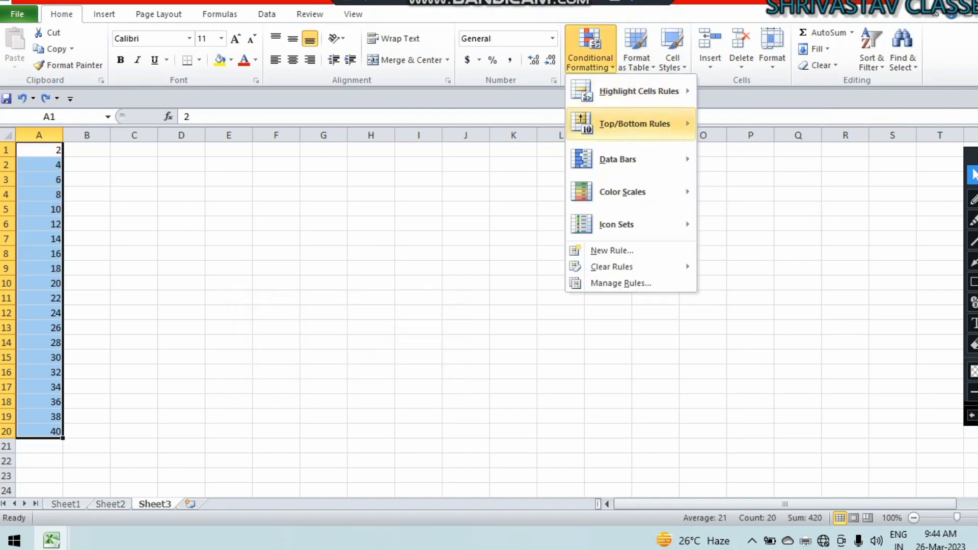
mouse_move(634, 124)
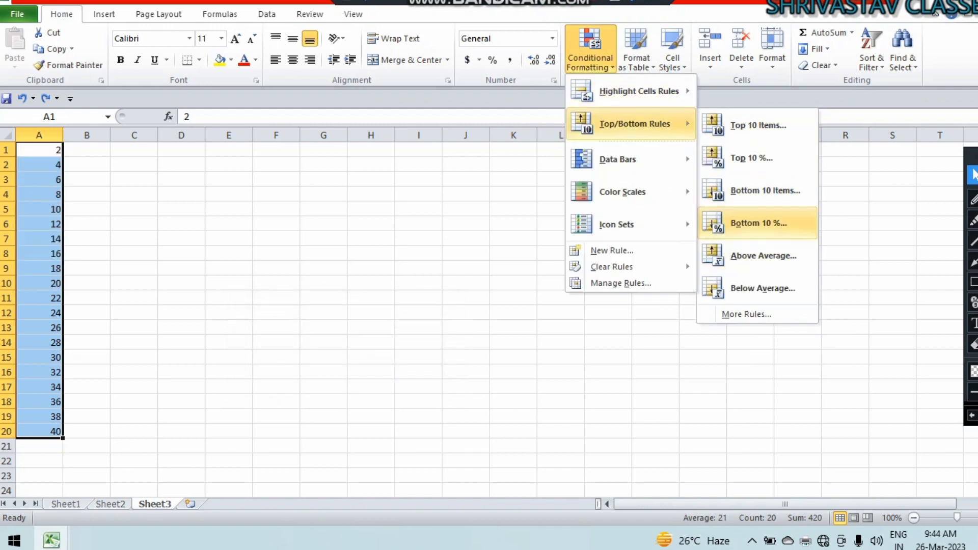
left_click(759, 223)
left_click(421, 376)
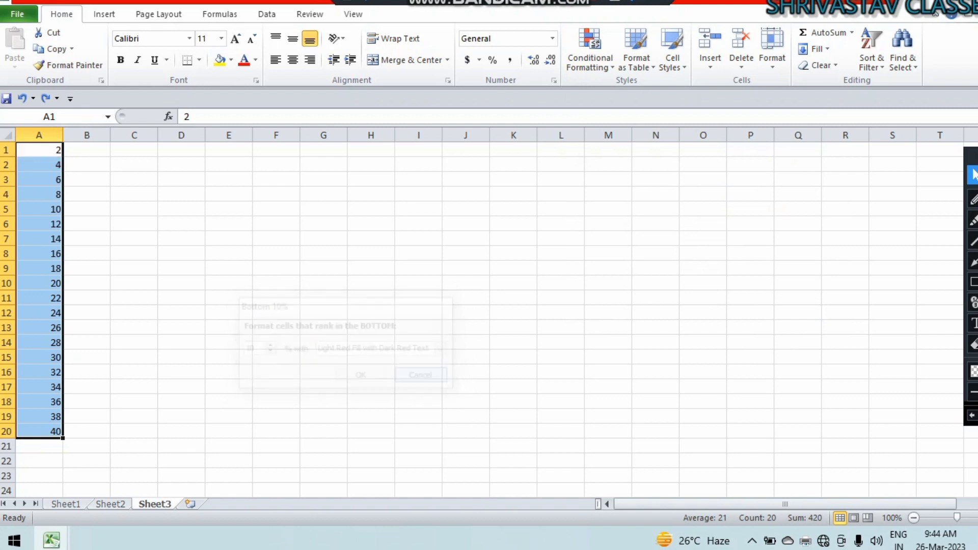
Preview the Above Average and Below Average rules, cancelling both.
left_click(590, 51)
mouse_move(634, 123)
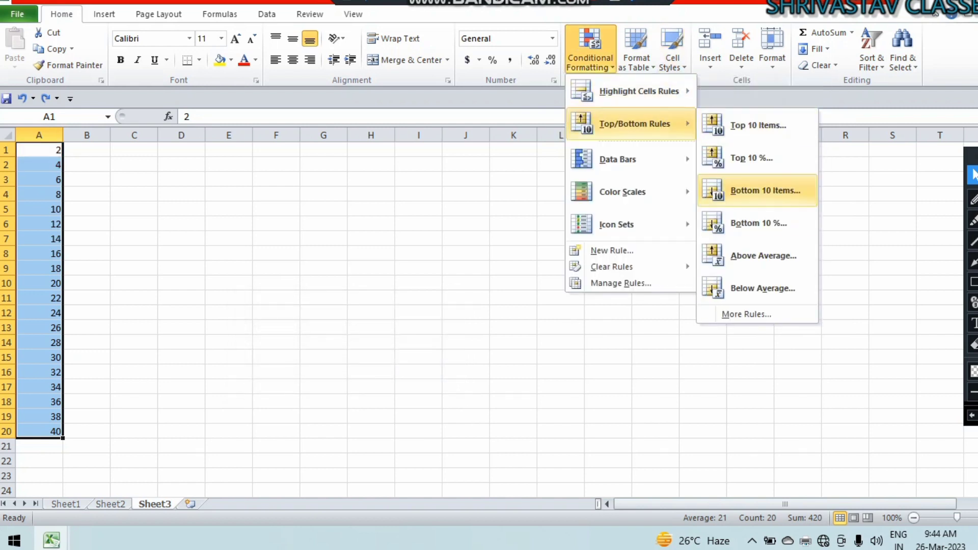
left_click(763, 255)
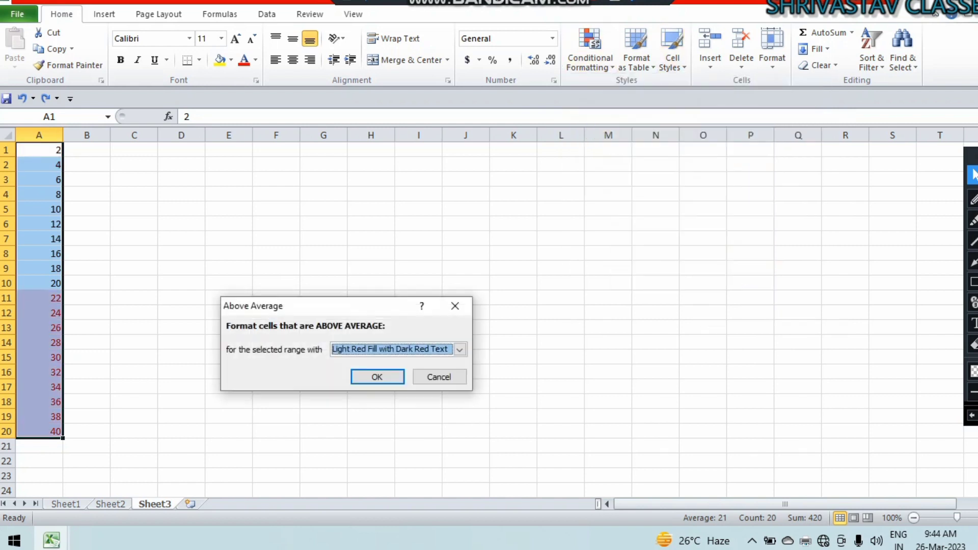
left_click(439, 377)
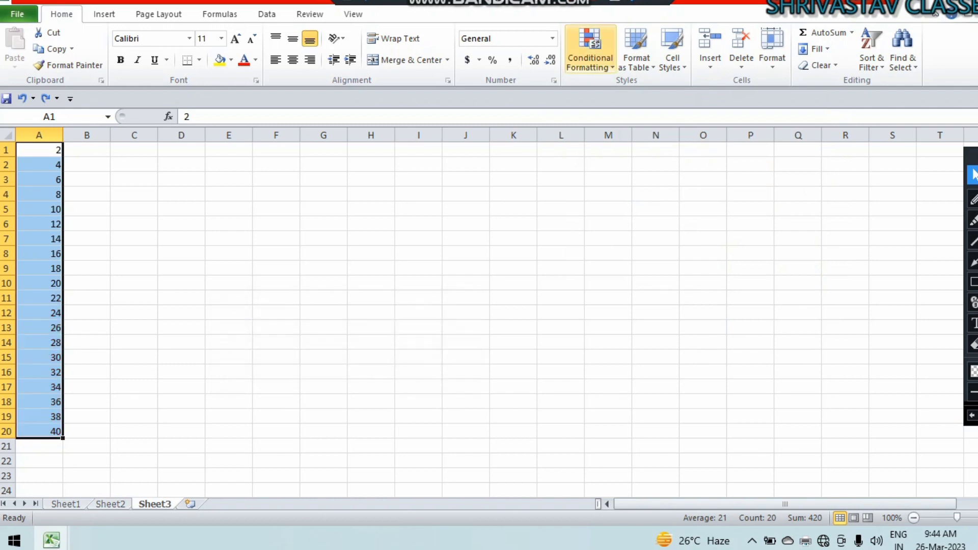
left_click(590, 51)
mouse_move(634, 124)
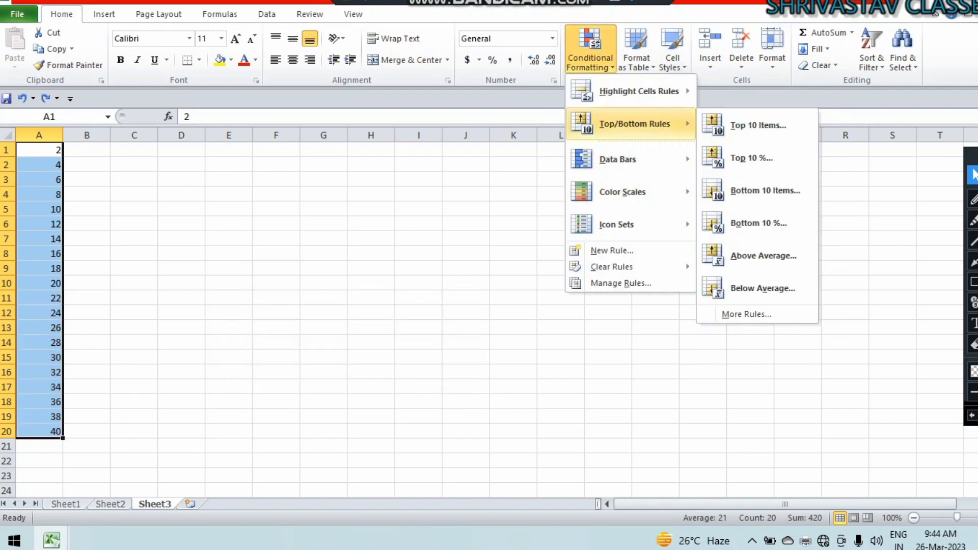
left_click(762, 288)
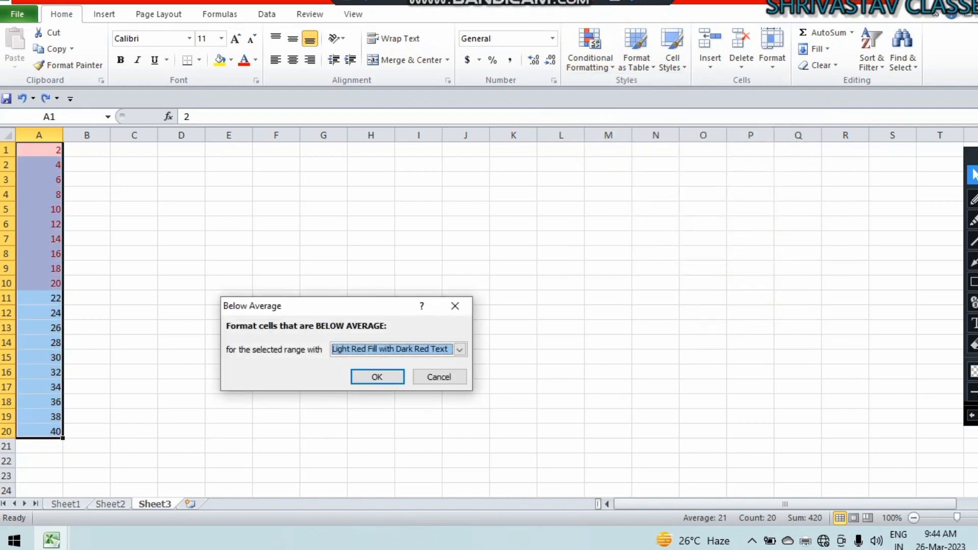
left_click(439, 377)
left_click(589, 50)
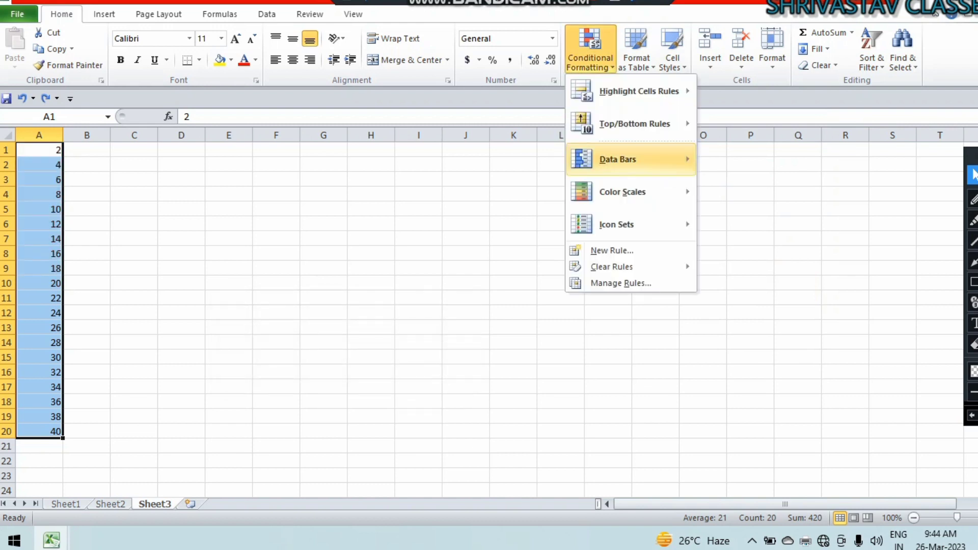
Preview Data Bars, Color Scales and Icon Sets on column A, then close the menu unapplied.
mouse_move(632, 159)
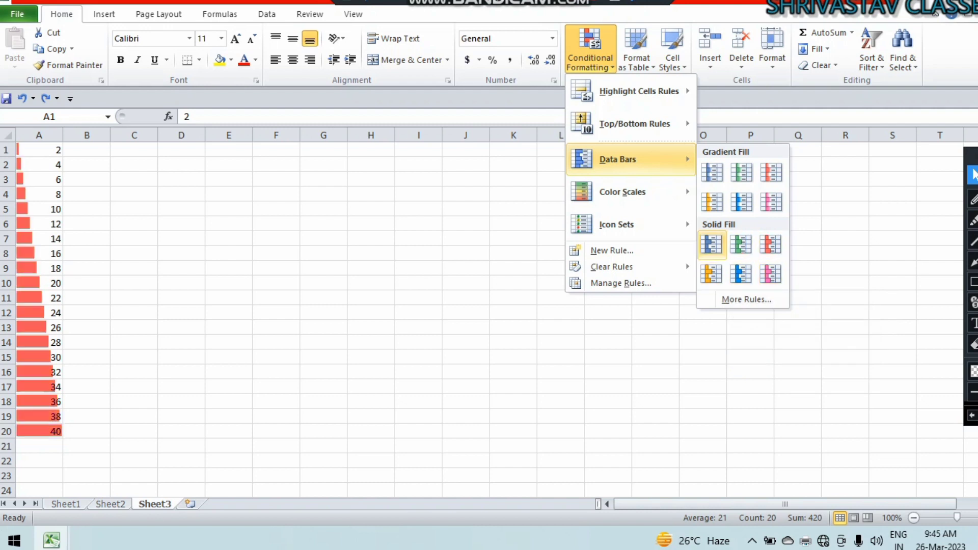
mouse_move(630, 192)
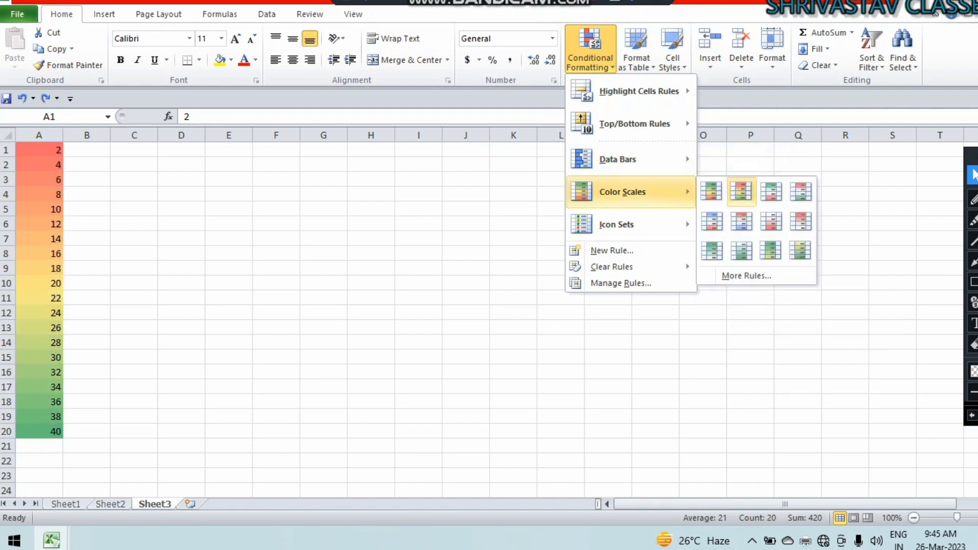
mouse_move(632, 225)
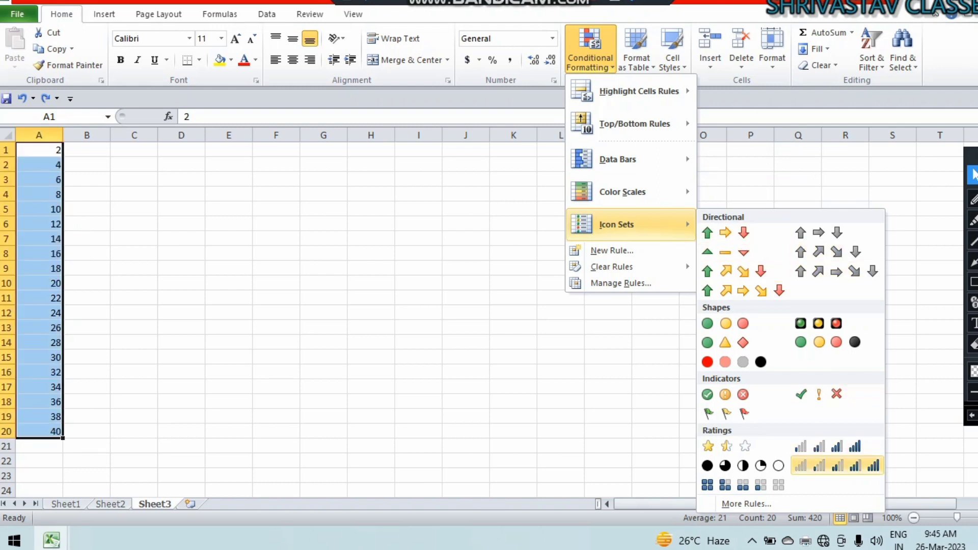
key("Escape")
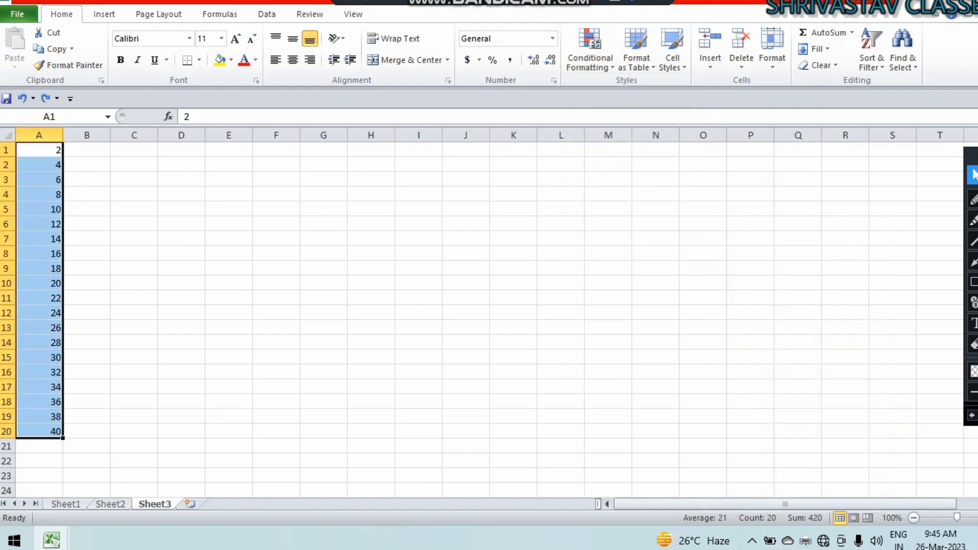
left_click(973, 281)
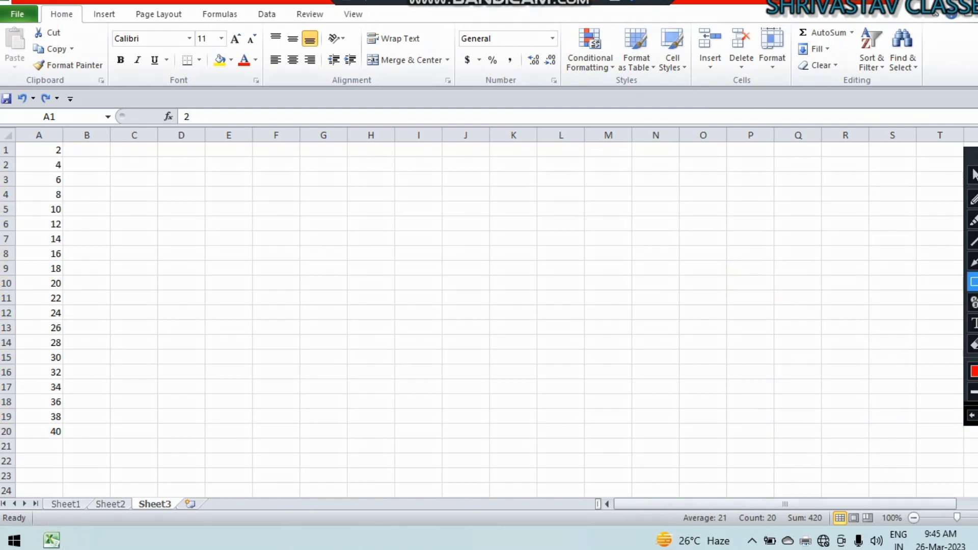
Go to the Sheet1 marksheet and select cell A3, the first serial number.
mouse_move(559, 22)
left_mouse_down()
mouse_move(575, 38)
mouse_move(705, 91)
mouse_move(692, 88)
left_mouse_up()
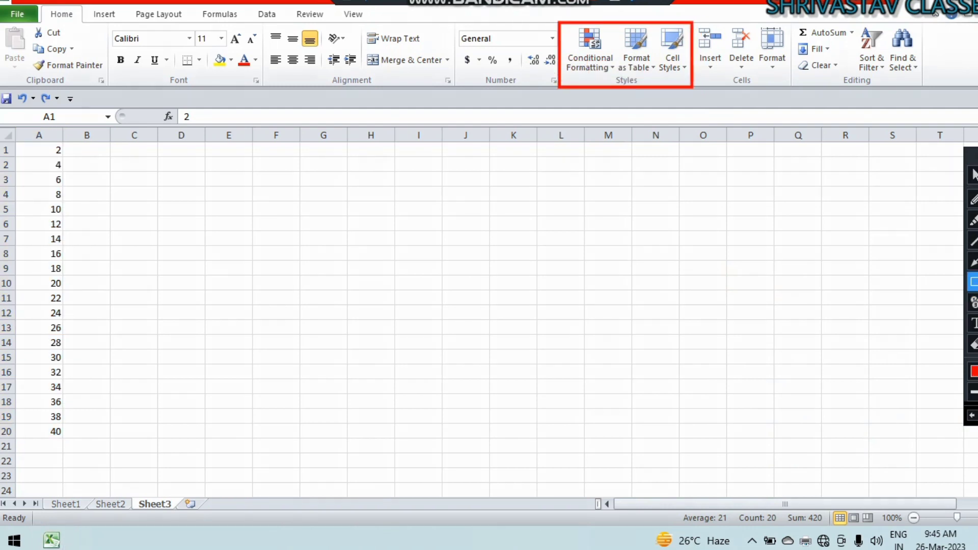
left_click(973, 175)
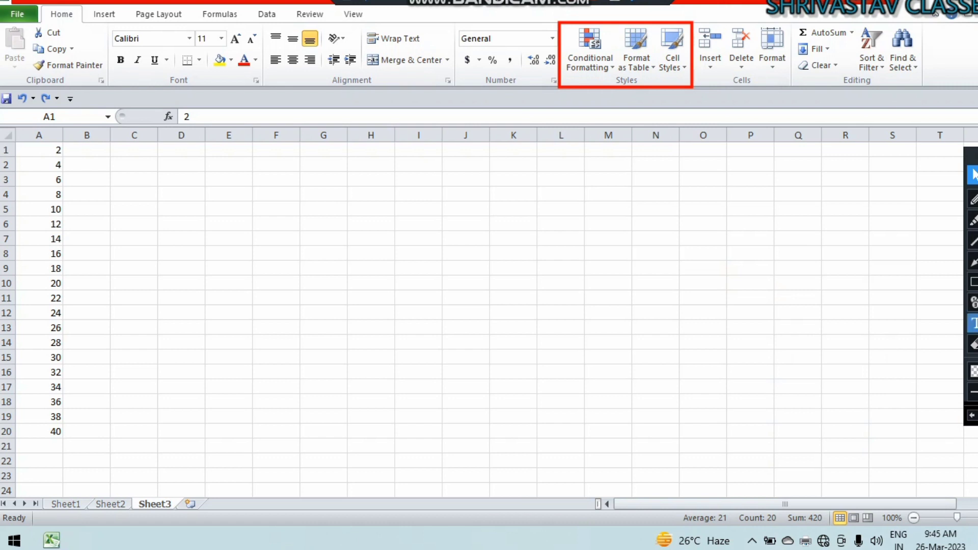
left_click(974, 281)
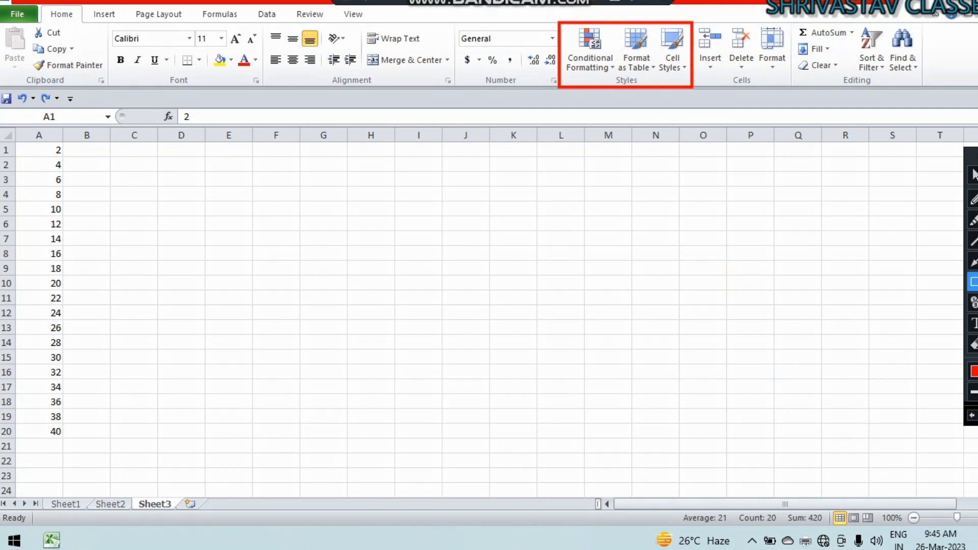
mouse_move(693, 18)
left_mouse_down()
mouse_move(708, 56)
mouse_move(775, 93)
mouse_move(795, 90)
left_mouse_up()
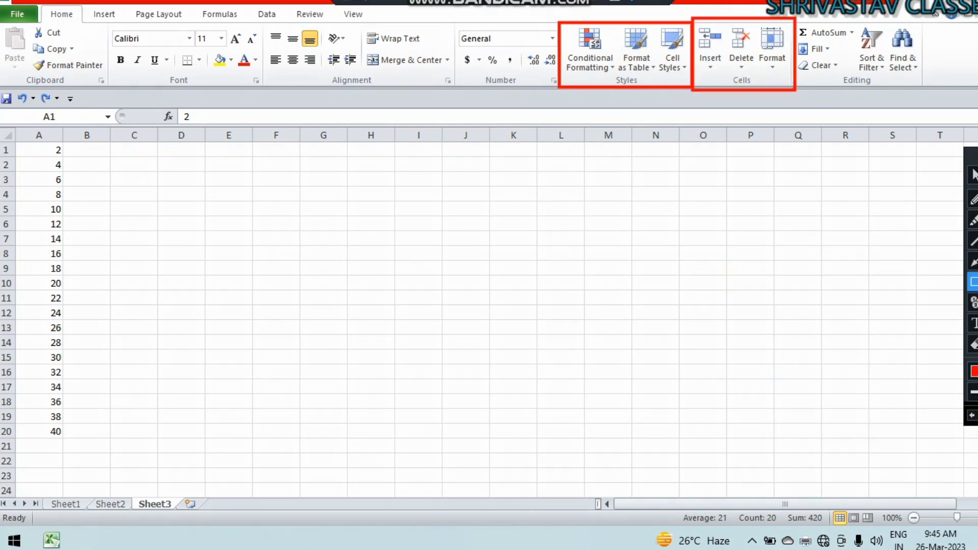
left_click(973, 174)
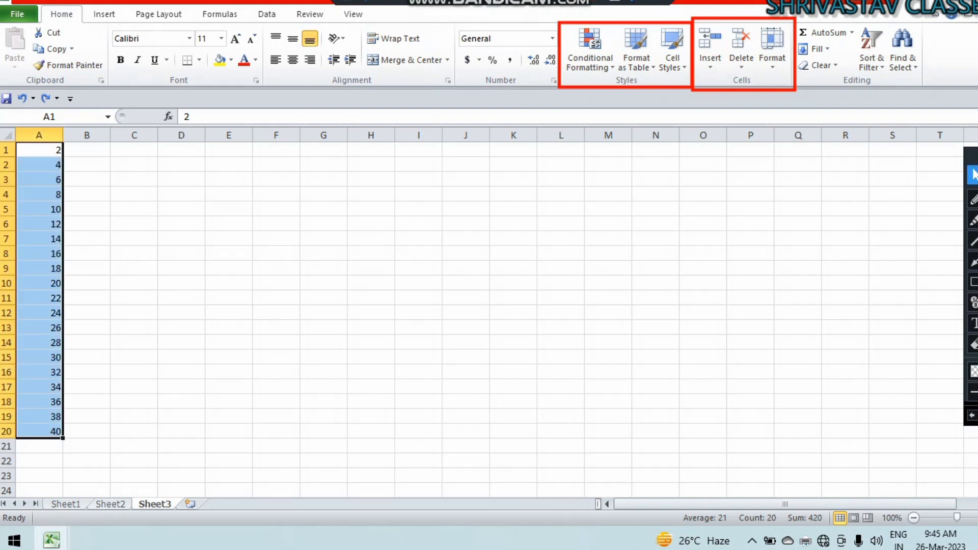
left_click(65, 504)
left_click(39, 188)
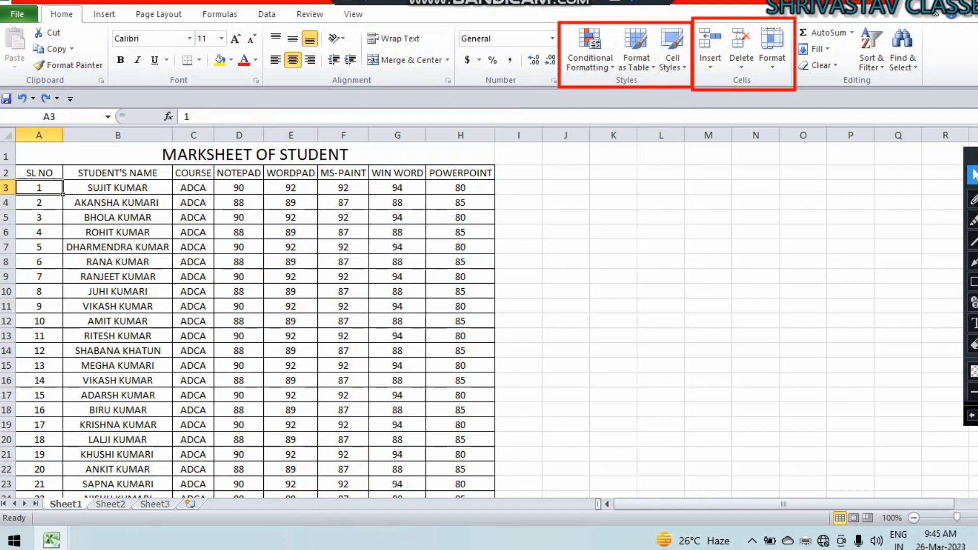
Insert a blank row above the first student, a blank column before names, and a cell at C4.
left_click(710, 63)
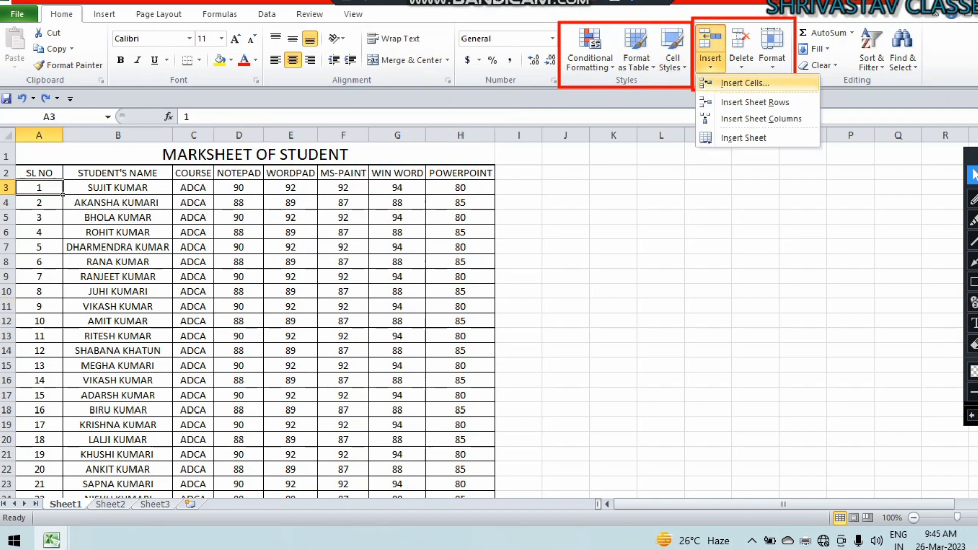
left_click(755, 103)
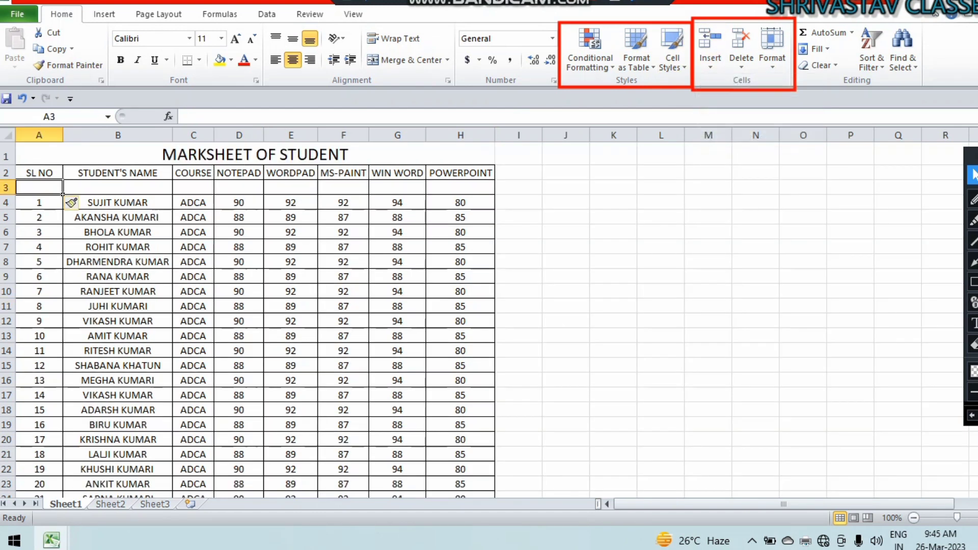
left_click(118, 262)
left_click(710, 56)
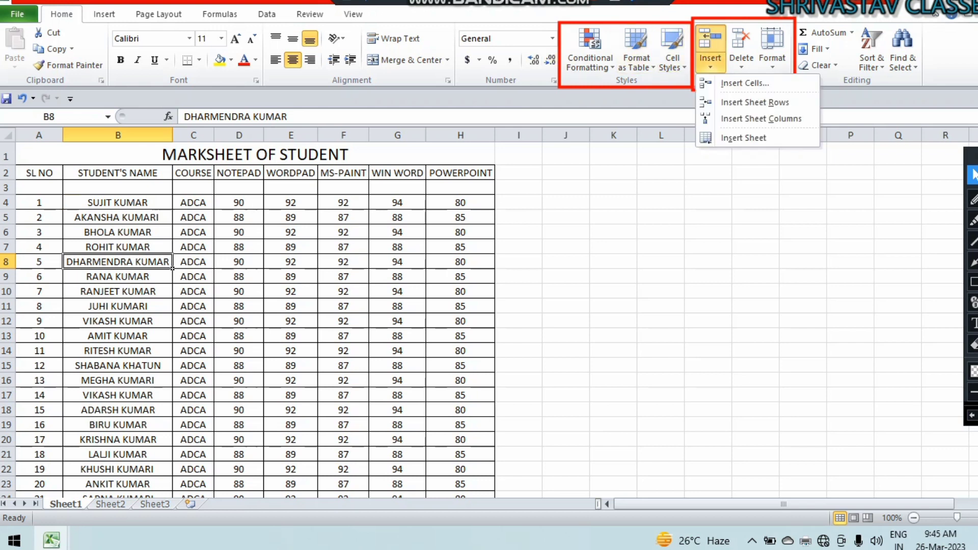
left_click(761, 118)
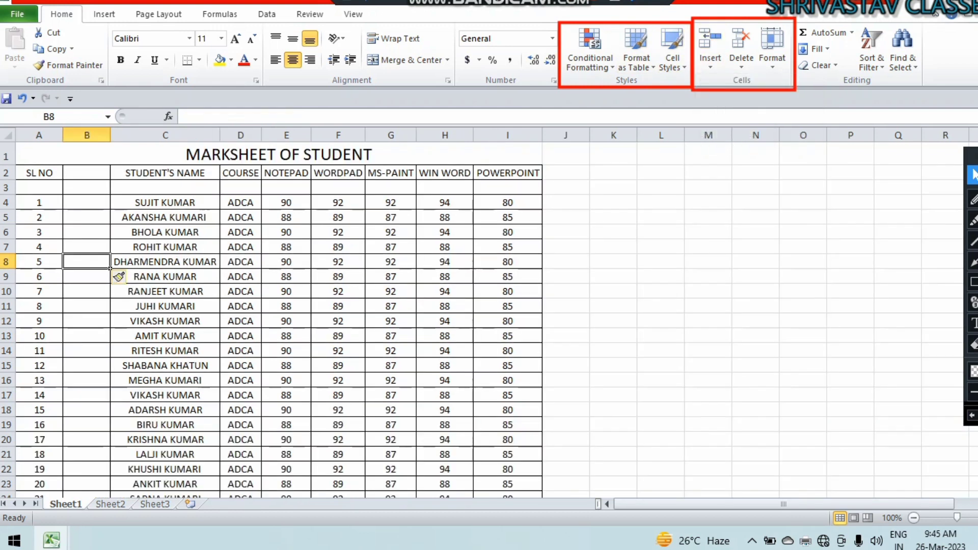
left_click(165, 202)
left_click(710, 56)
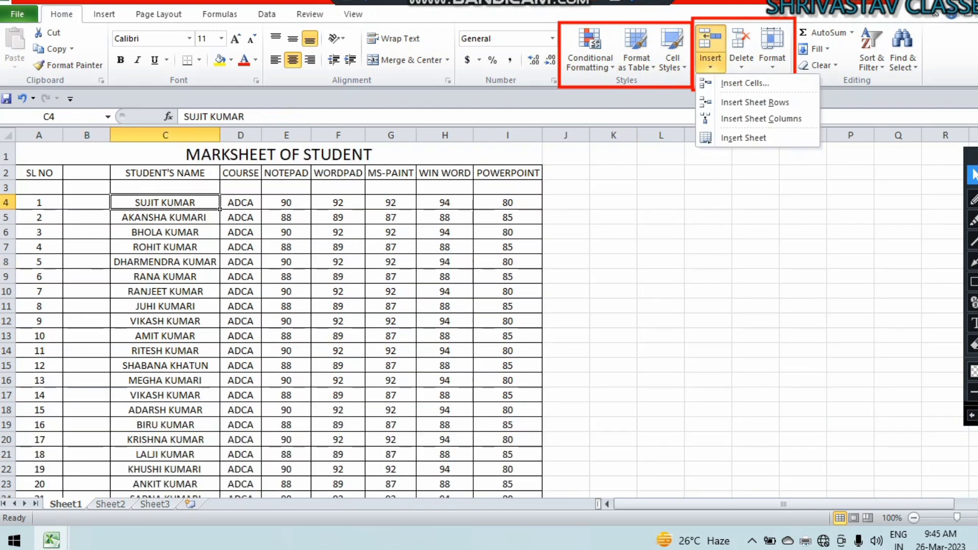
left_click(745, 83)
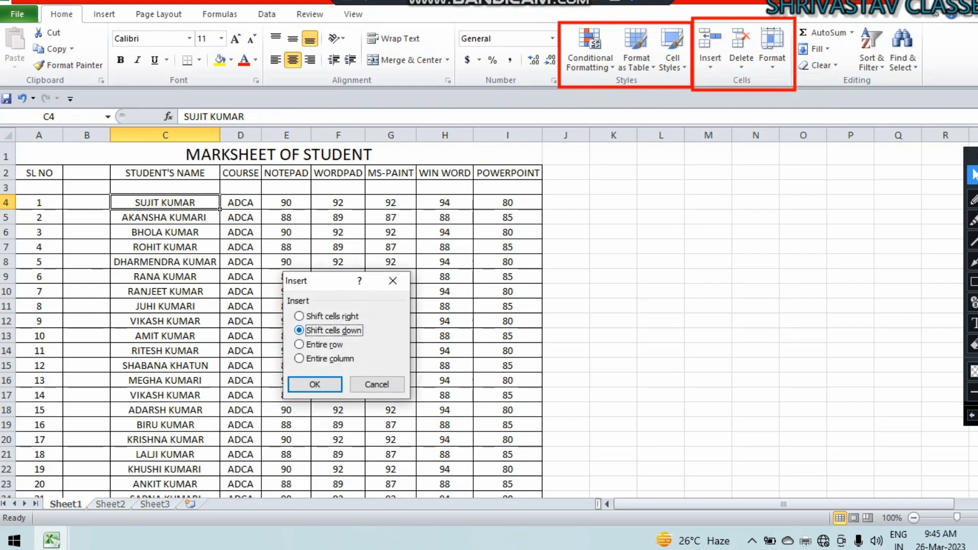
left_click(314, 384)
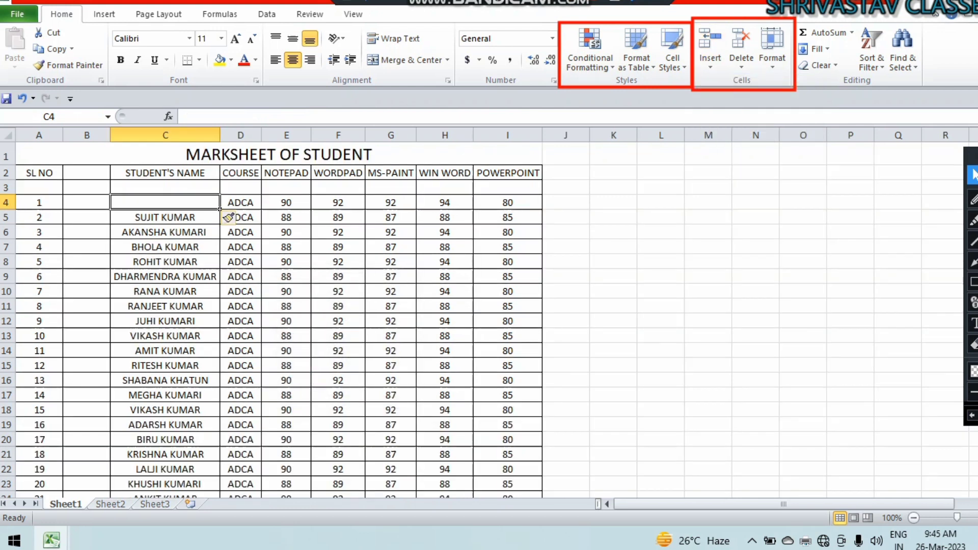
Insert a new blank worksheet, Sheet4, then return to Sheet1.
left_click(710, 62)
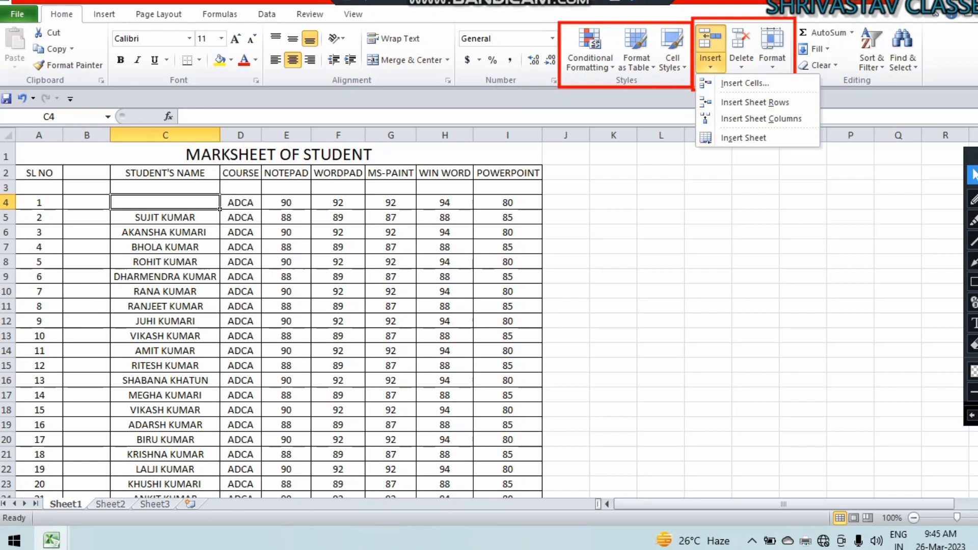
left_click(974, 282)
mouse_move(37, 486)
left_mouse_down()
mouse_move(113, 510)
mouse_move(188, 512)
left_mouse_up()
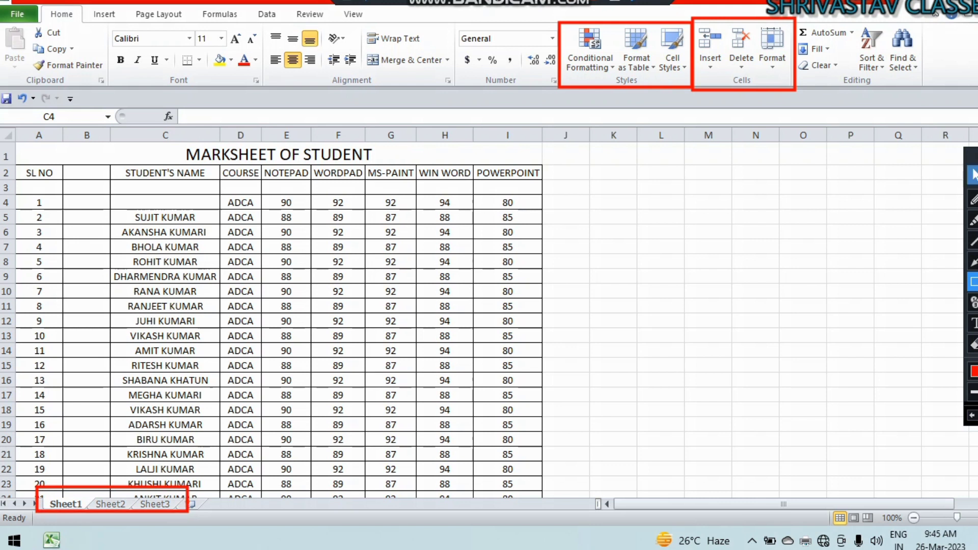
left_click(974, 175)
left_click(165, 202)
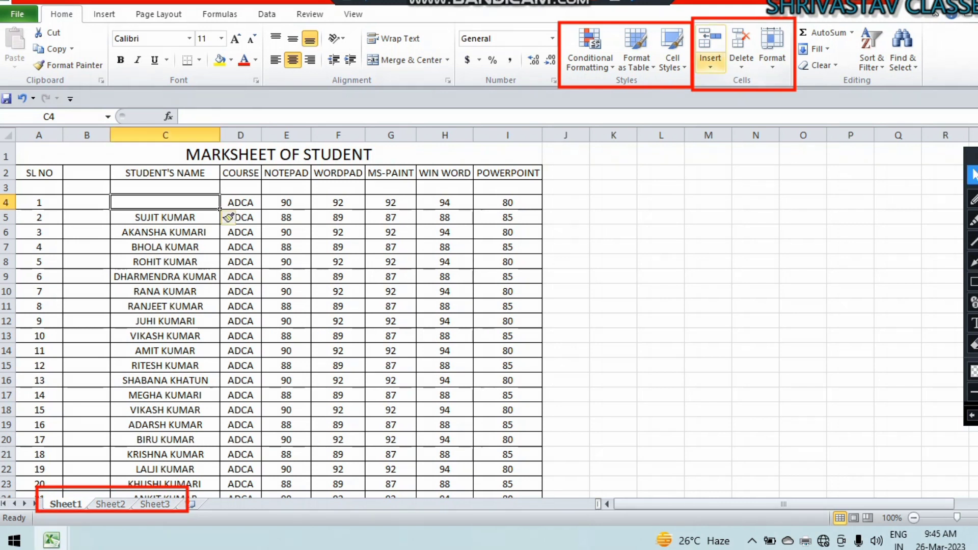
left_click(710, 48)
left_click(743, 138)
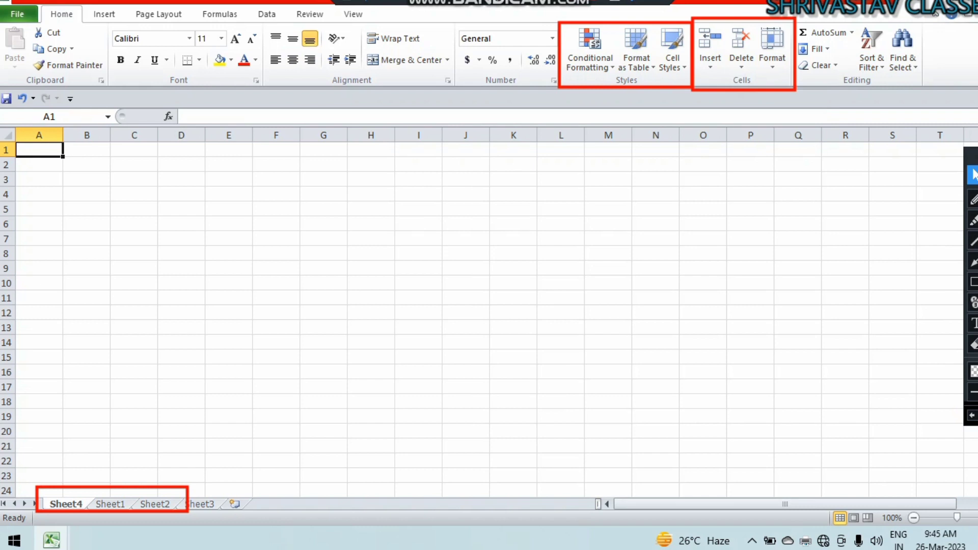
left_click(974, 344)
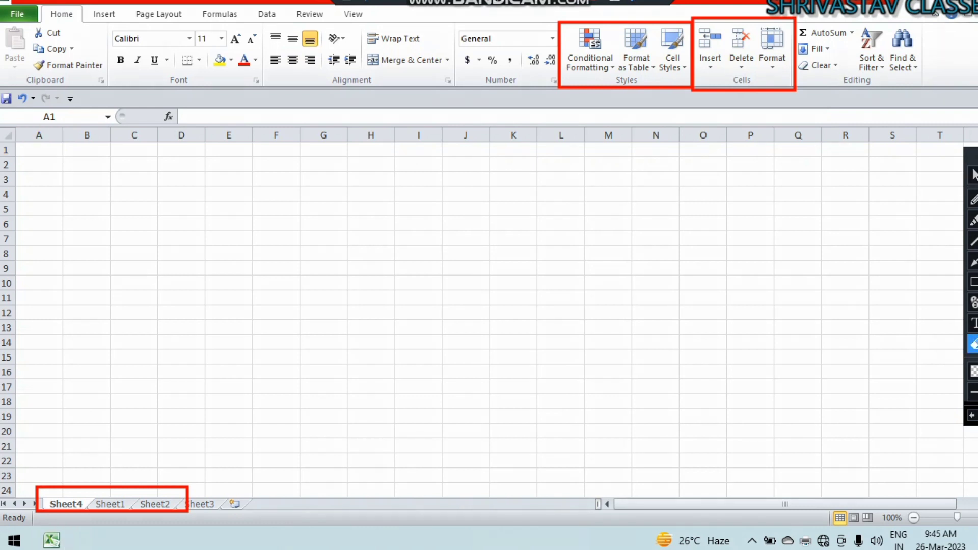
mouse_move(18, 453)
left_mouse_down()
mouse_move(93, 542)
mouse_move(255, 547)
left_mouse_up()
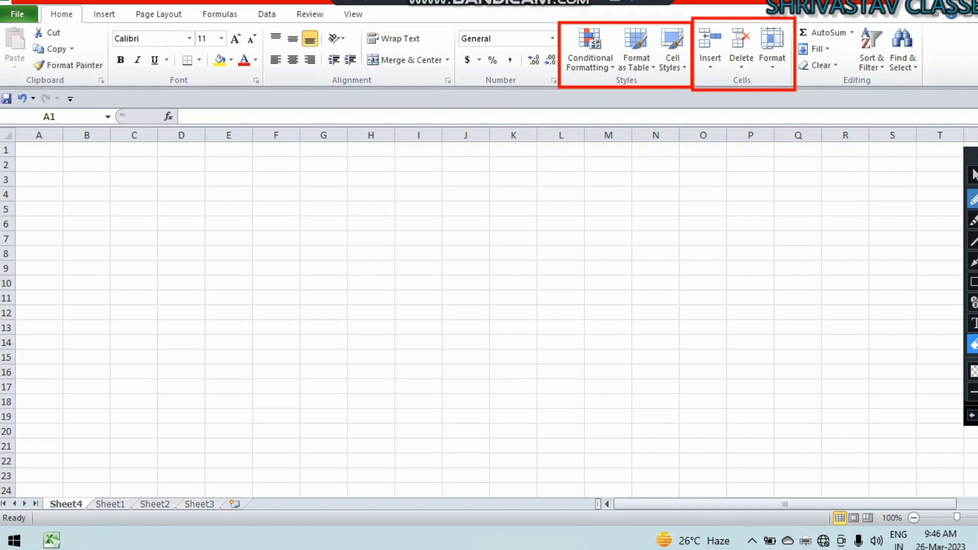
left_click(973, 175)
left_click(110, 504)
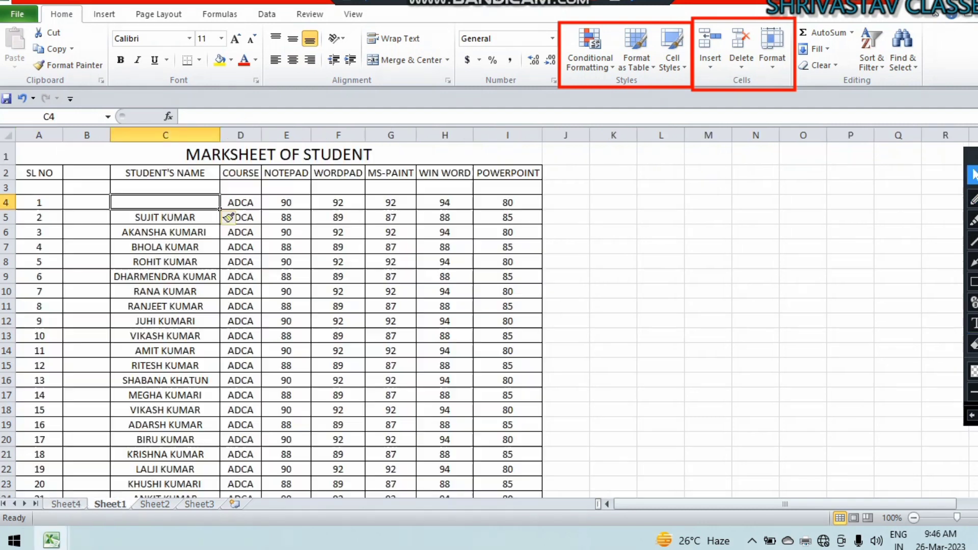
Delete the empty column B.
left_click(710, 60)
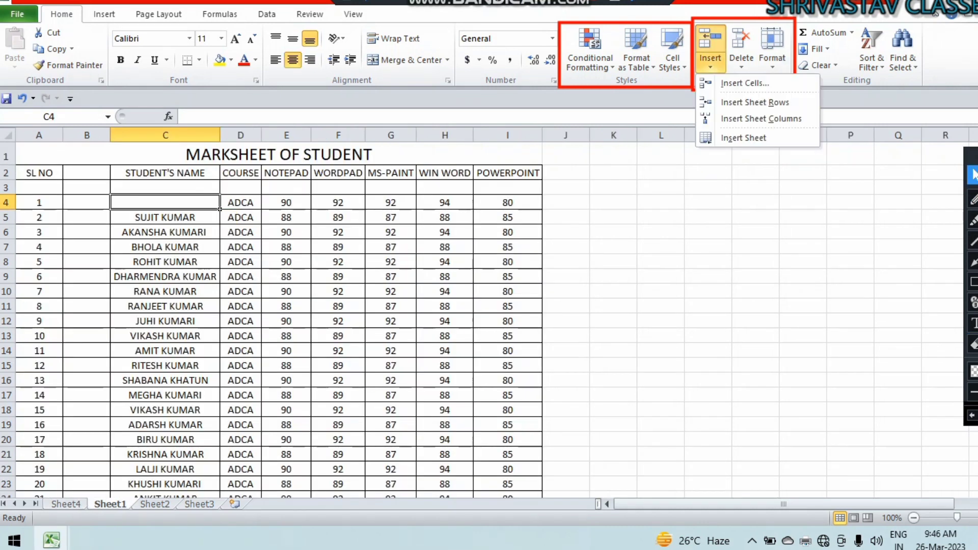
left_click(741, 60)
key("Escape")
left_click(86, 203)
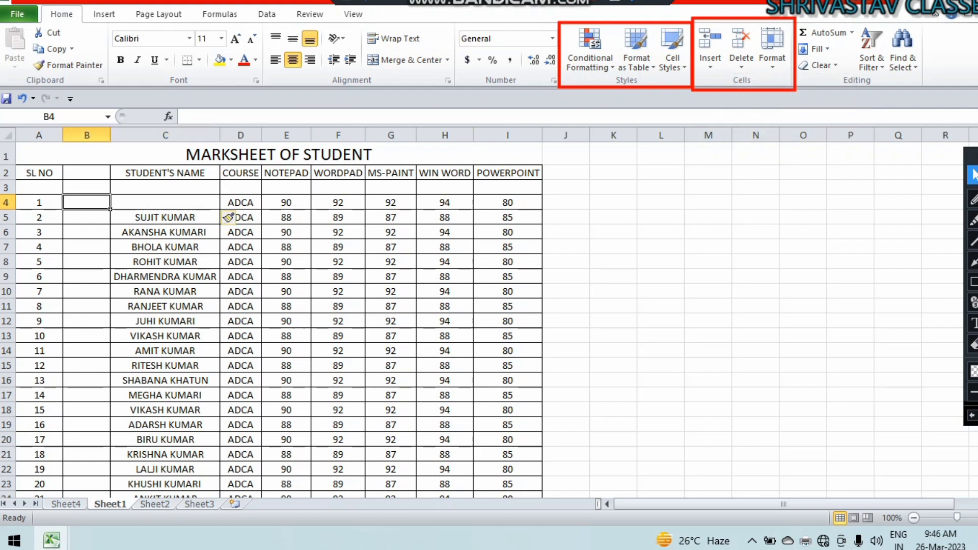
left_click(741, 60)
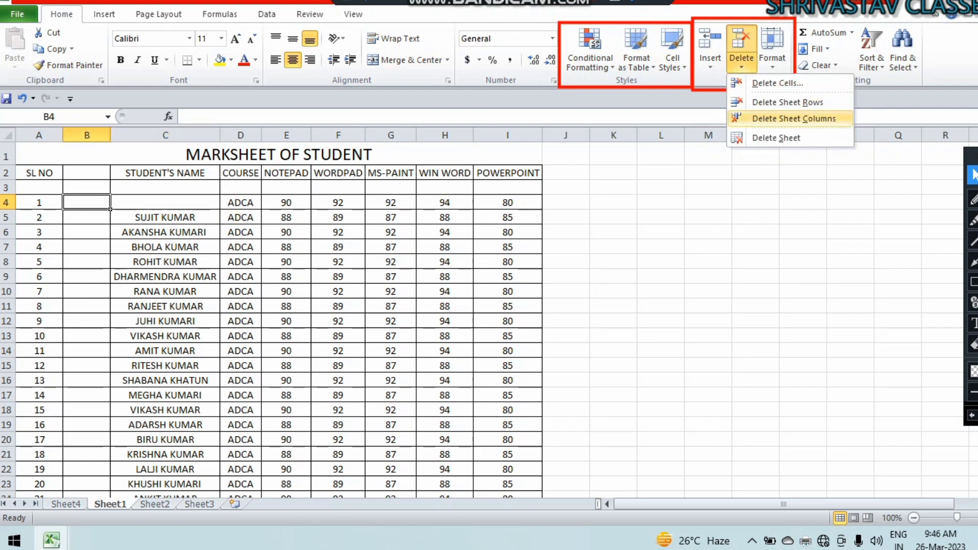
left_click(793, 118)
Delete blank row 3 and remove the blank cell, shifting the student names up.
left_click(117, 187)
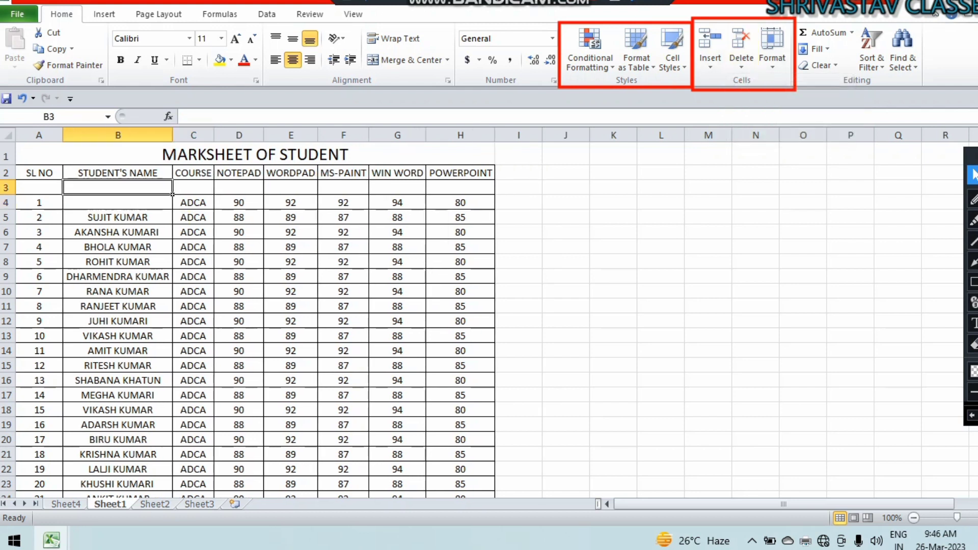
left_click(741, 61)
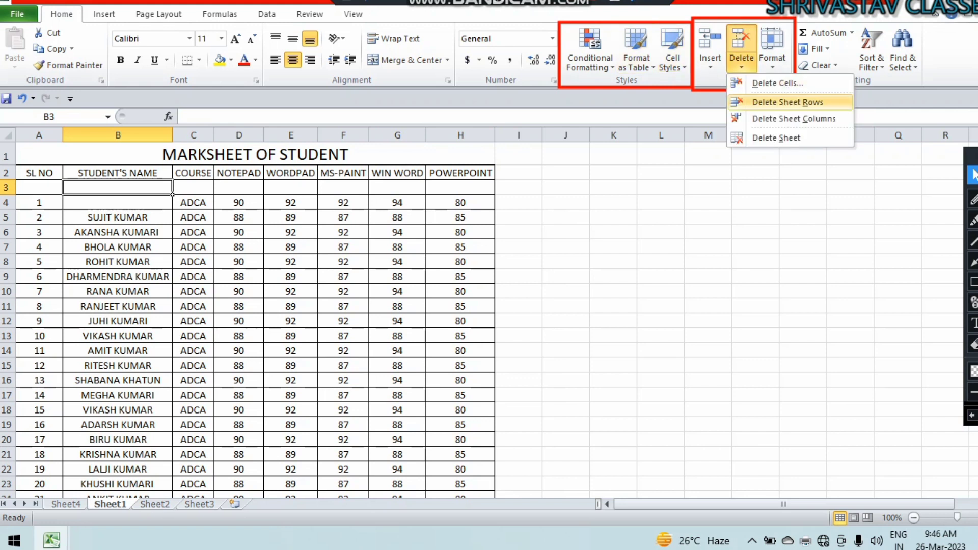
left_click(788, 102)
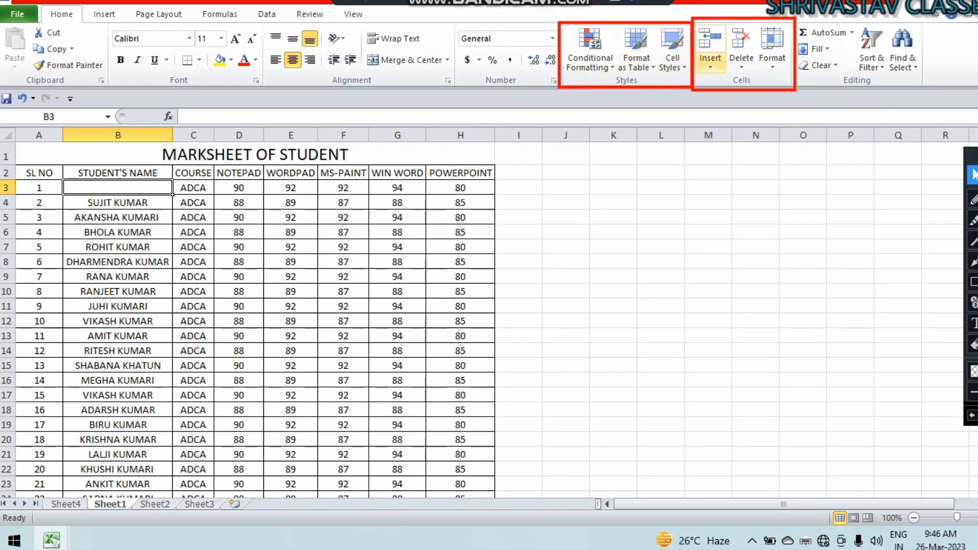
left_click(741, 62)
left_click(774, 83)
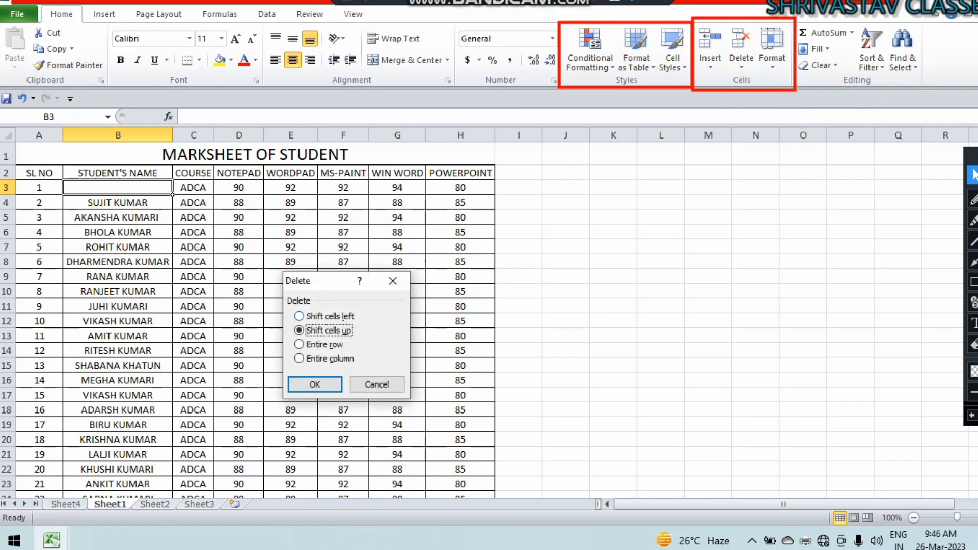
key("Return")
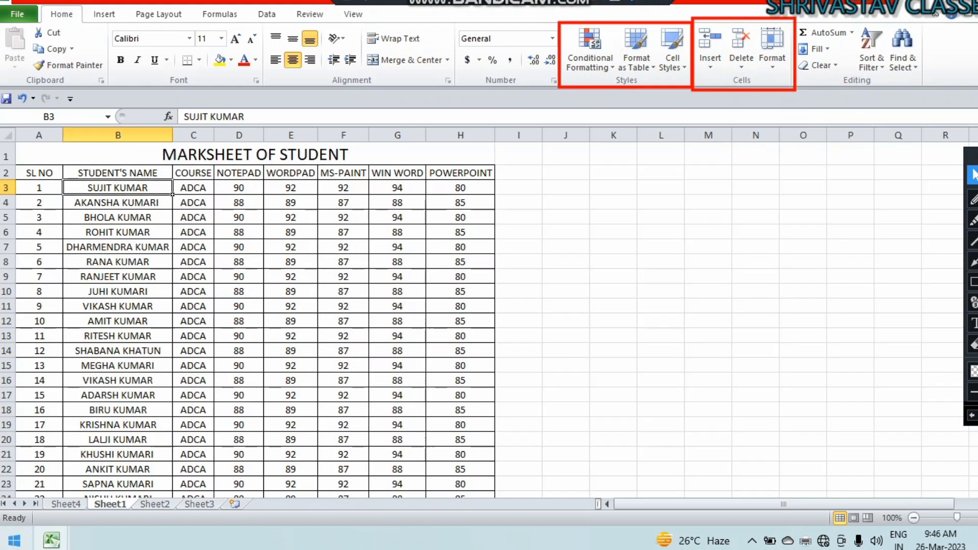
Delete the blank Sheet4.
left_click(65, 504)
left_click(466, 283)
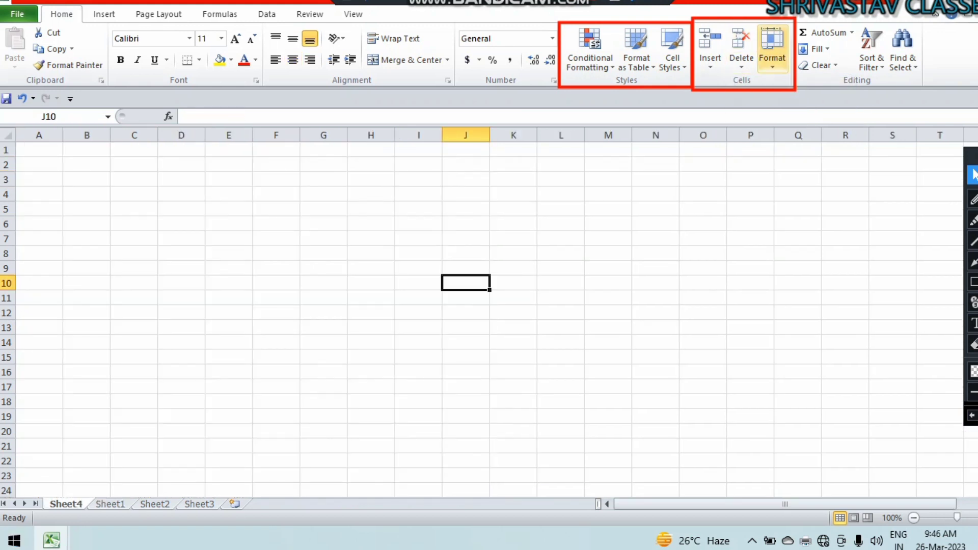
left_click(741, 51)
left_click(775, 138)
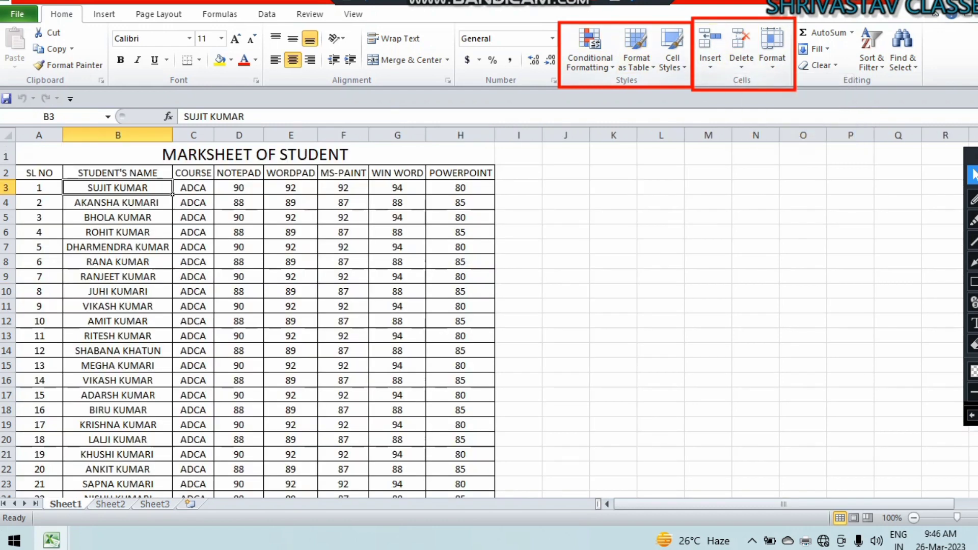
Set student rows 3–16 to row height 30, then back to 15.
left_click(773, 49)
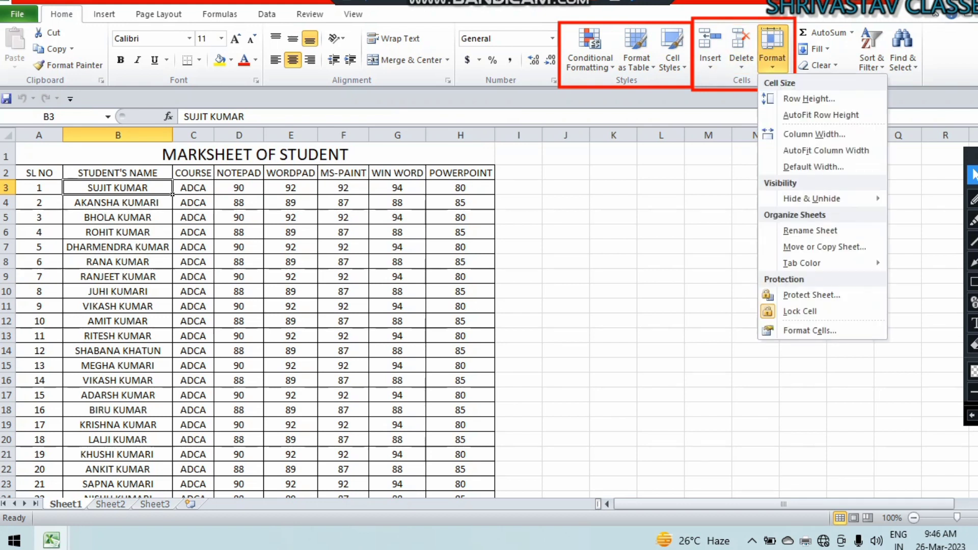
key("Escape")
left_click_drag(39, 187, 461, 380)
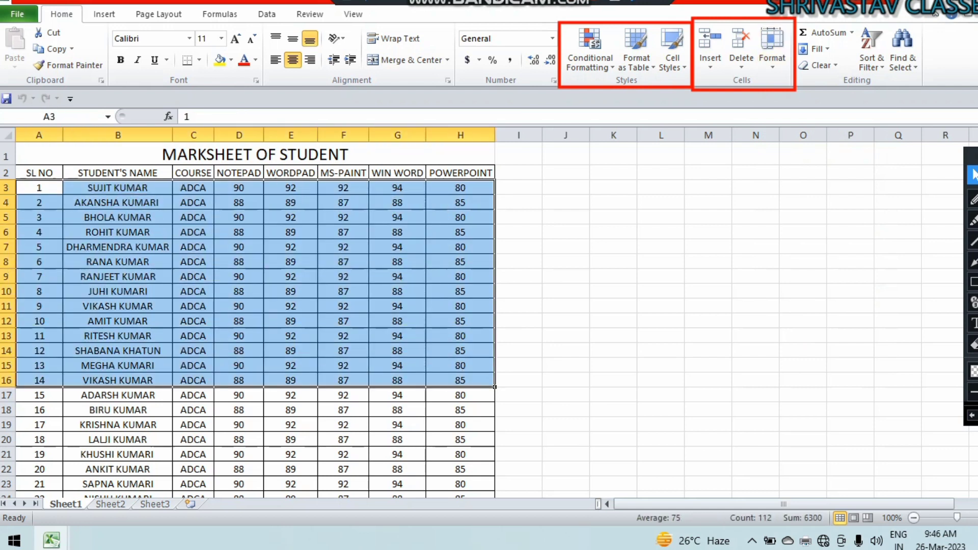
left_click(772, 49)
left_click(784, 99)
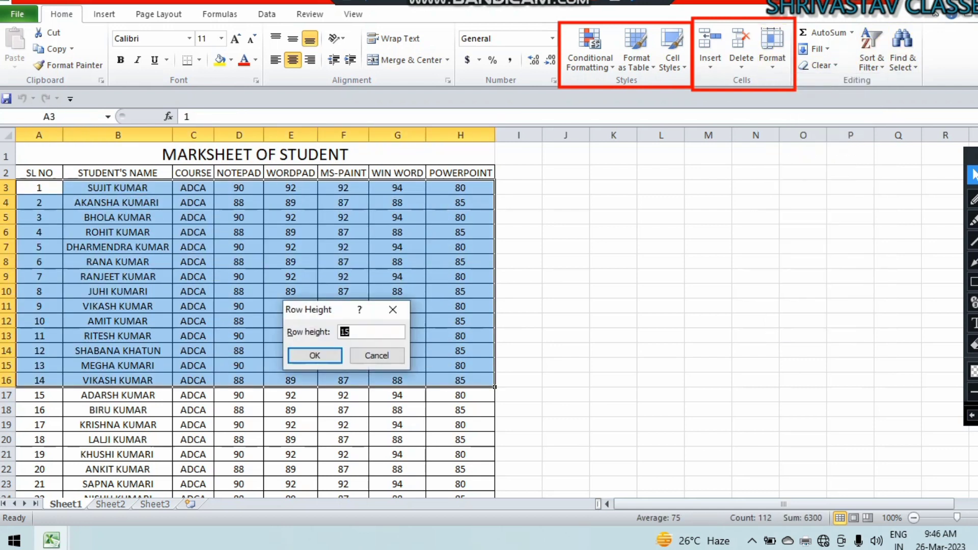
type("30")
key("Return")
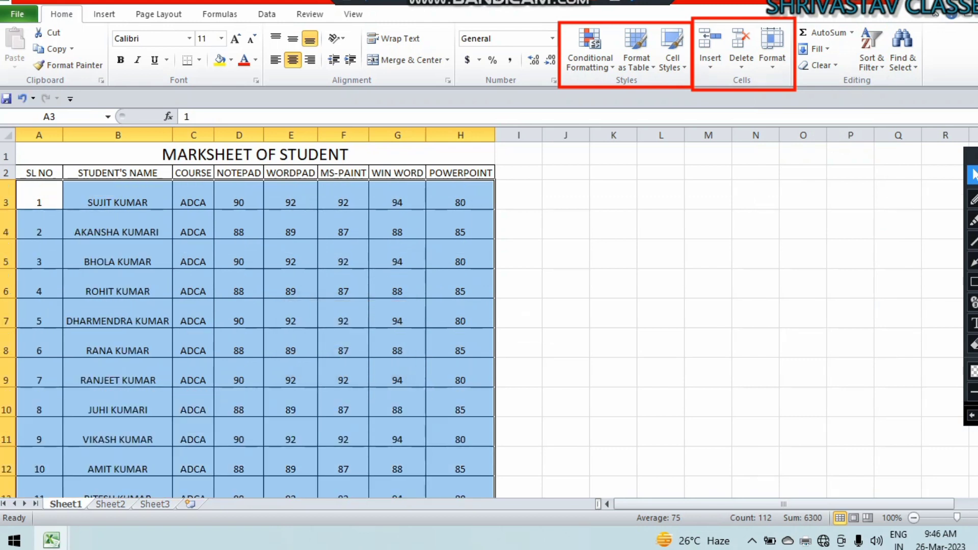
left_click(773, 51)
left_click(809, 99)
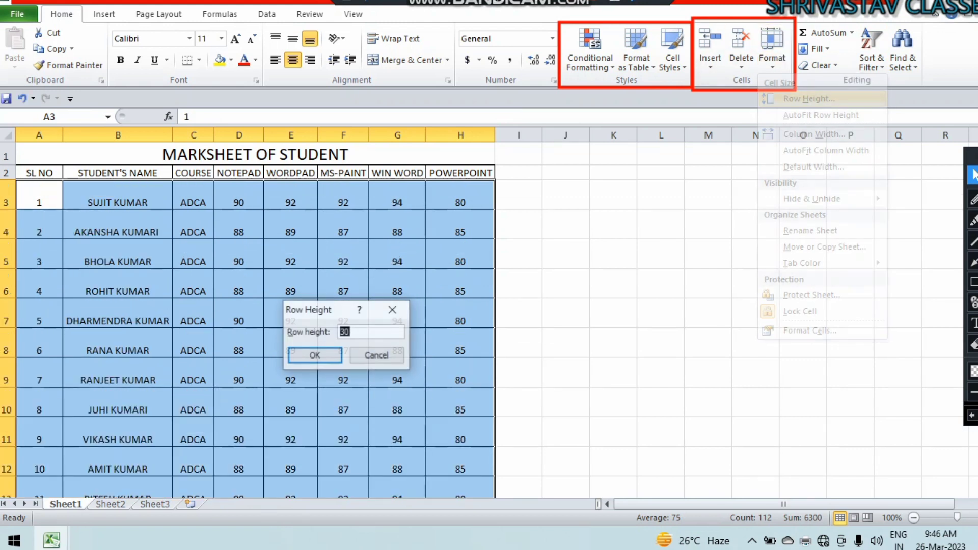
type("15")
key("Return")
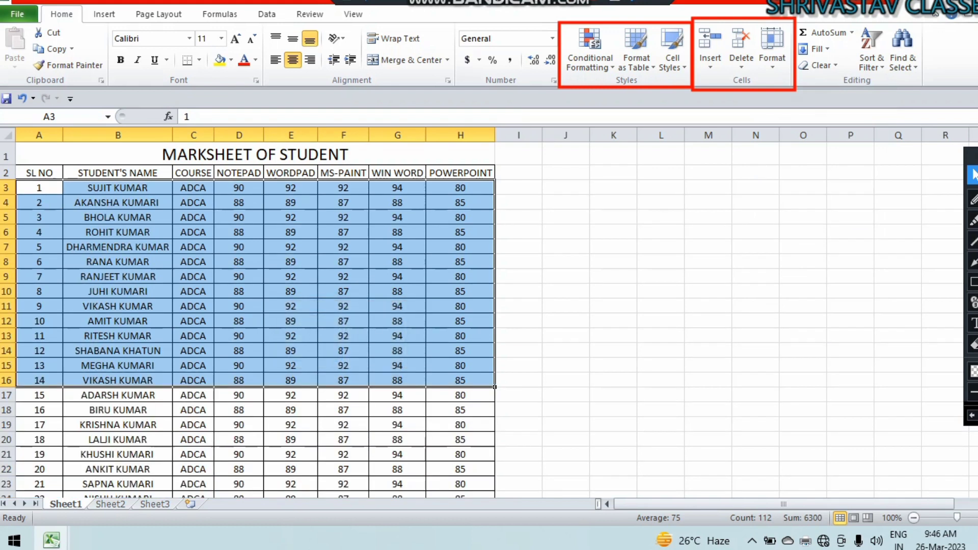
AutoFit the row heights, set column width to 20, and enter 5 in A3.
left_click(772, 51)
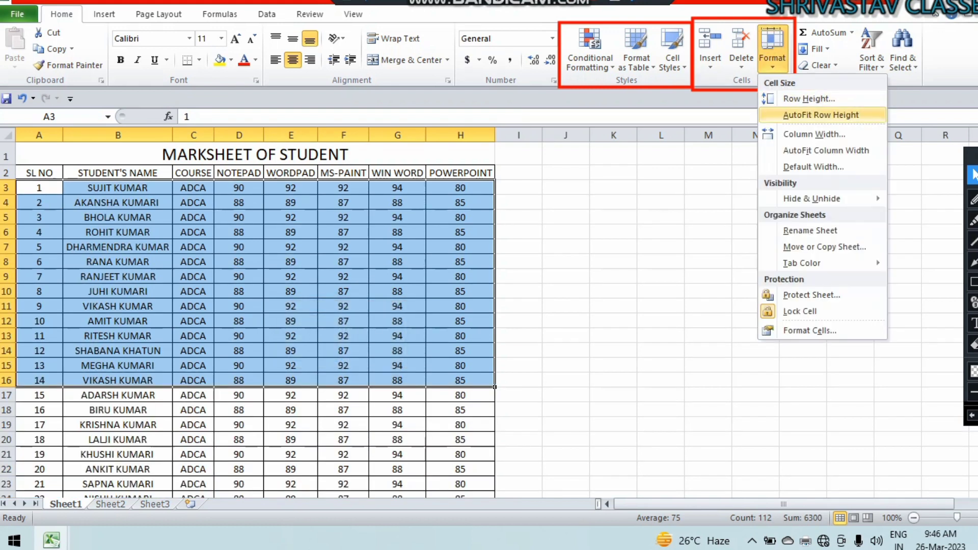
left_click(821, 114)
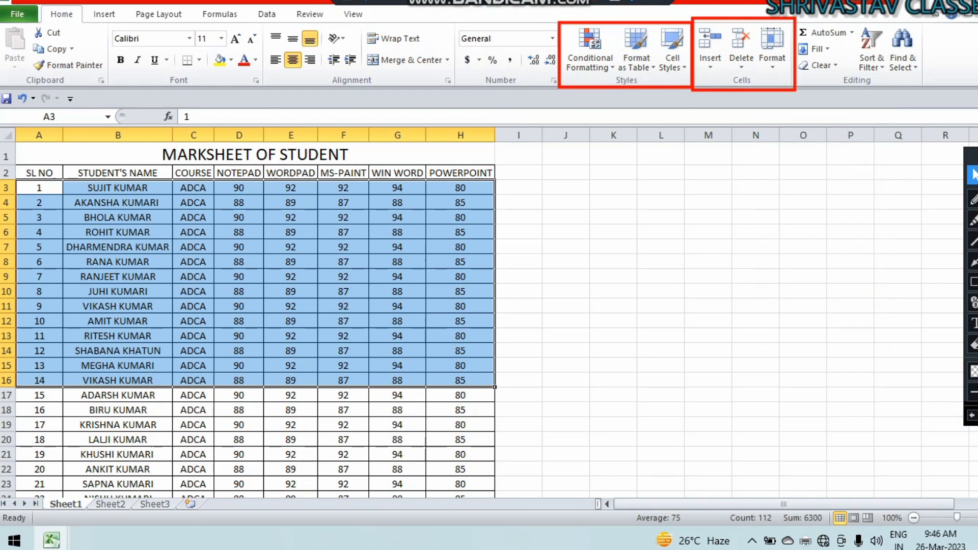
left_click(772, 51)
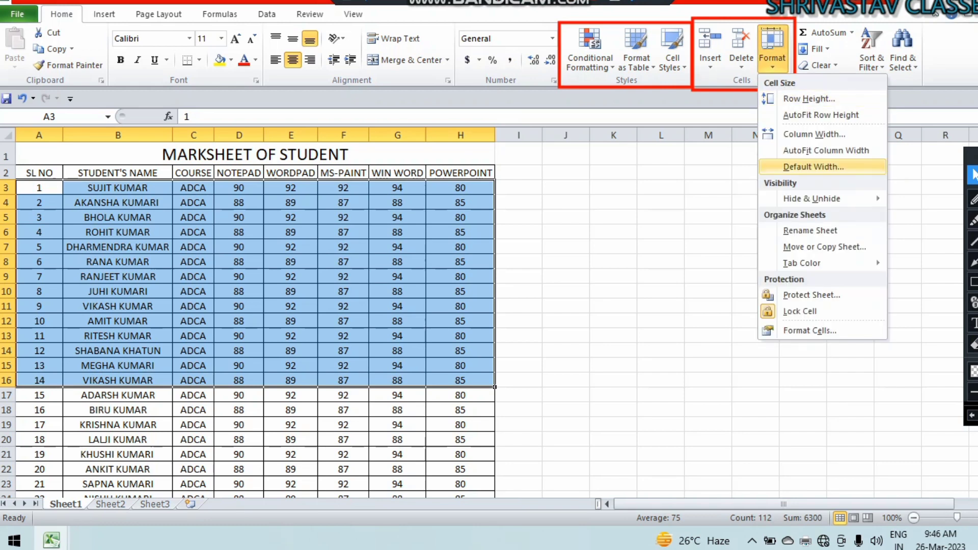
left_click(814, 135)
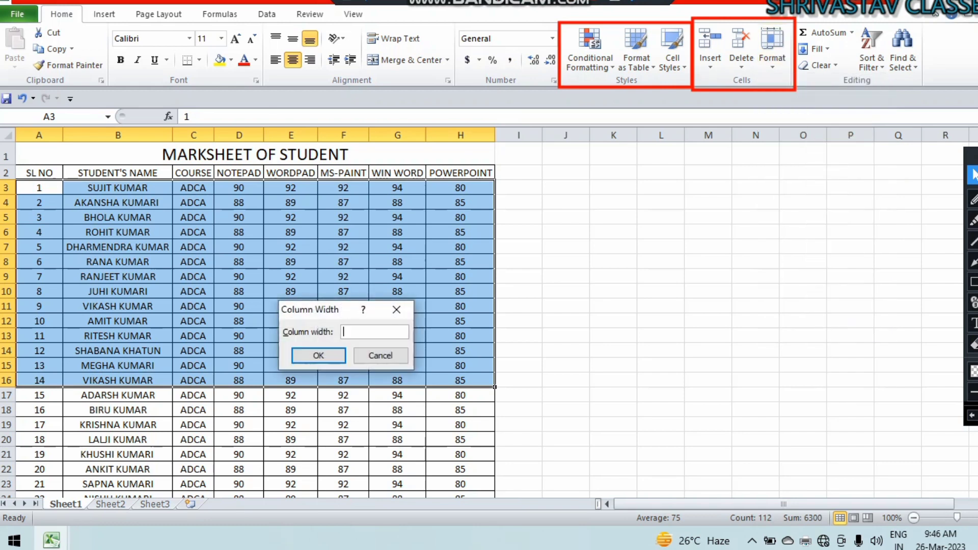
type("20")
key("Return")
type("5")
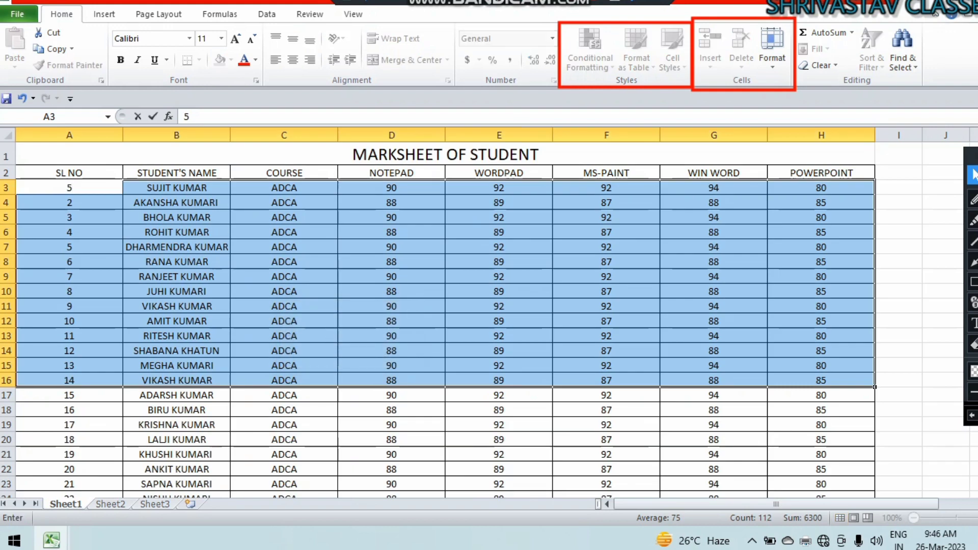
left_click(772, 51)
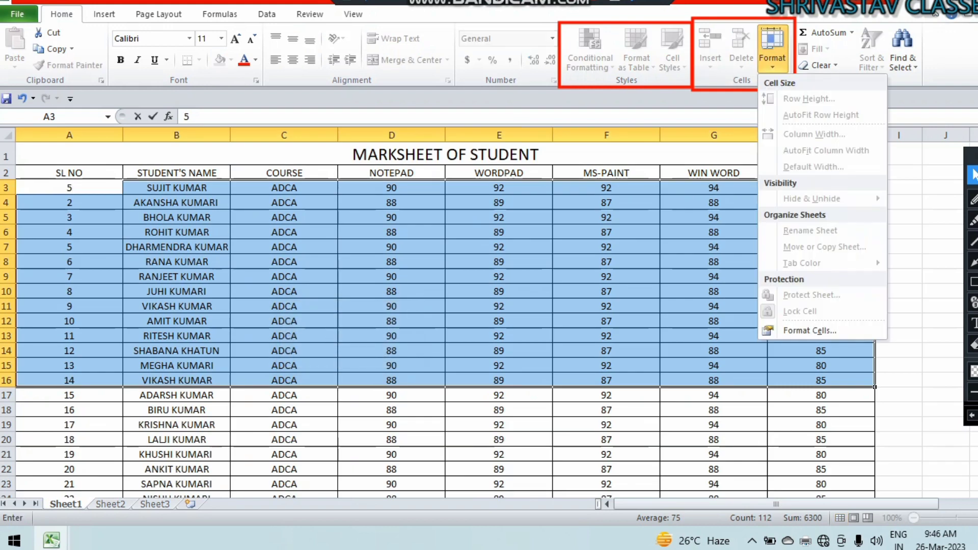
left_click(606, 291)
left_click(606, 292)
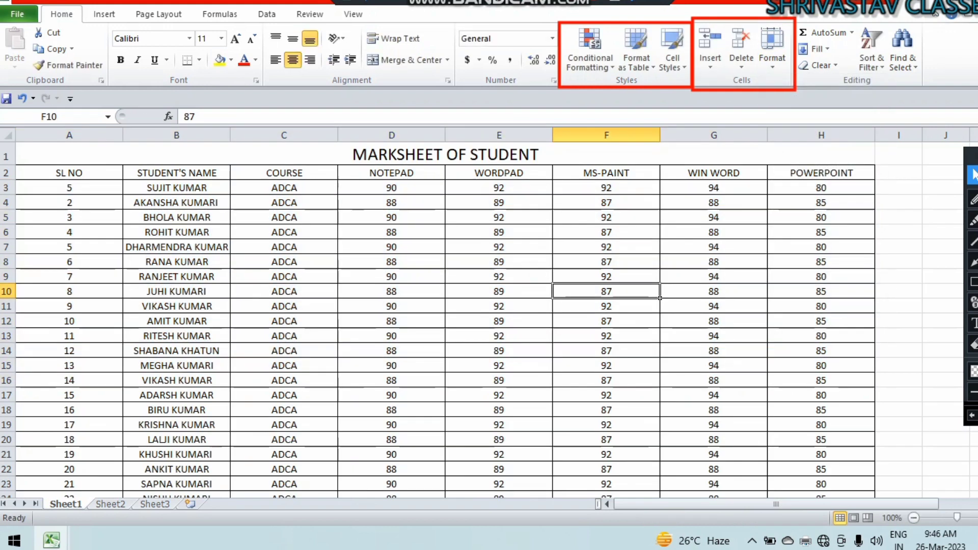
Set columns A–H back to width 8.43.
left_click_drag(69, 154, 821, 173)
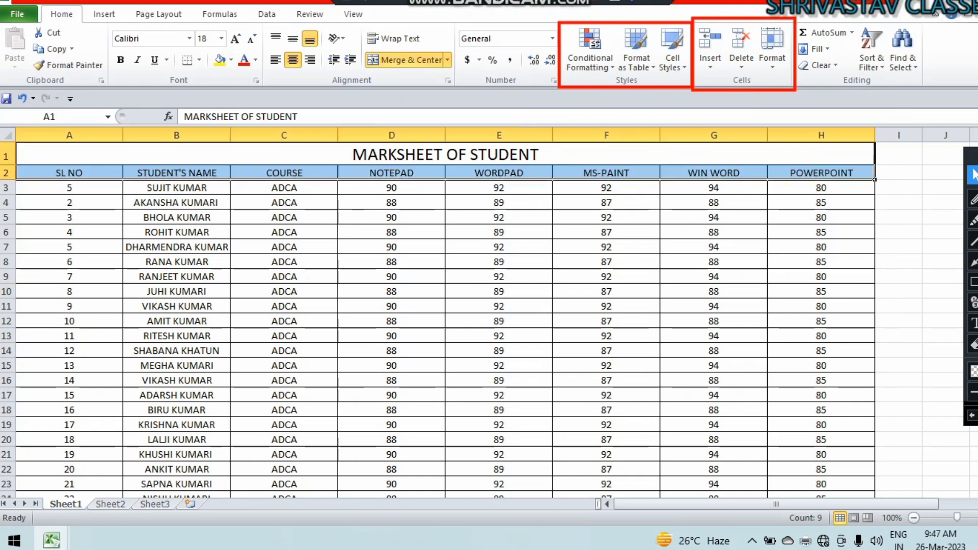
left_click(772, 51)
left_click(784, 135)
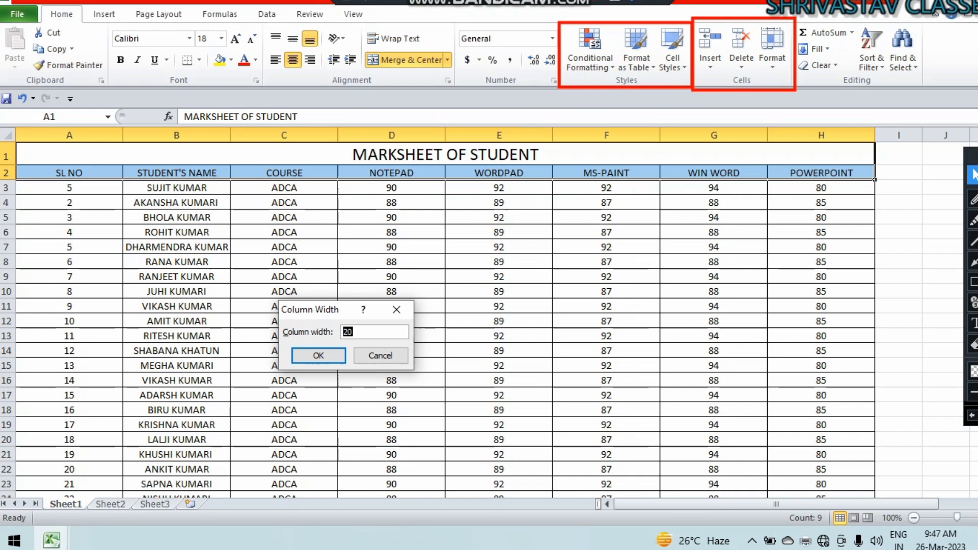
type("8.43")
key("Return")
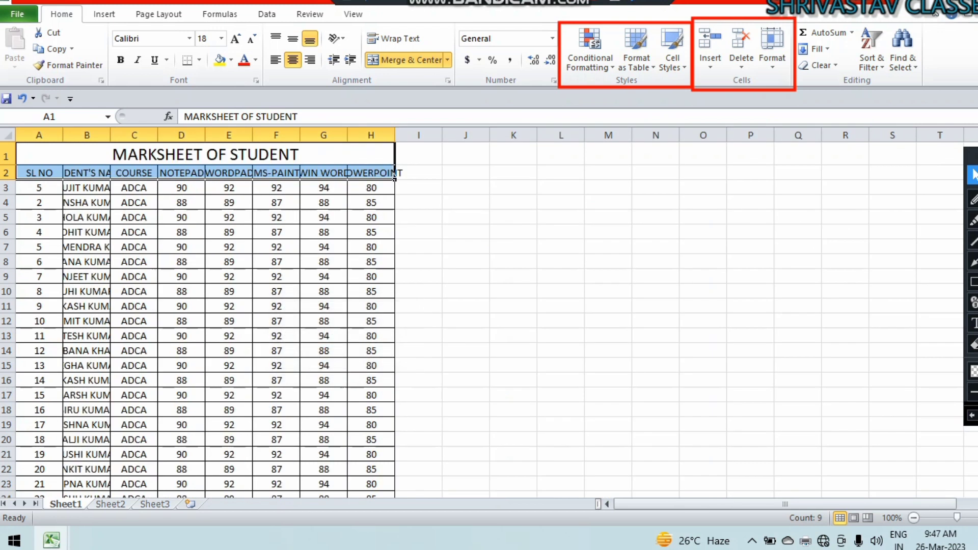
AutoFit columns A–H to the header row and widen column B to fit the longest name.
left_click(229, 351)
left_click_drag(31, 173, 394, 173)
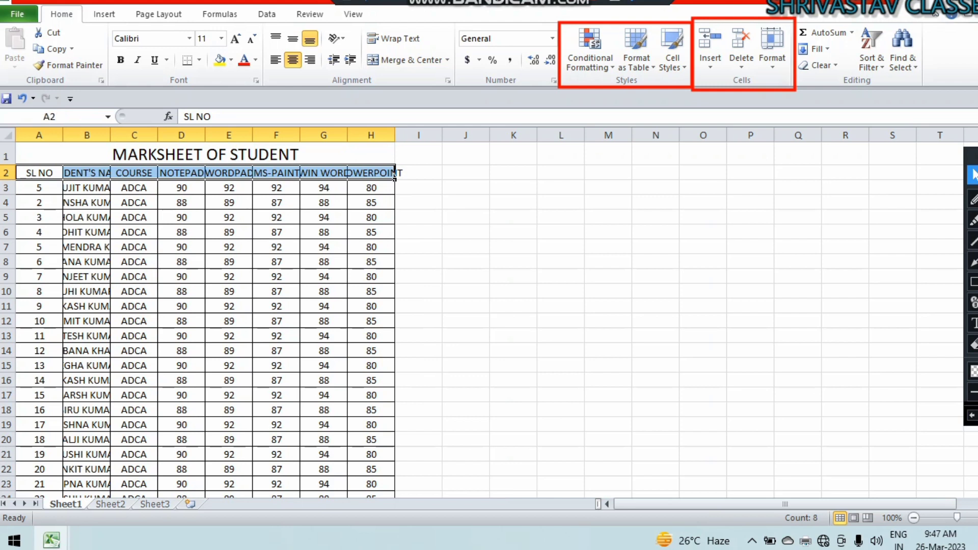
left_click(772, 51)
left_click(836, 150)
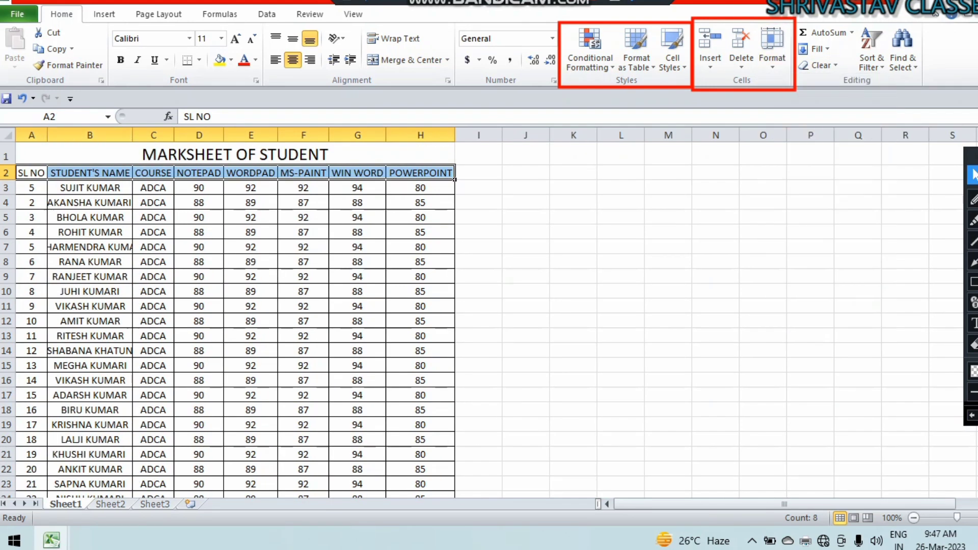
double_click(132, 135)
Open the Default Width setting and cancel without changing it.
left_click(772, 51)
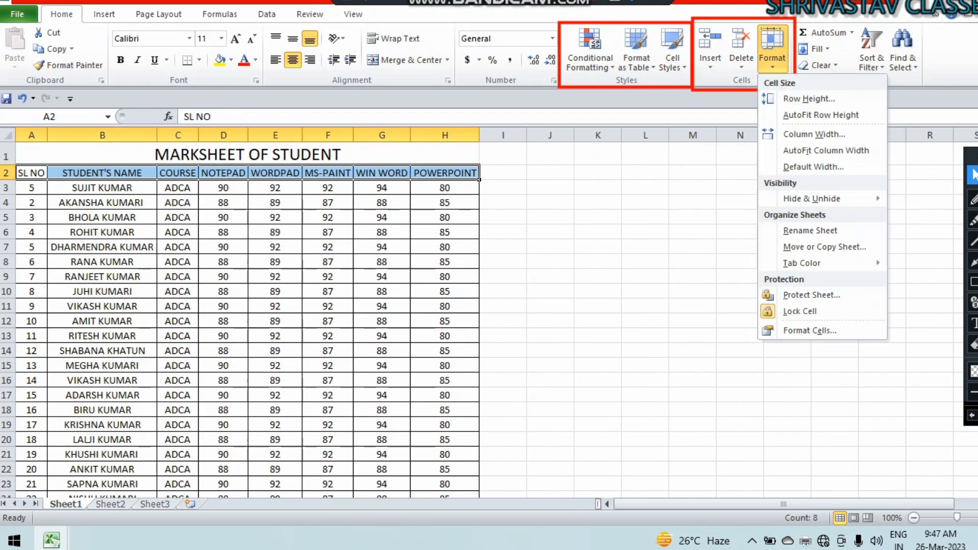
left_click(813, 166)
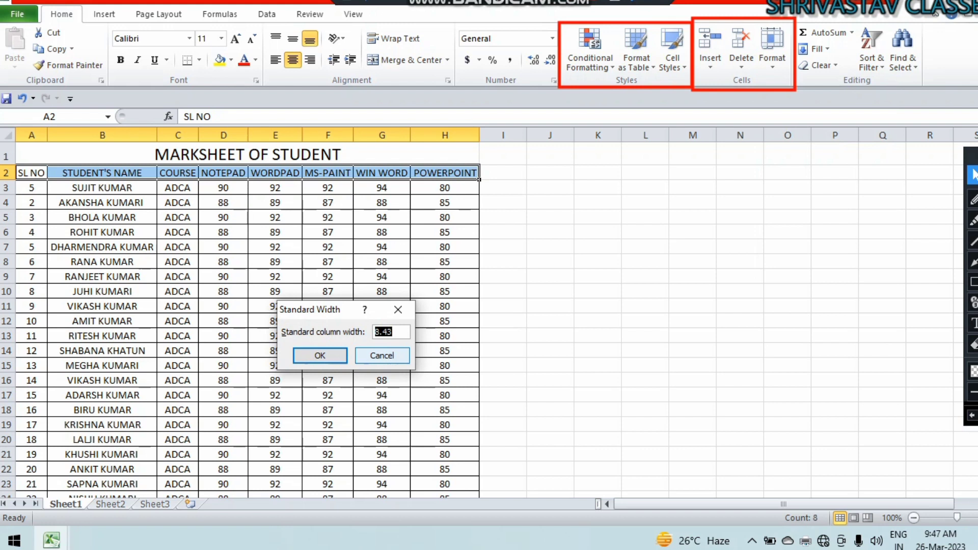
left_click(382, 355)
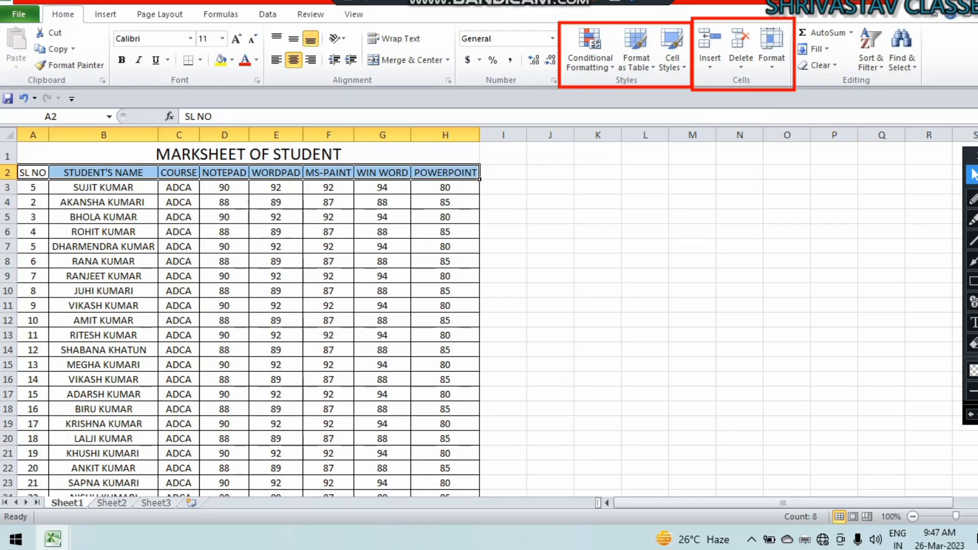
left_click(771, 49)
mouse_move(811, 199)
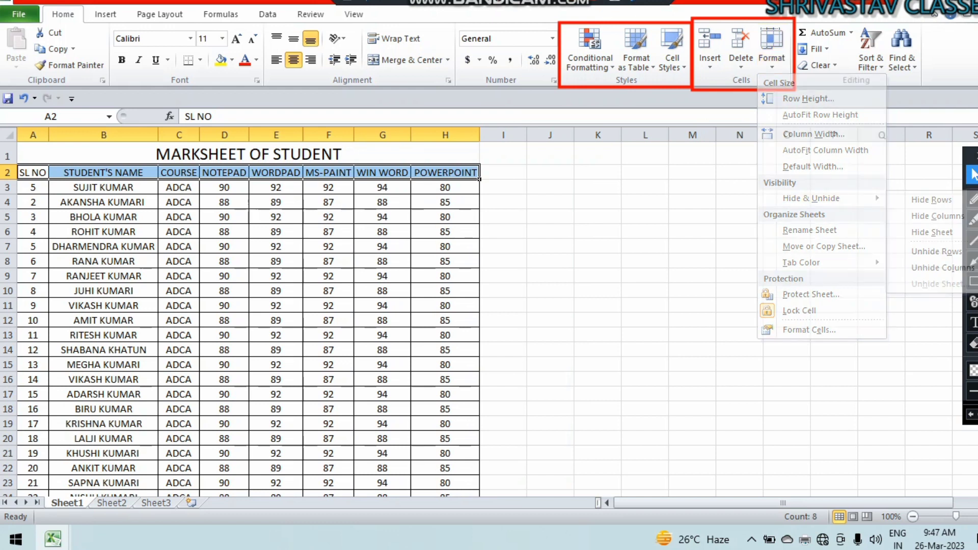
Hide rows 3 to 9 of the marksheet.
left_click(33, 187)
left_click_drag(34, 187, 33, 275)
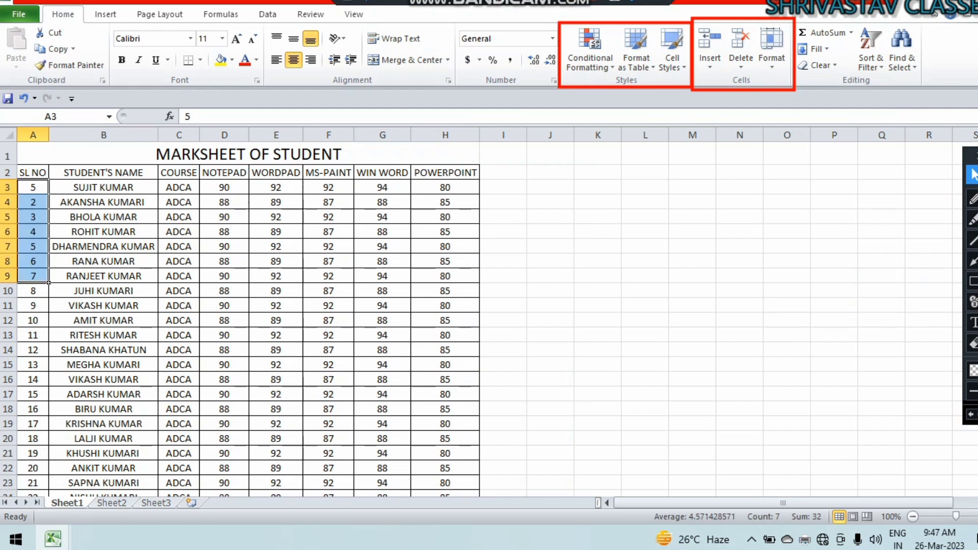
left_click(772, 48)
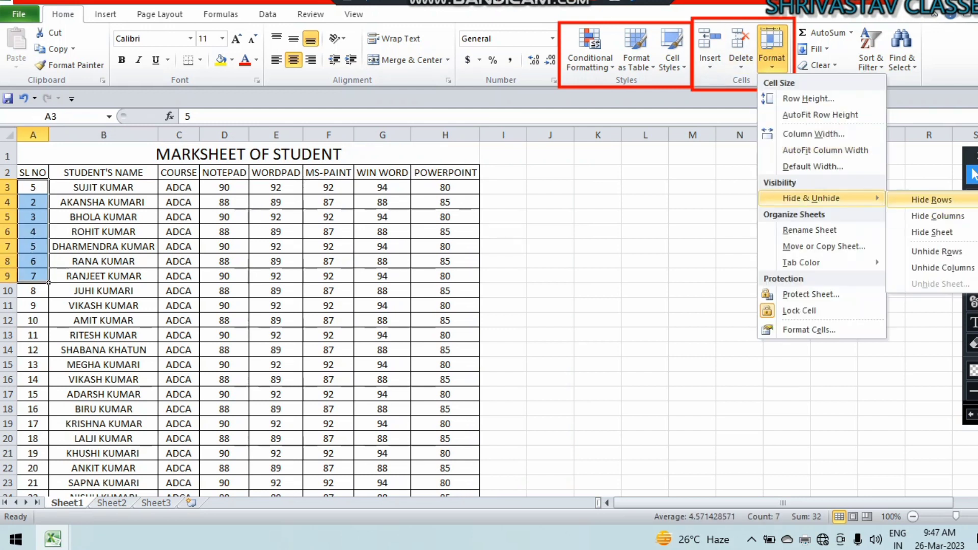
left_click(931, 199)
Hide the COURSE column C.
left_click(771, 49)
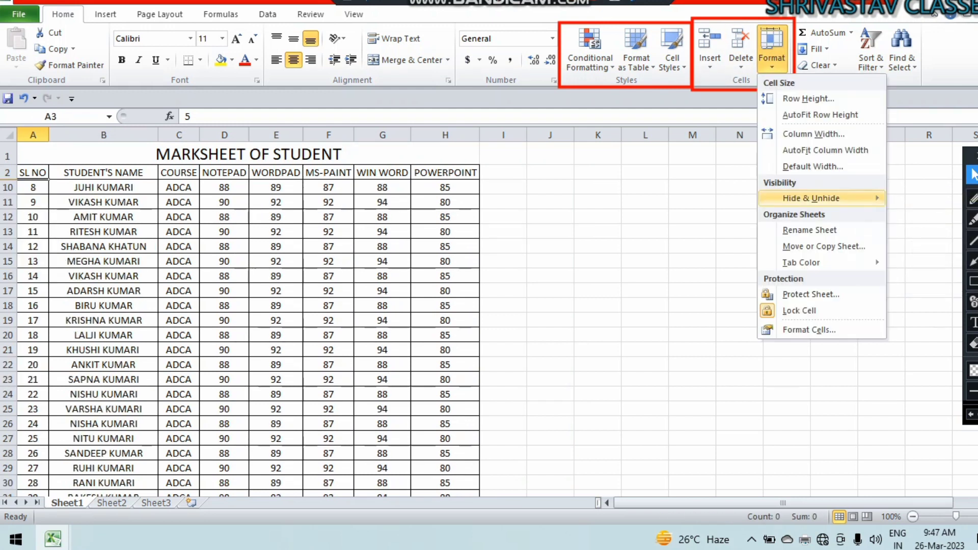
mouse_move(825, 198)
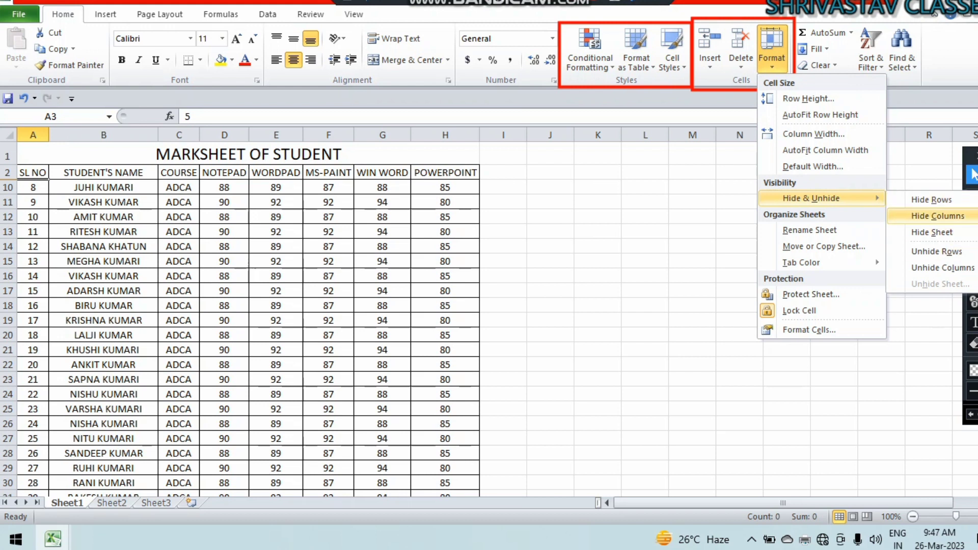
left_click(178, 247)
left_click(179, 246)
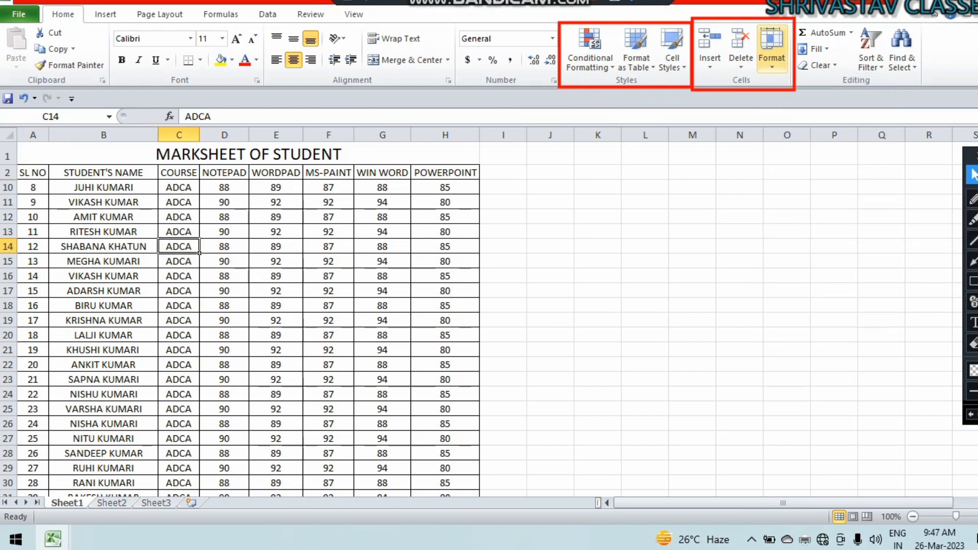
left_click(771, 49)
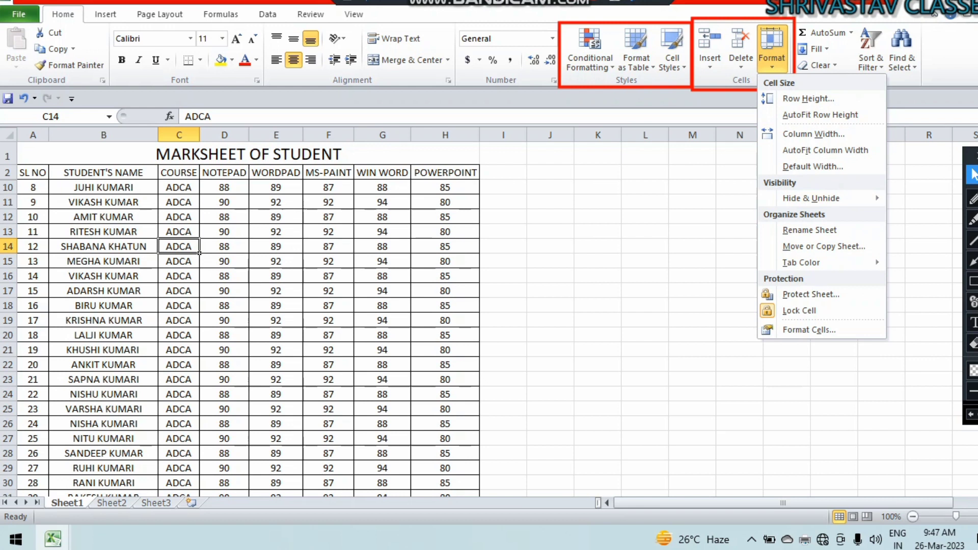
mouse_move(815, 198)
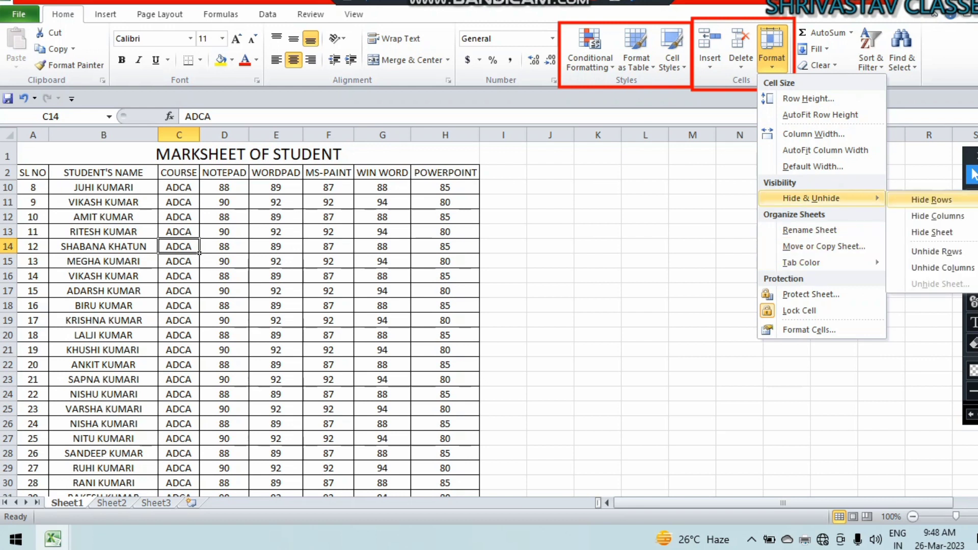
left_click(938, 216)
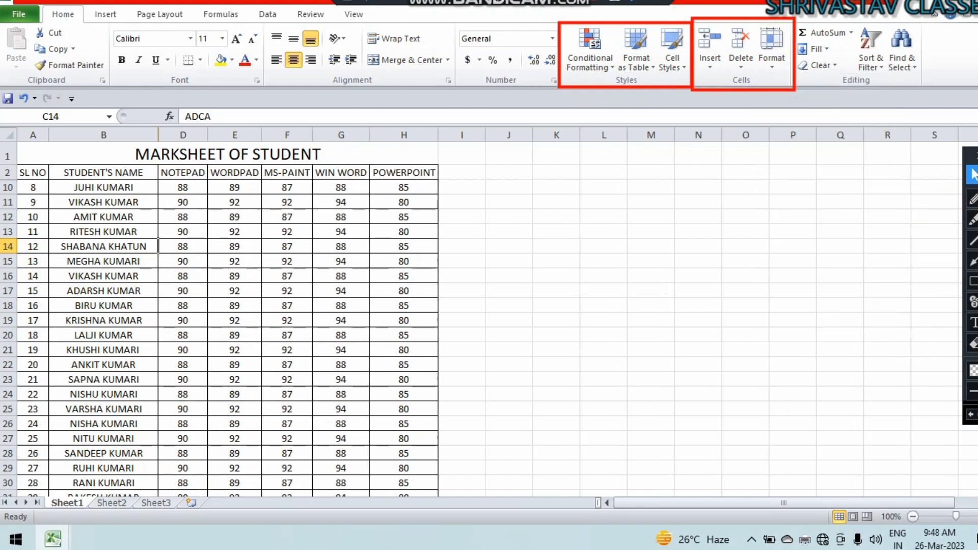
left_click(771, 48)
mouse_move(815, 199)
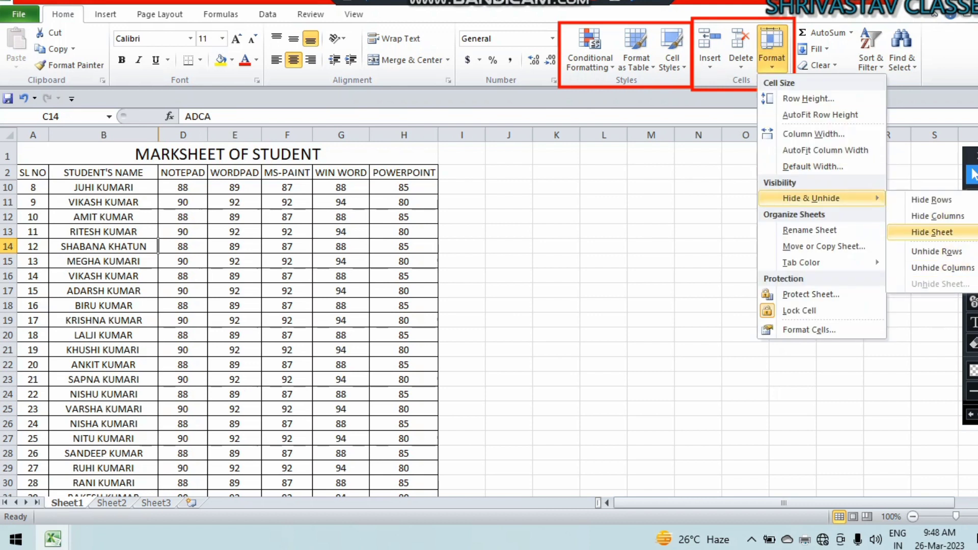
left_click(932, 232)
left_click(654, 357)
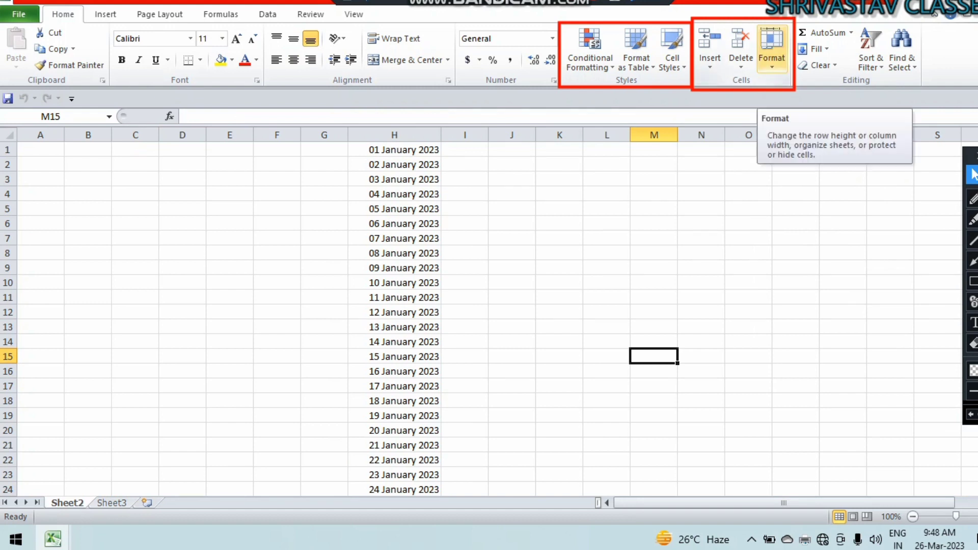
left_click(772, 51)
mouse_move(811, 198)
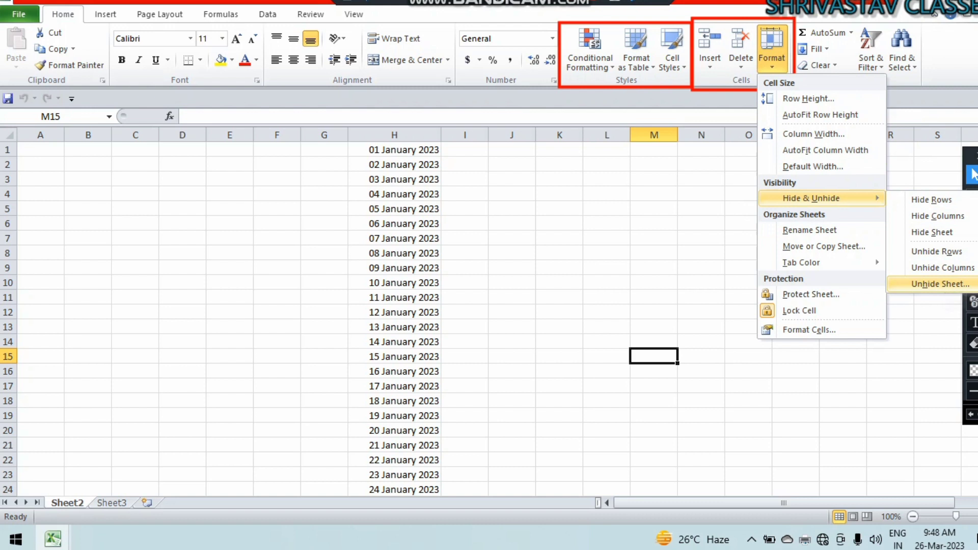
left_click(940, 284)
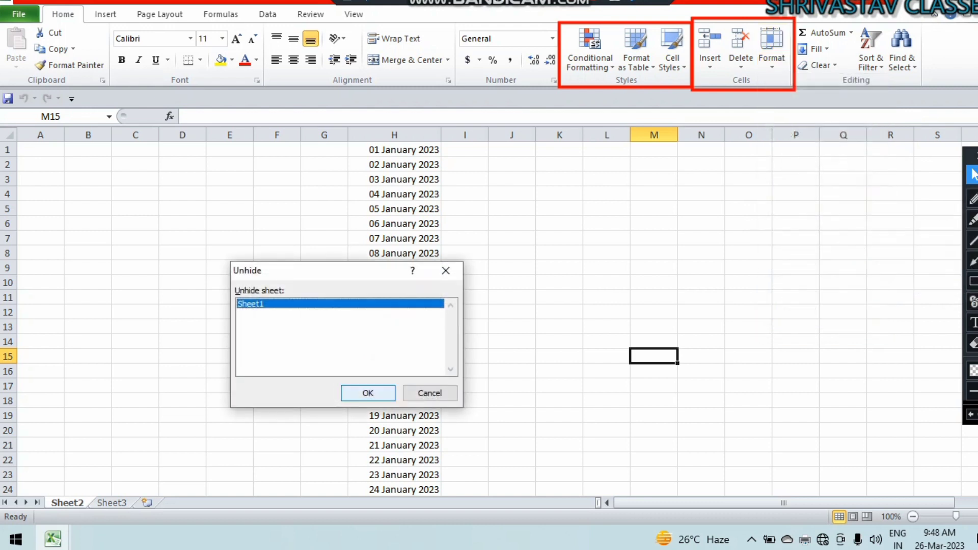
left_click(375, 393)
left_click(309, 279)
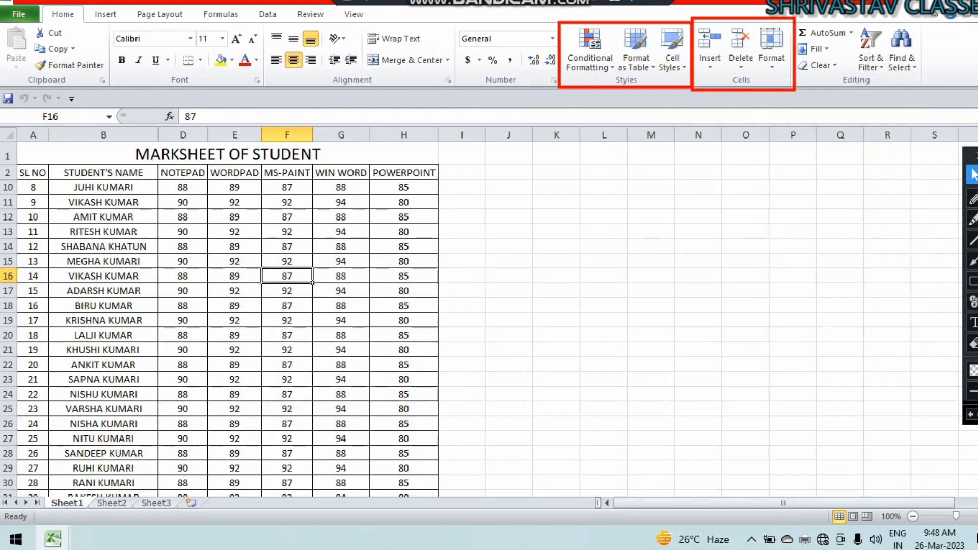
key("ctrl+a")
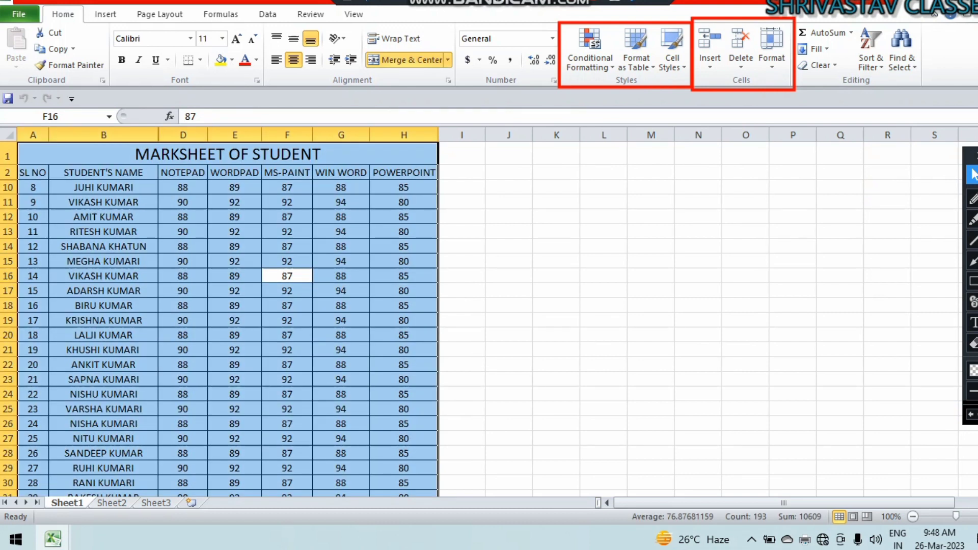
left_click(772, 48)
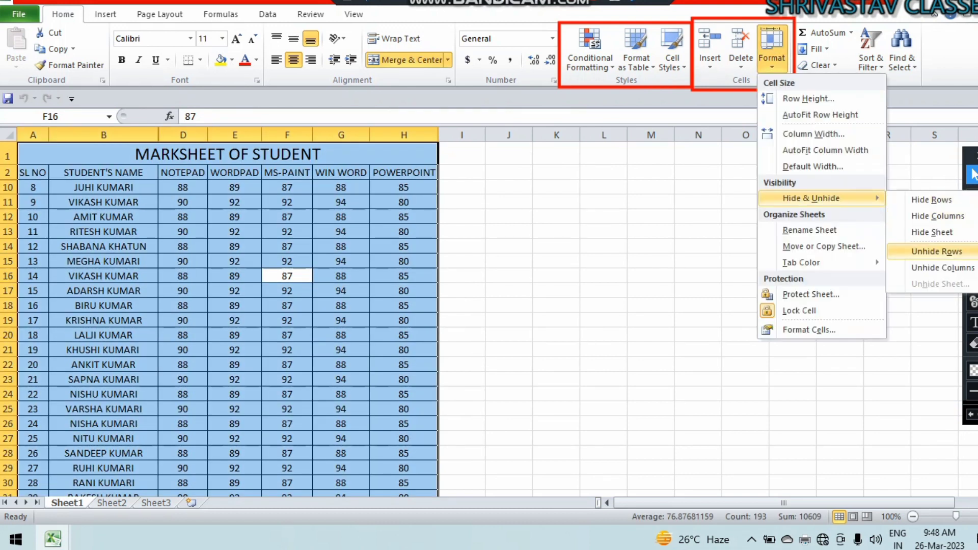
left_click(936, 252)
left_click(772, 49)
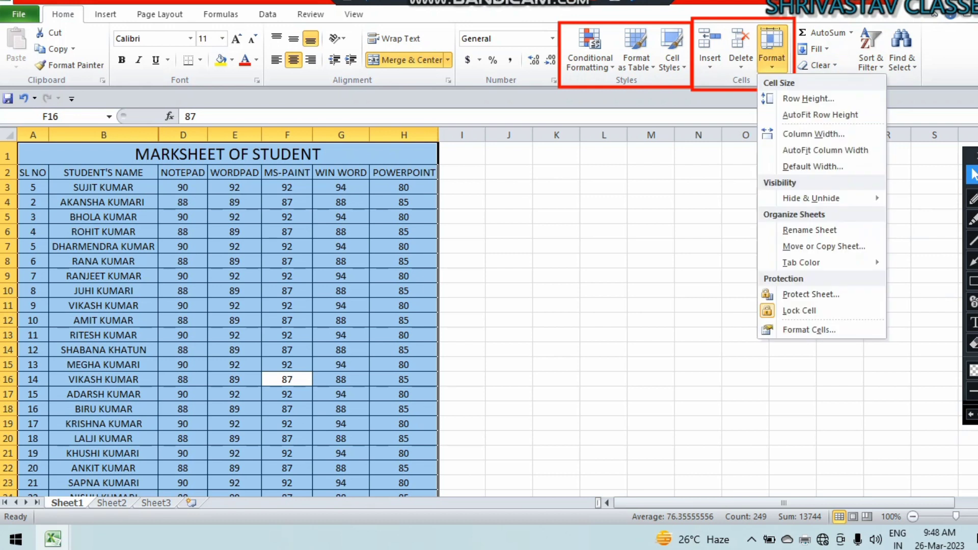
mouse_move(811, 198)
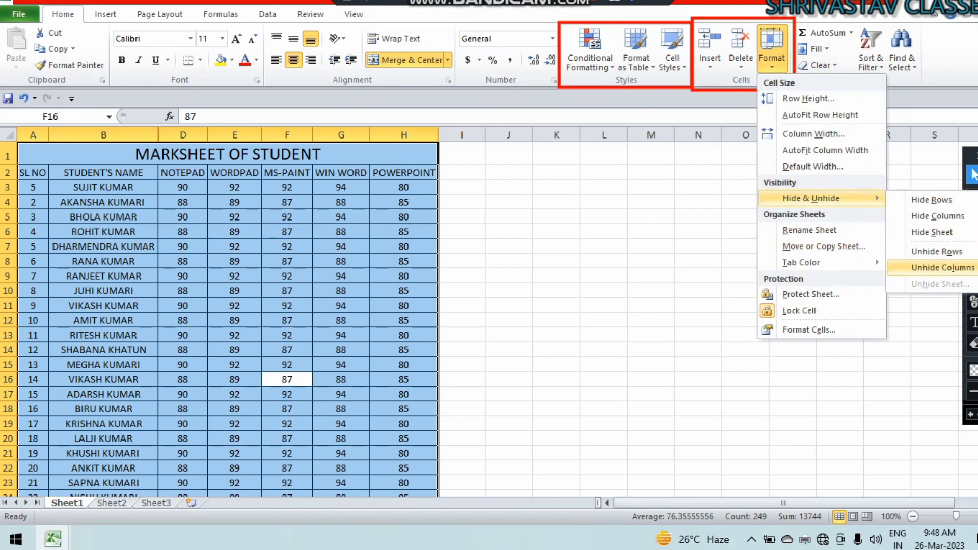
left_click(942, 267)
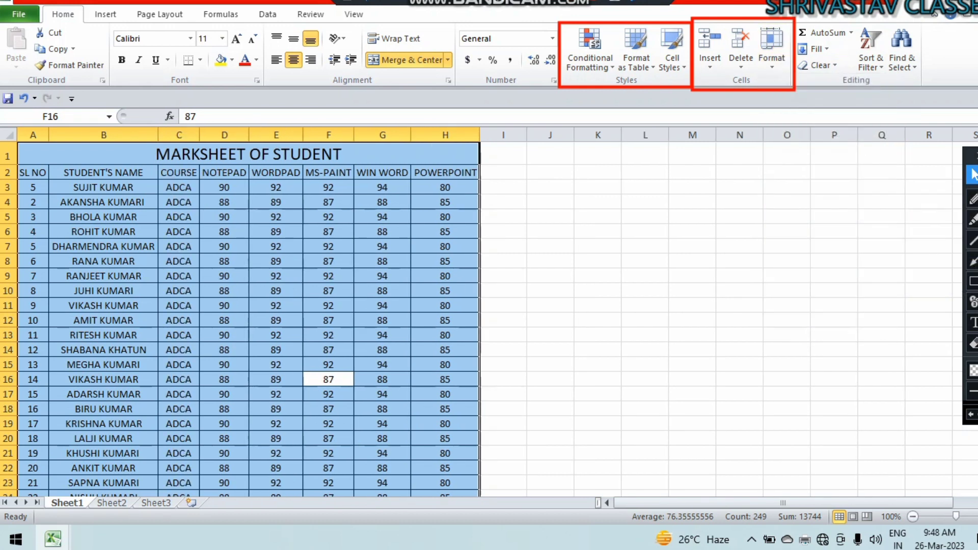
left_click(772, 49)
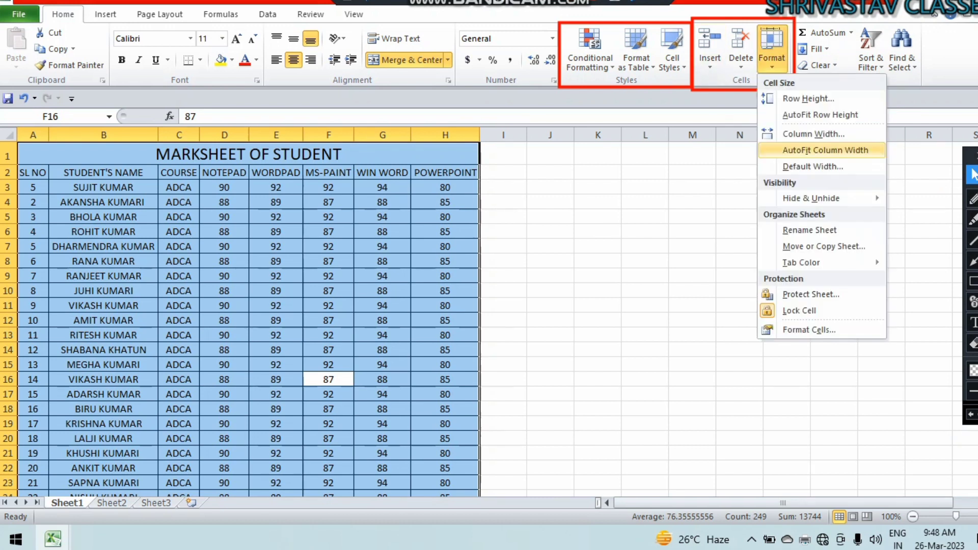
mouse_move(811, 199)
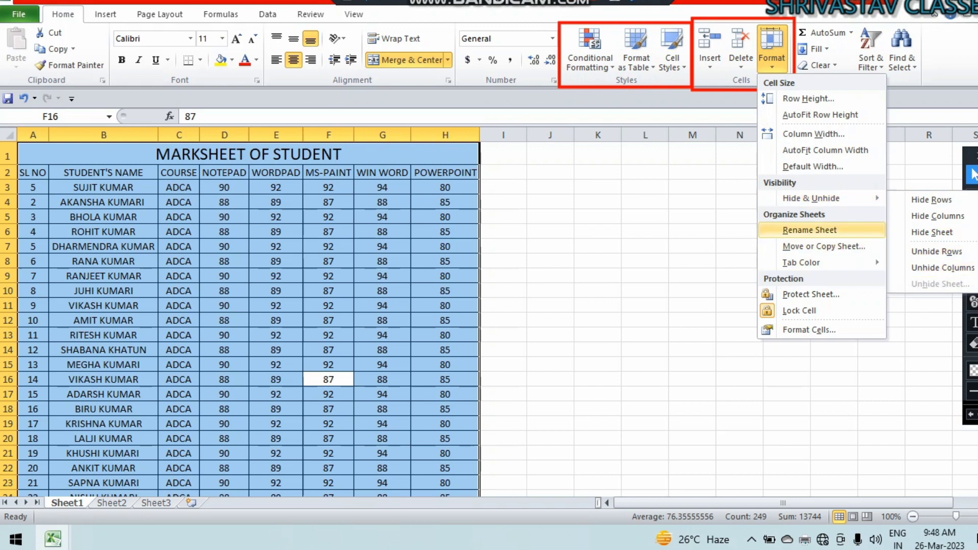
key("Escape")
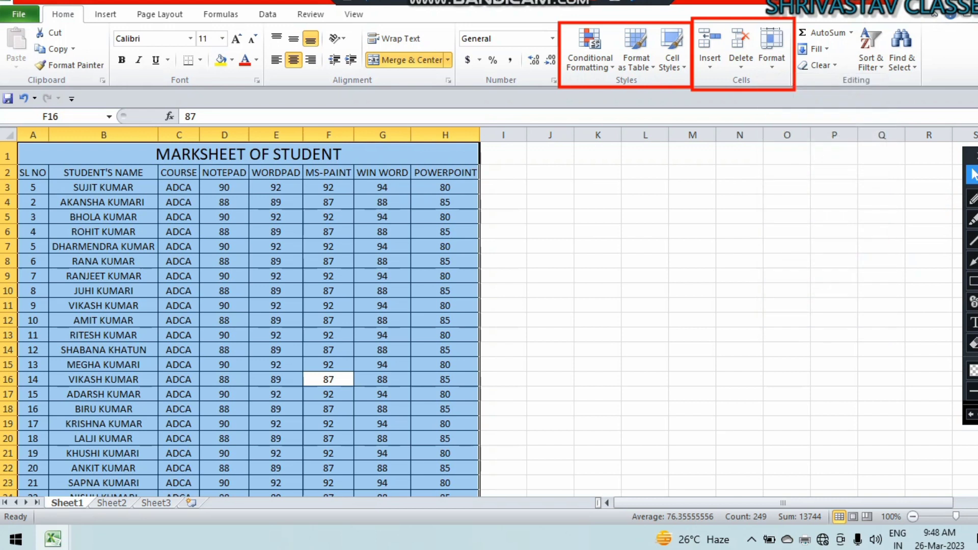
left_click(570, 3)
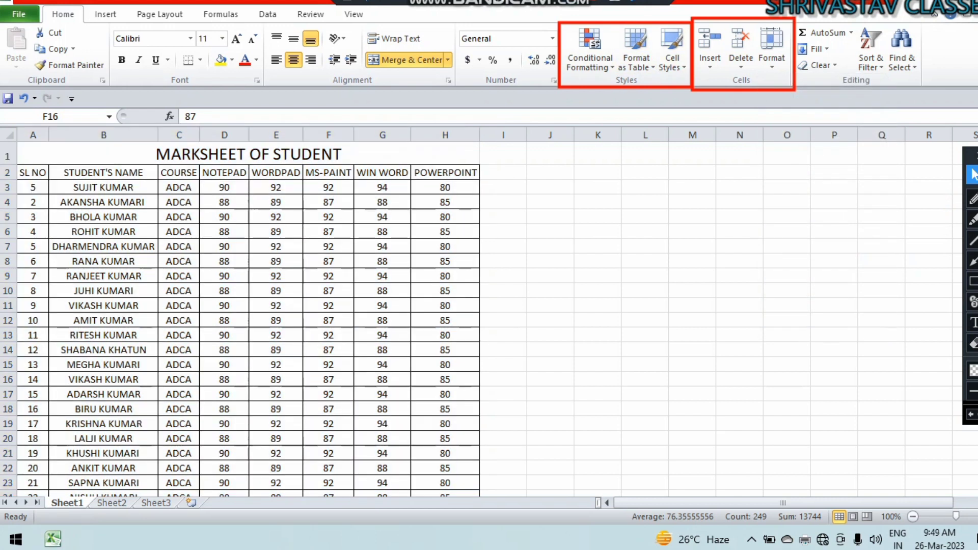
Rename the Sheet1 marksheet tab to the student's full name in capital letters.
left_click(772, 51)
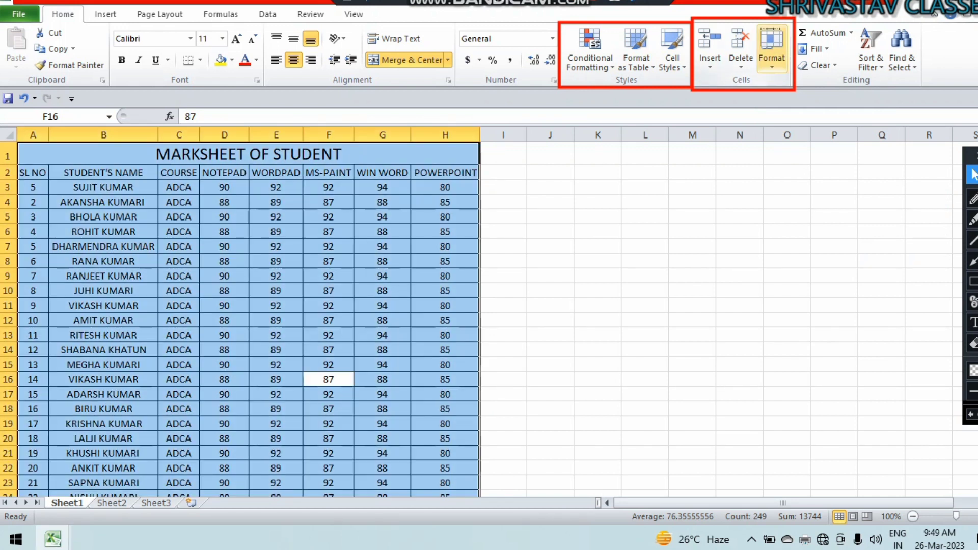
left_click(772, 51)
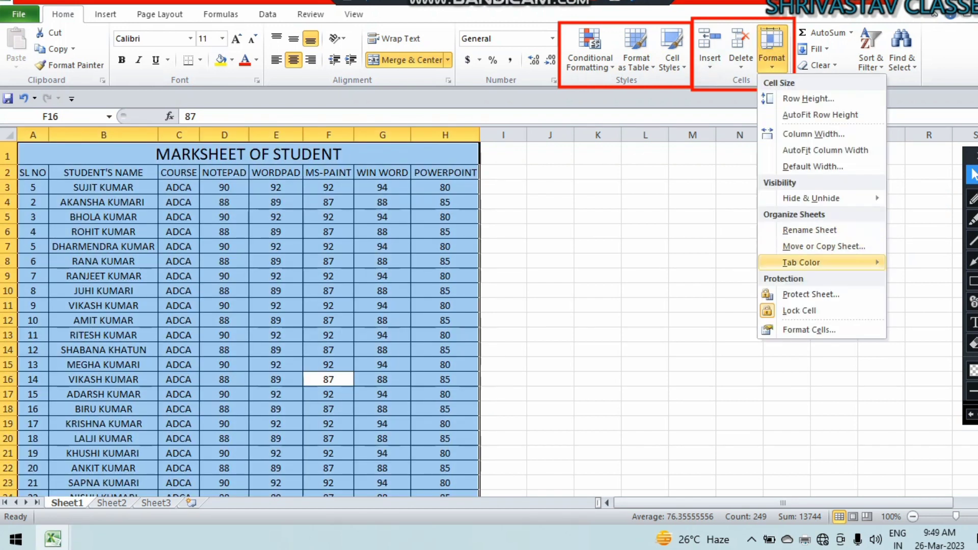
mouse_move(801, 263)
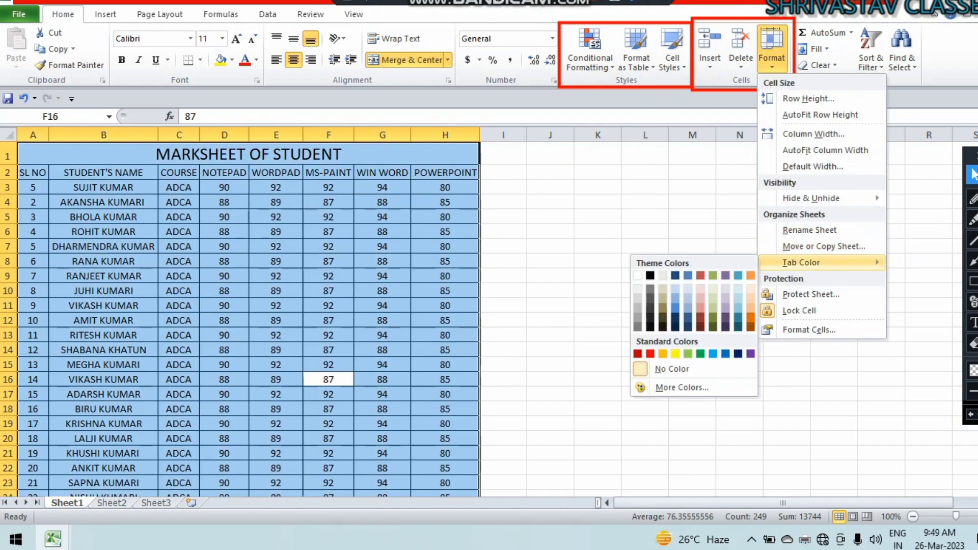
left_click(809, 230)
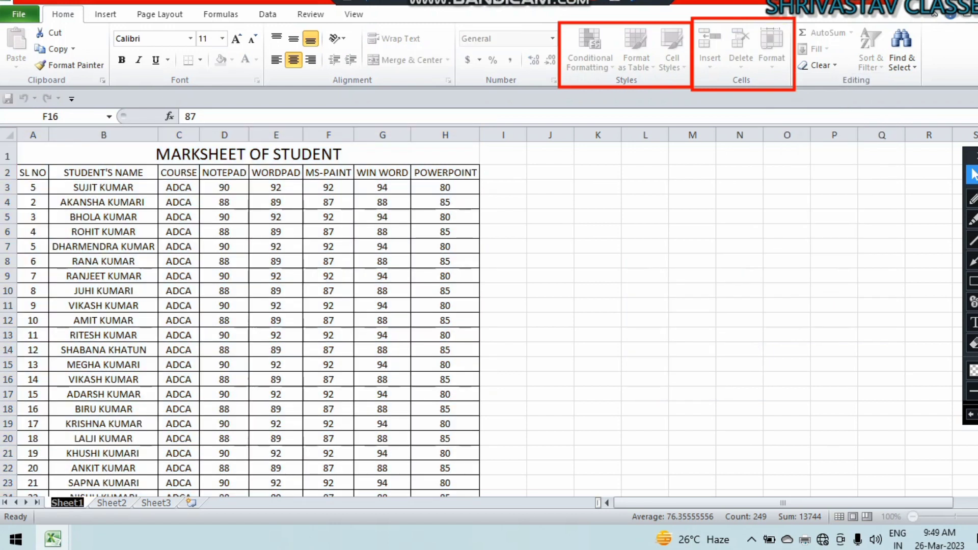
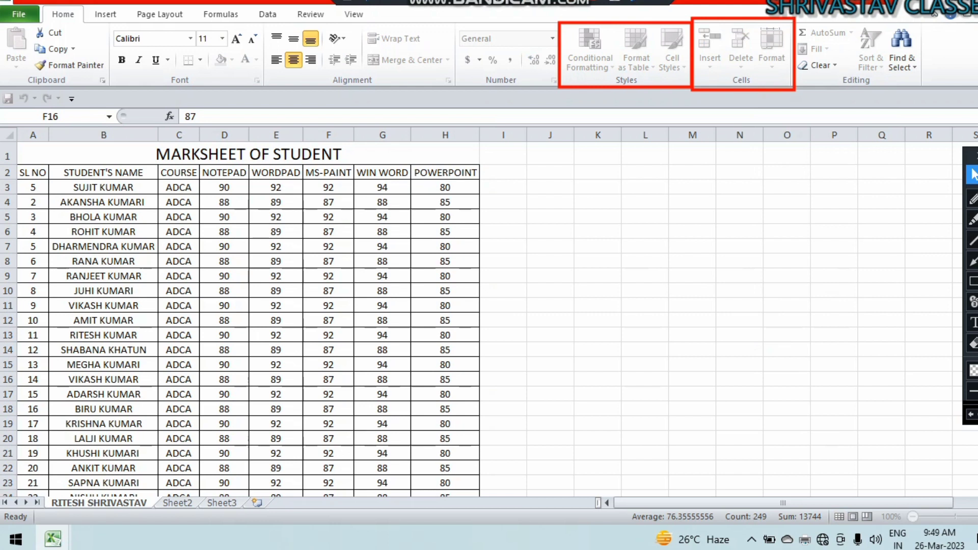
left_click(503, 379)
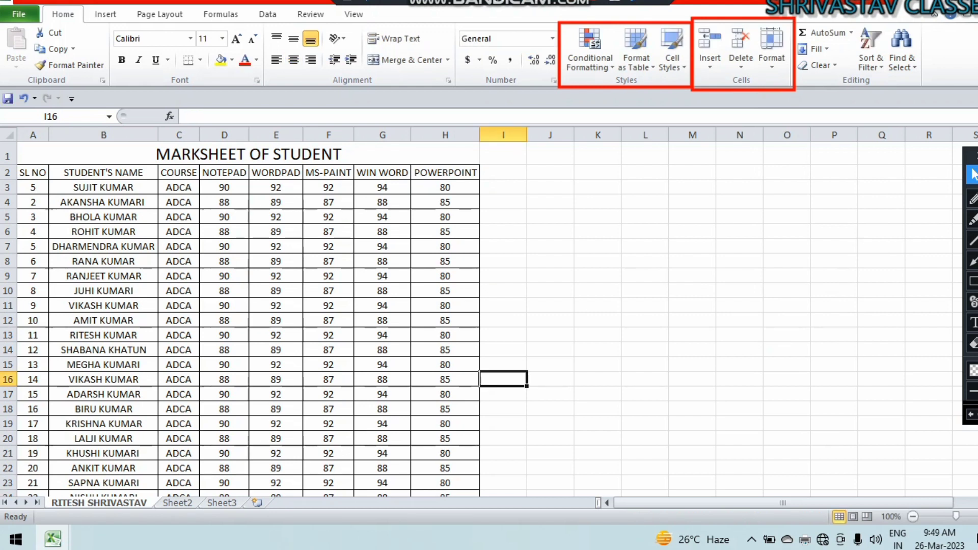
Duplicate the renamed marksheet sheet with Create a copy ticked, placing the copy before the original.
left_click(772, 48)
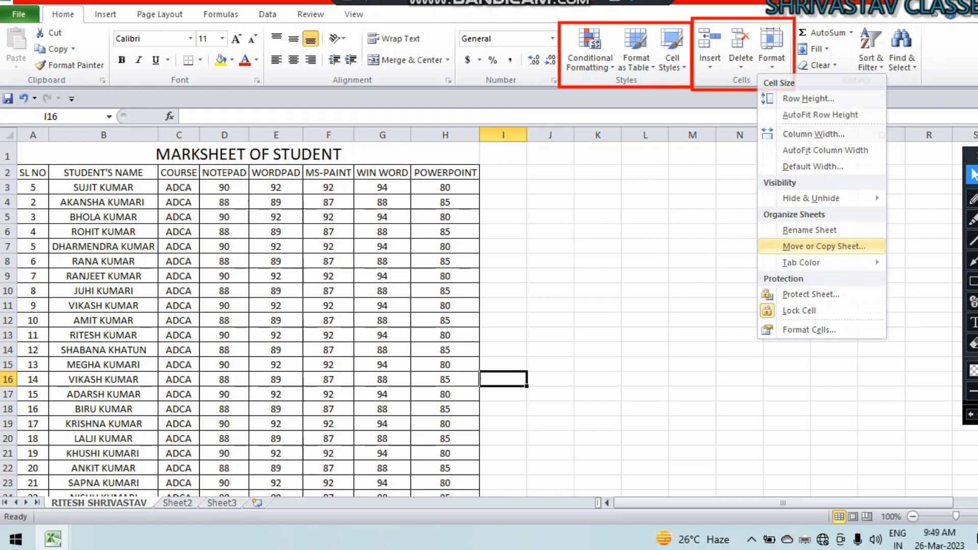
left_click(824, 246)
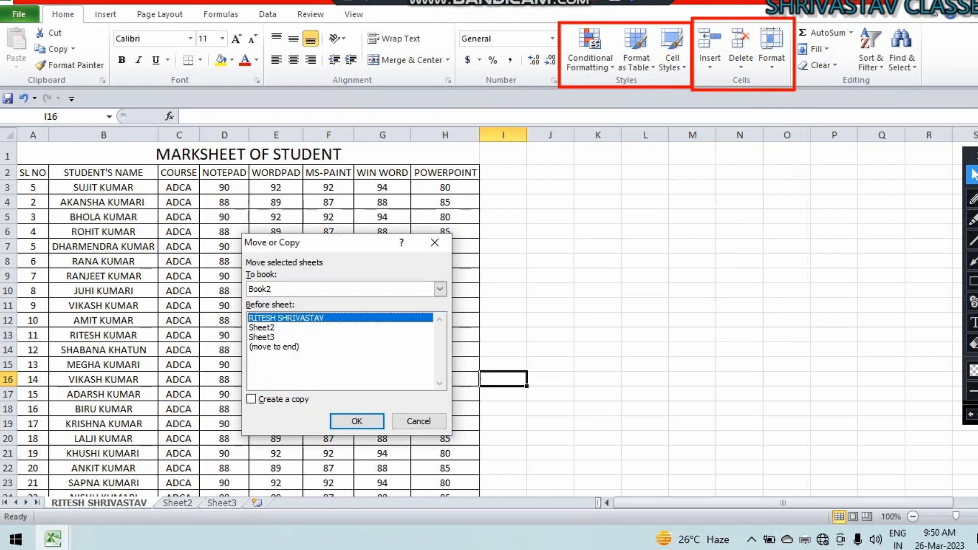
left_click(251, 400)
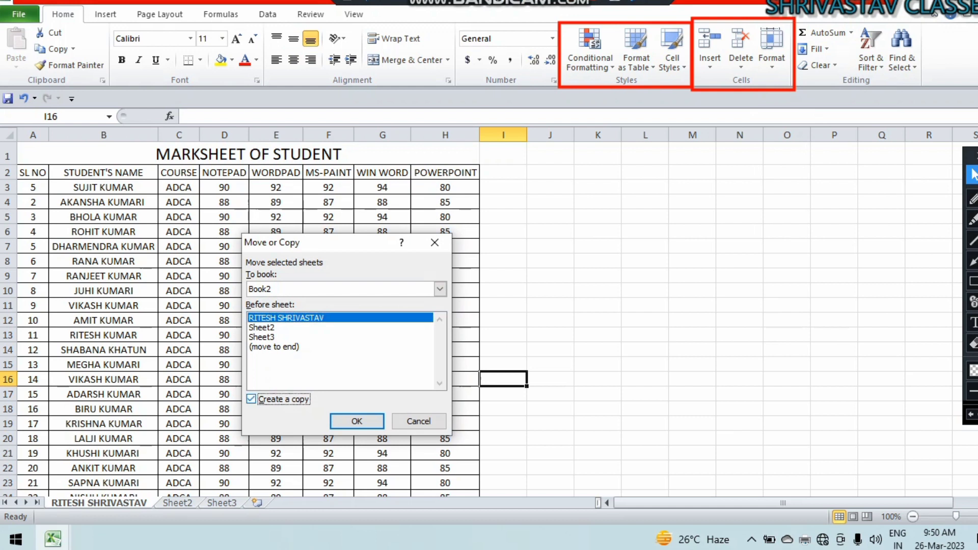
left_click(357, 421)
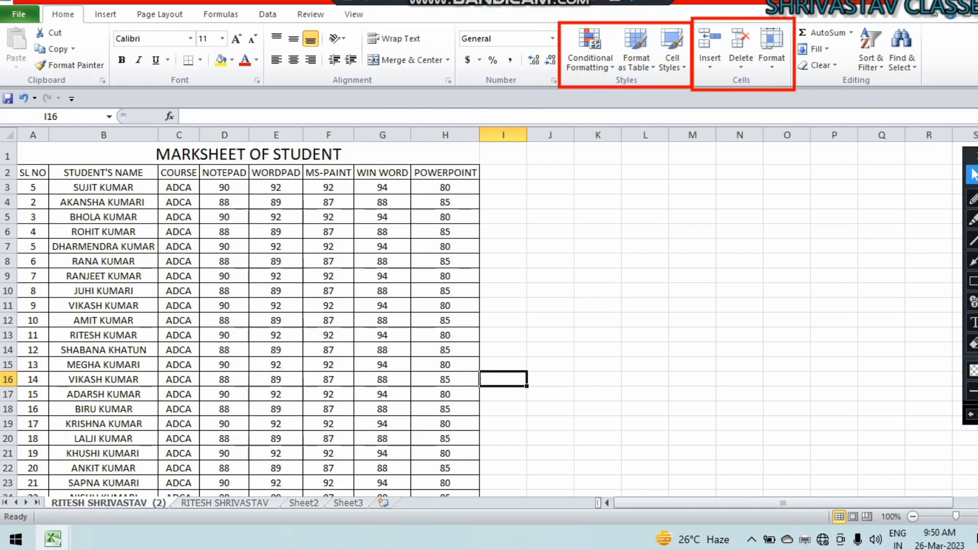
Rename the duplicated sheet to COMPUTER AND ENGLISH.
left_click(772, 49)
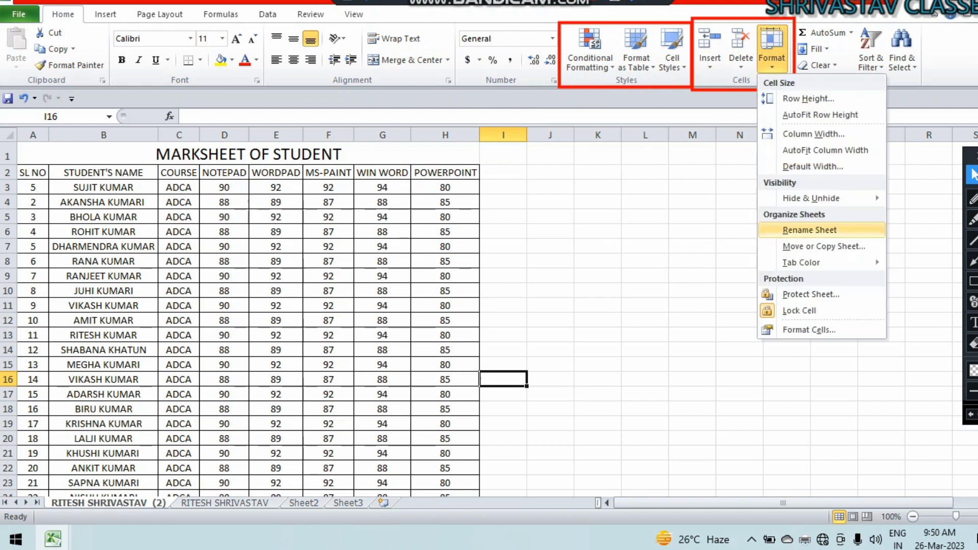
left_click(810, 229)
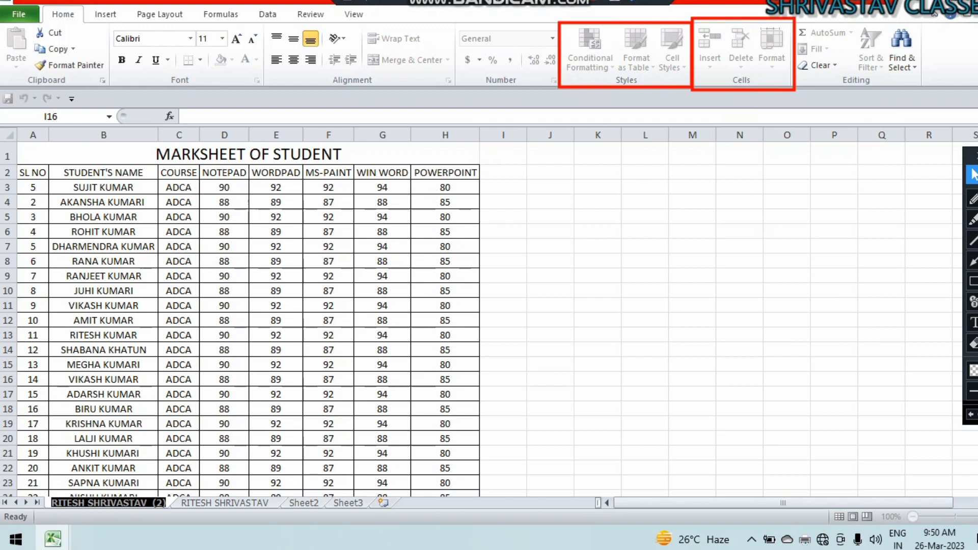
type("COM")
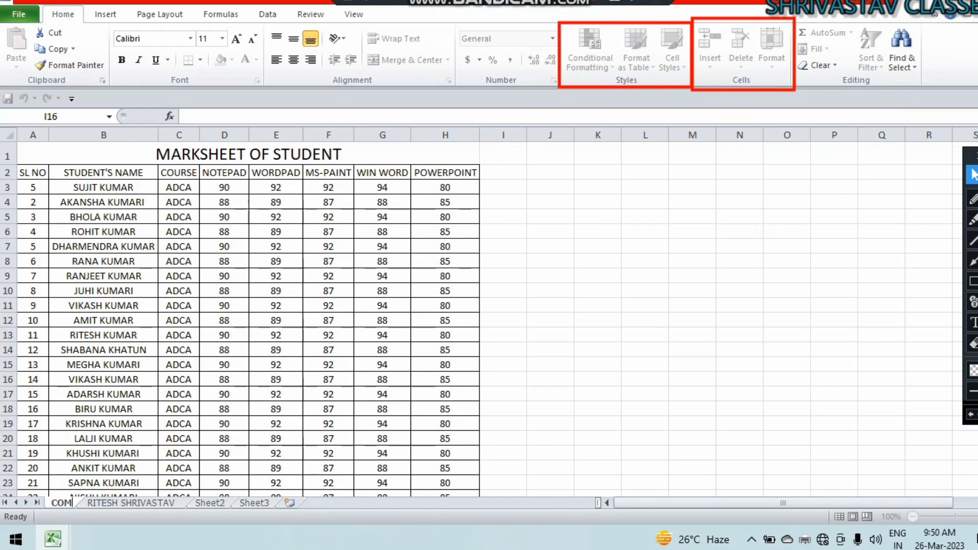
type("PUTER")
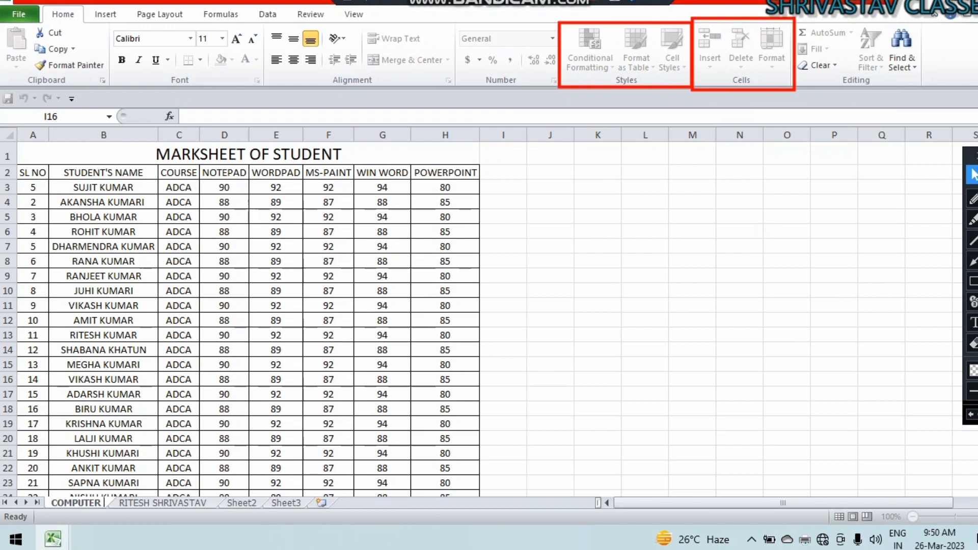
type(" AND ENGLISH")
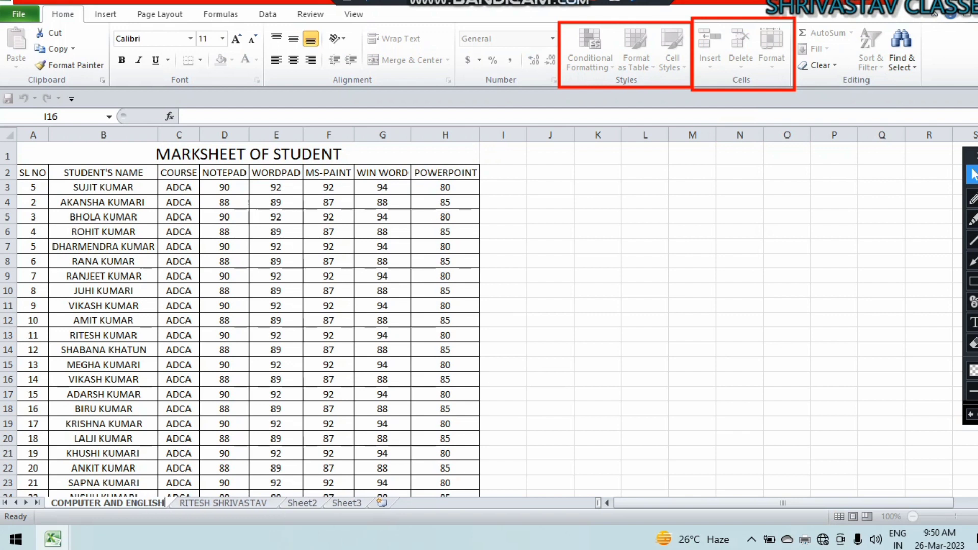
left_click(550, 217)
Give the COMPUTER AND ENGLISH sheet tab a red colour.
left_click(772, 49)
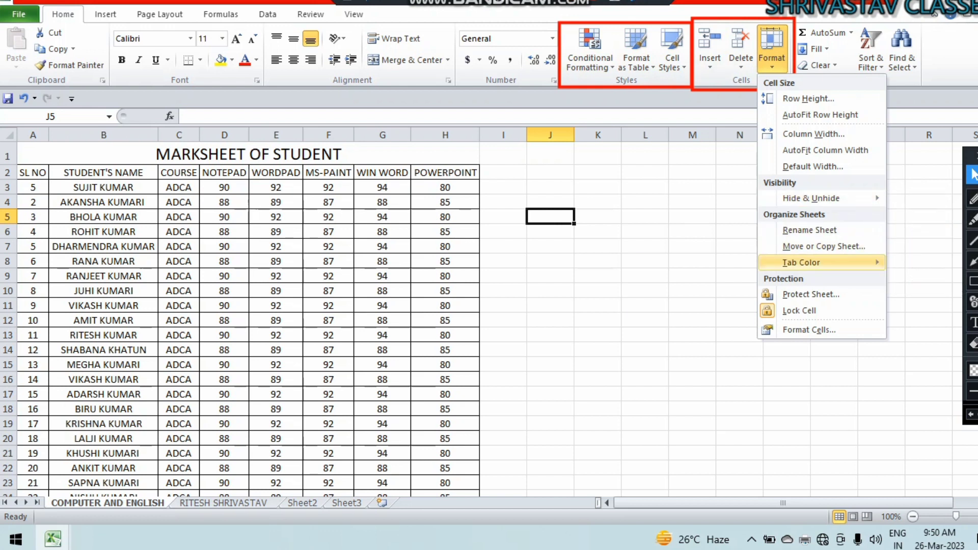
mouse_move(810, 262)
left_click(650, 353)
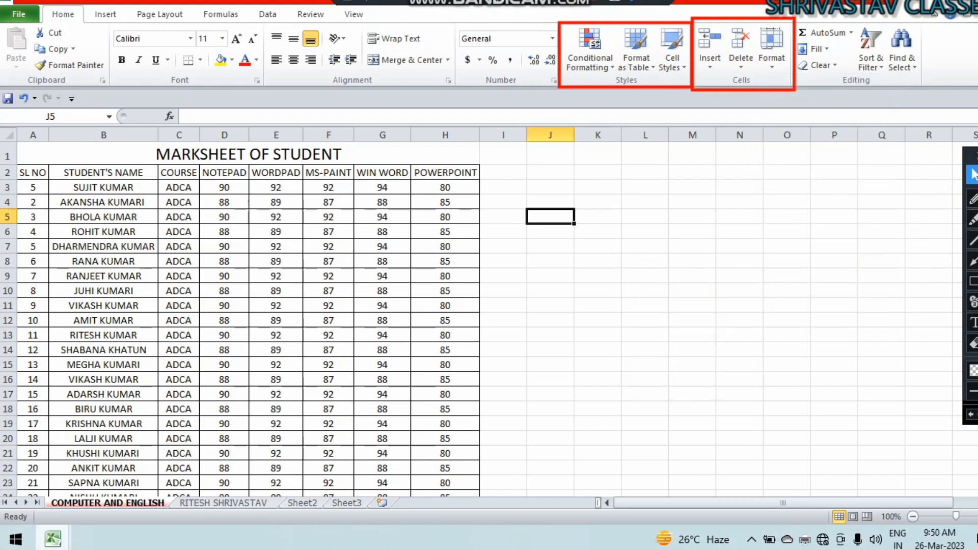
left_click(692, 379)
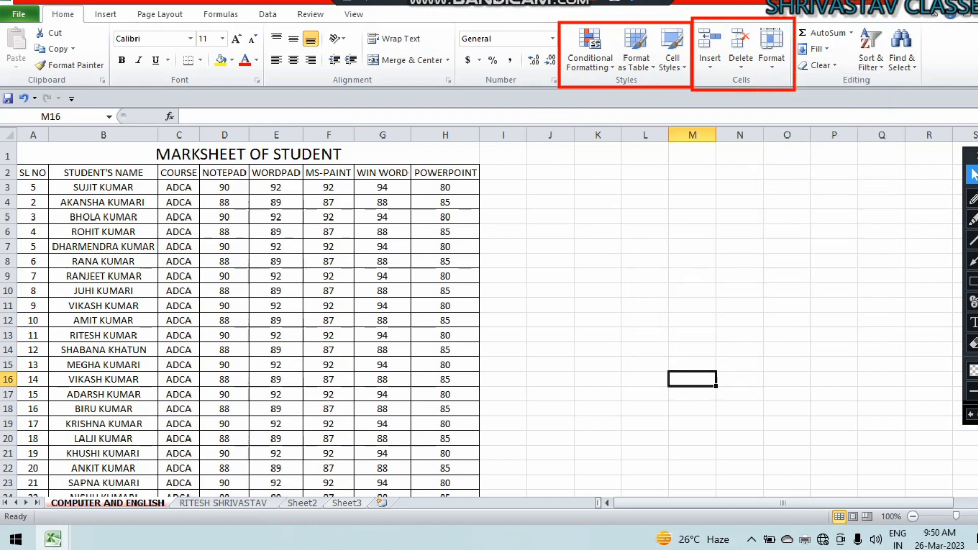
left_click(336, 494)
left_click(346, 503)
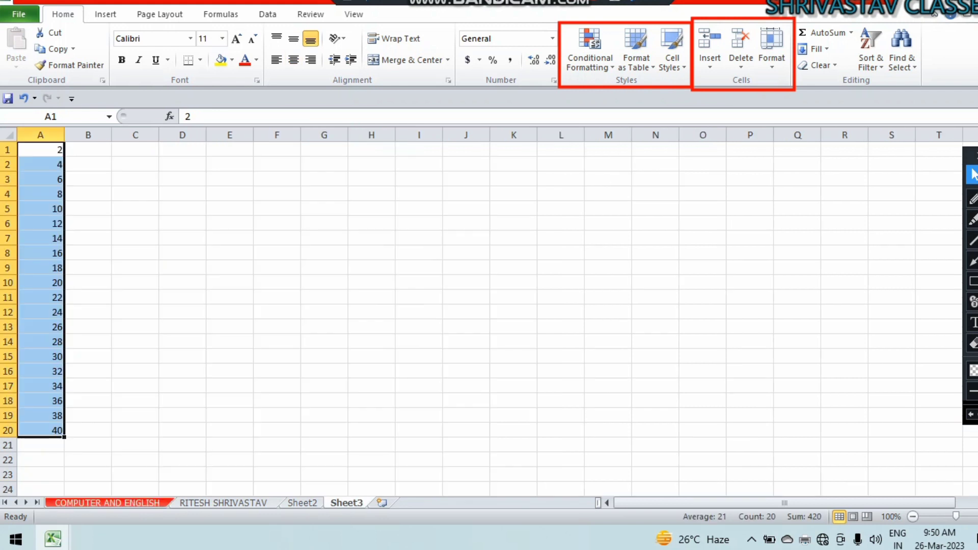
left_click(107, 503)
left_click(503, 305)
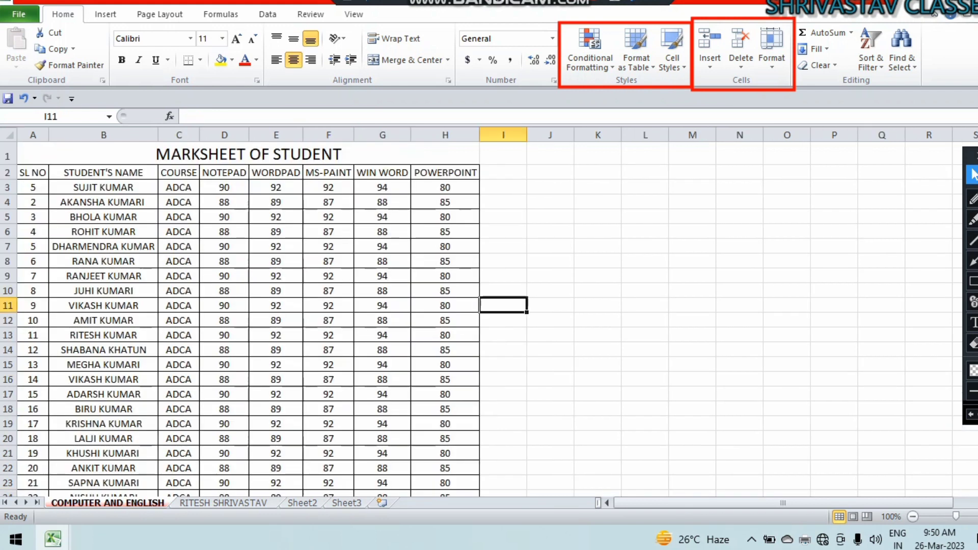
left_click(772, 51)
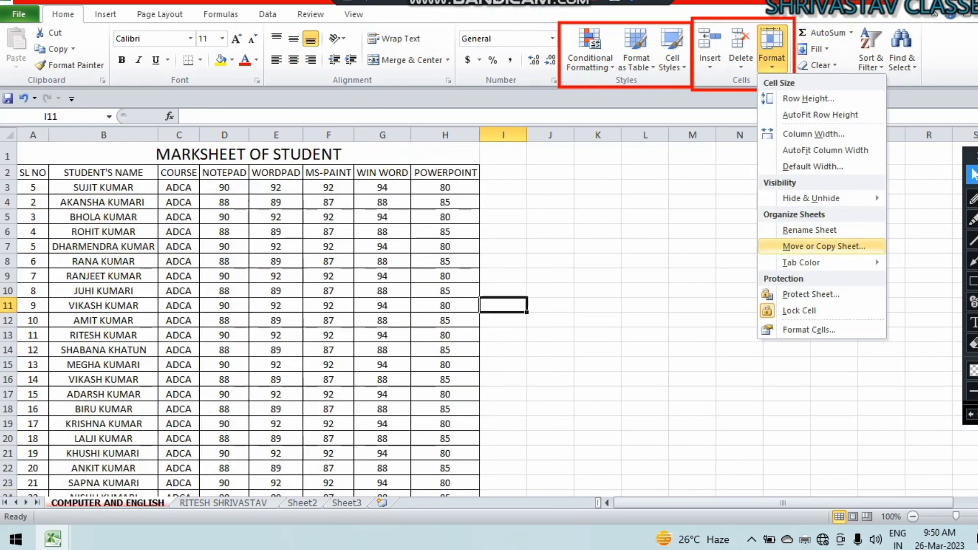
mouse_move(810, 262)
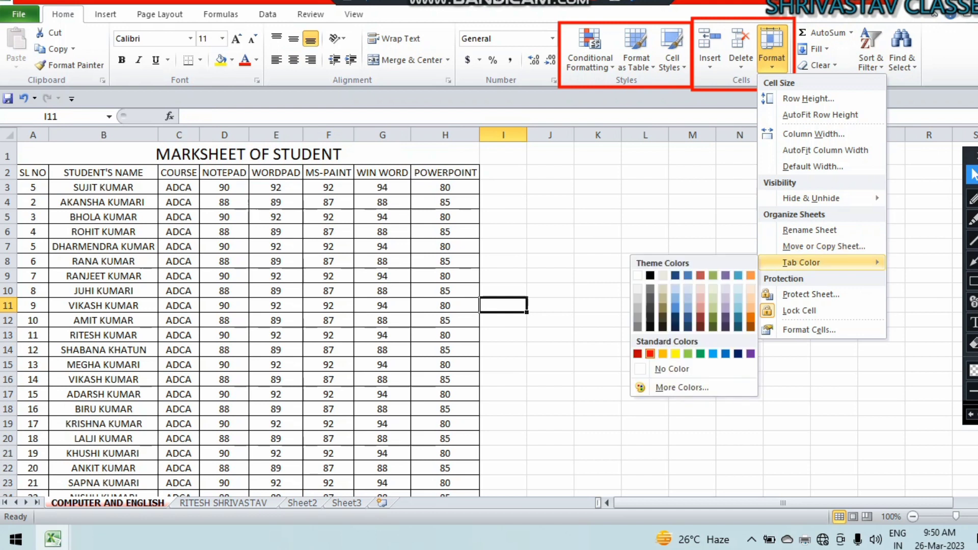
left_click(650, 354)
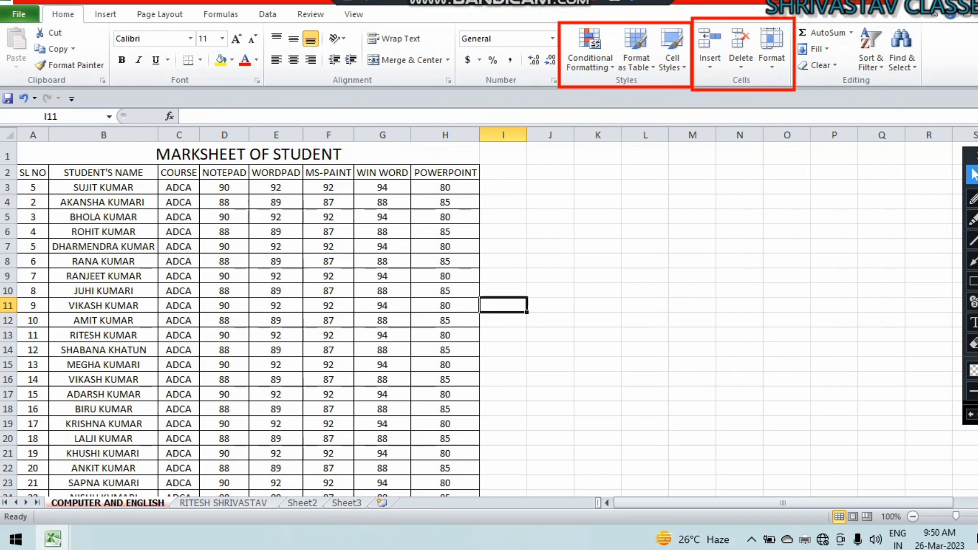
left_click(973, 281)
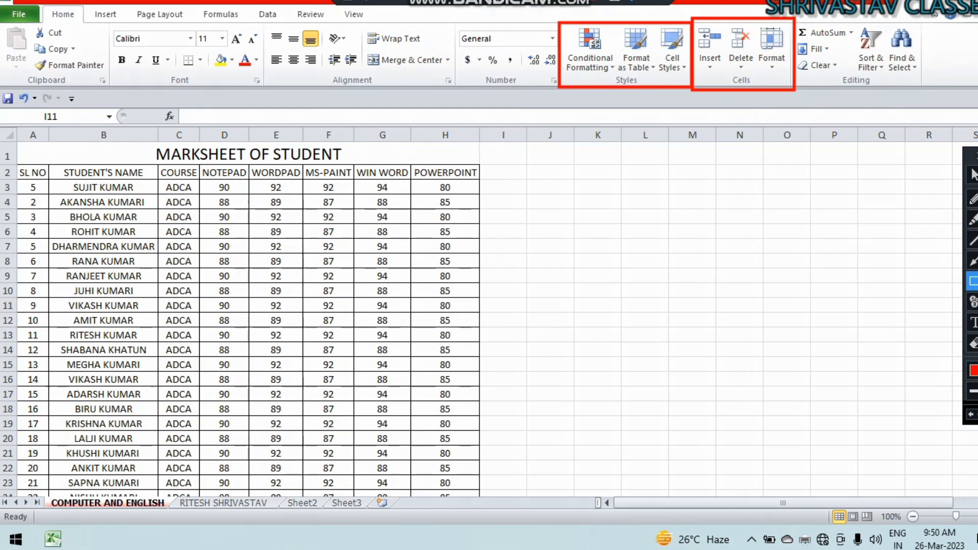
left_click(972, 175)
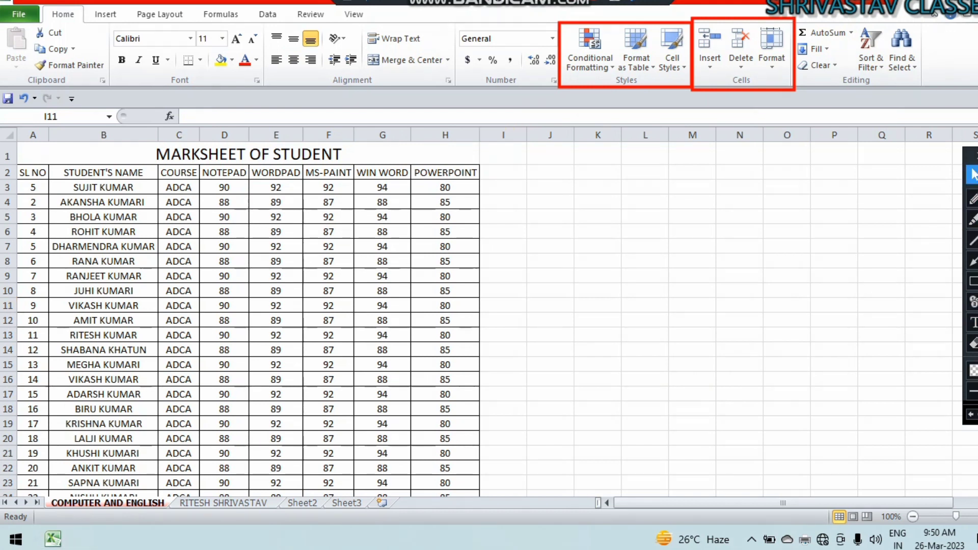